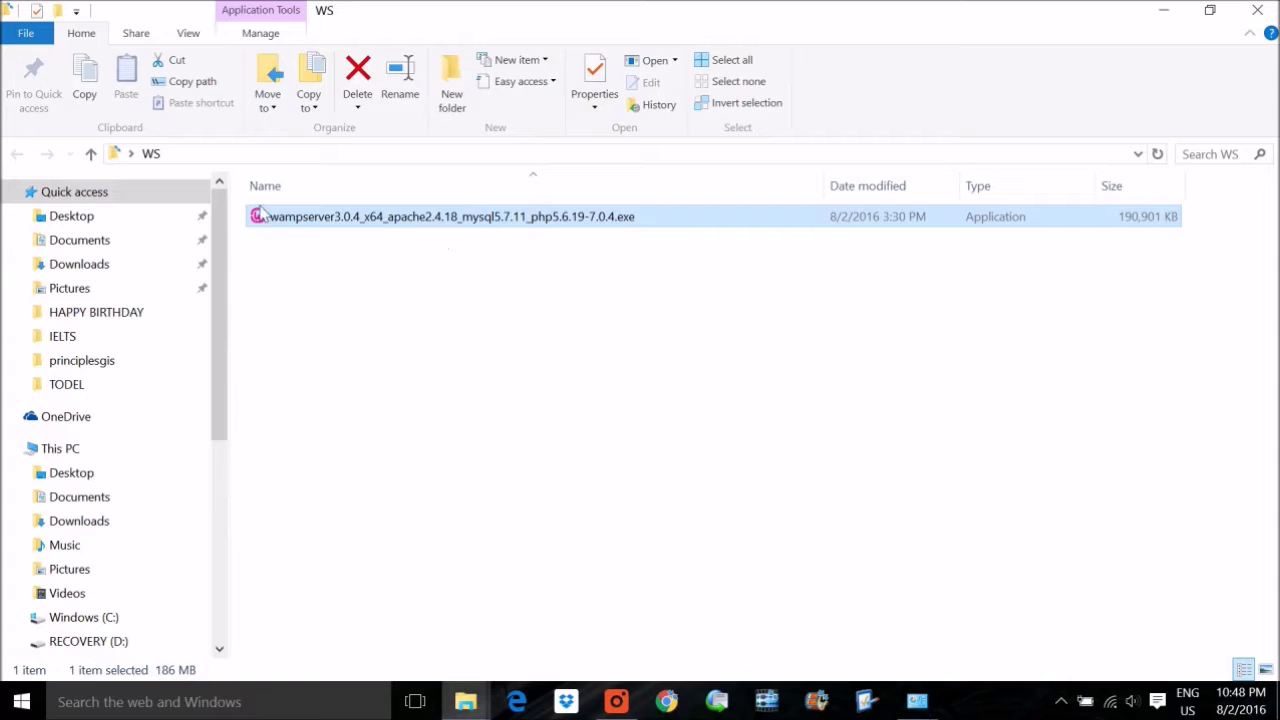
Switch to Chrome and search Google for "what is wampserver".
click(666, 701)
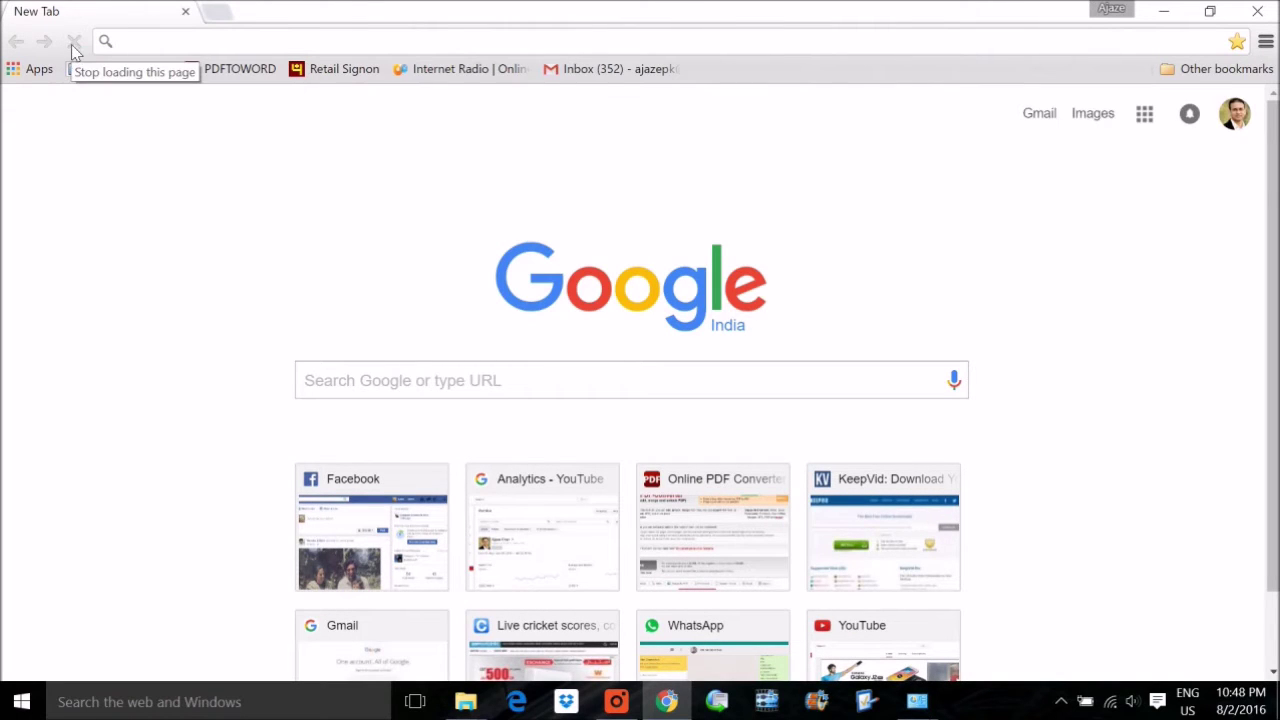
click(72, 48)
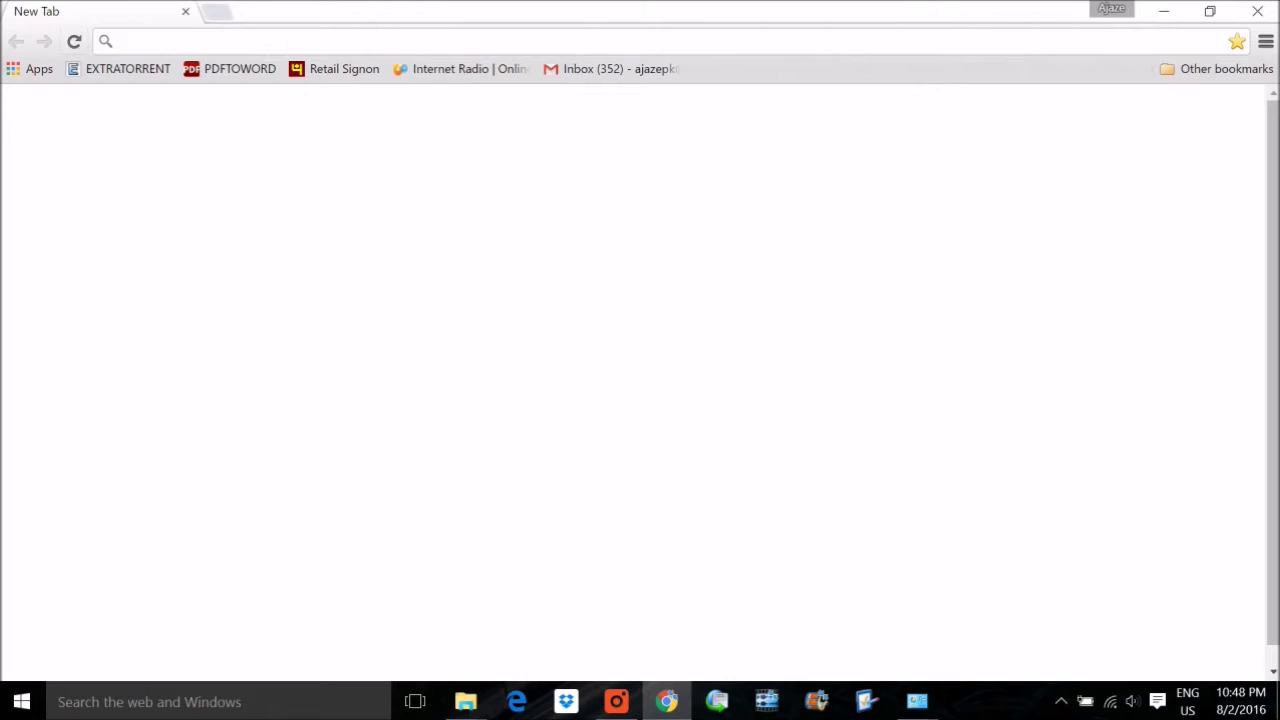
click(74, 41)
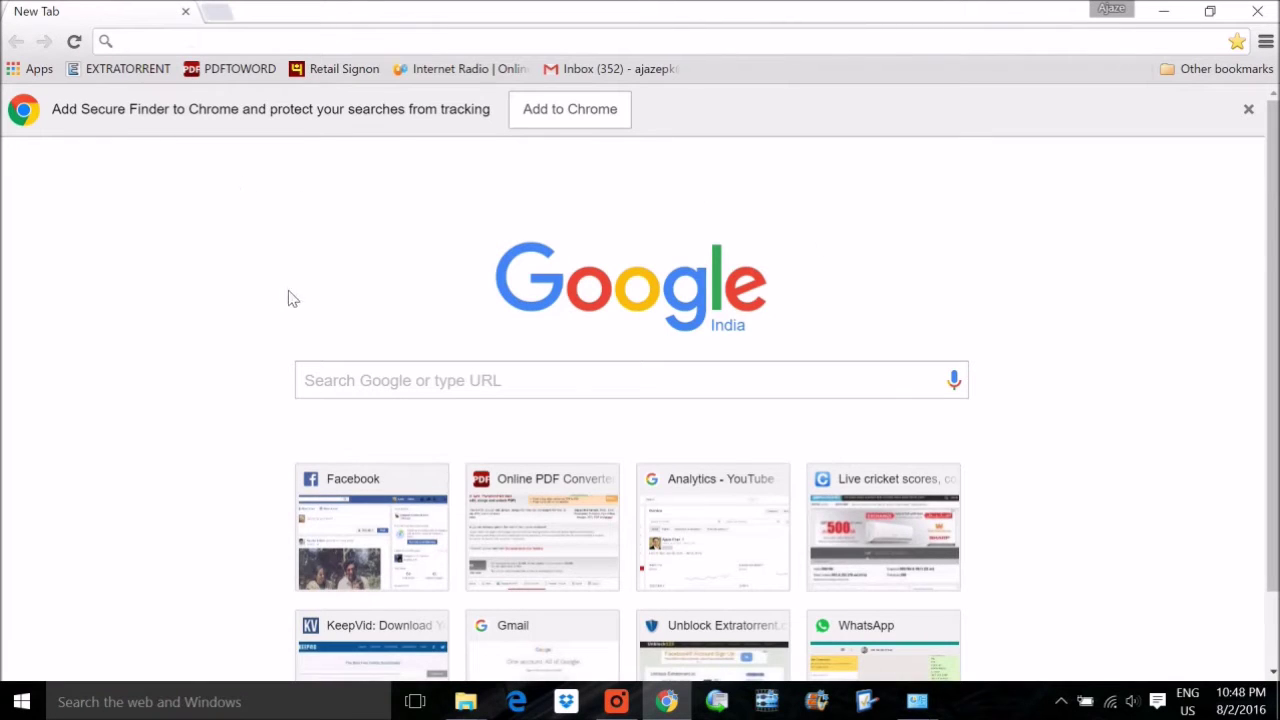
click(455, 385)
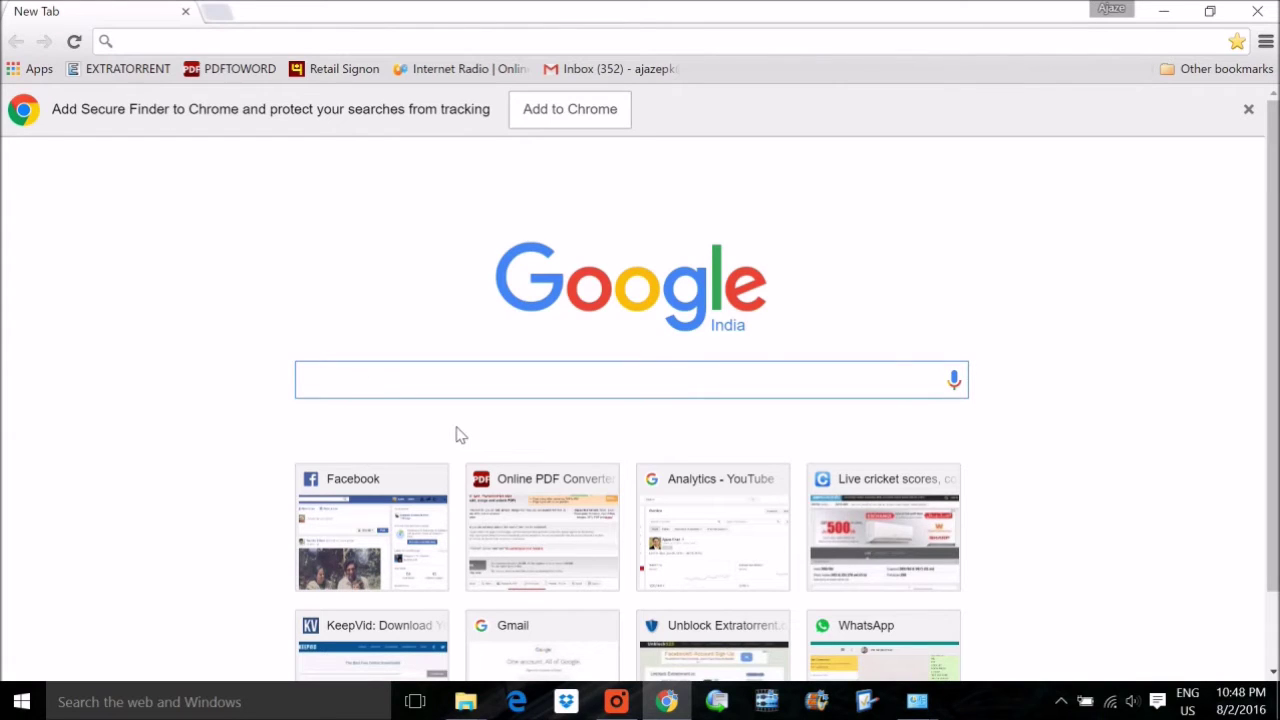
text(w)
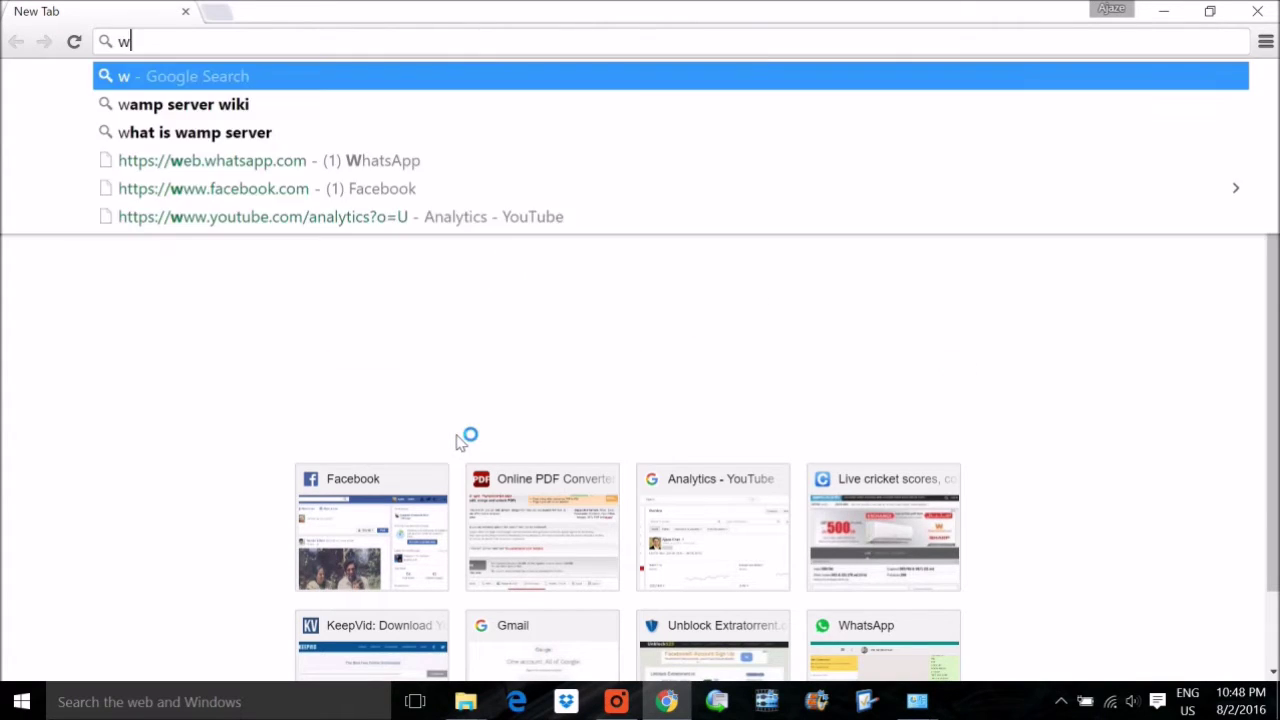
text(ampserver)
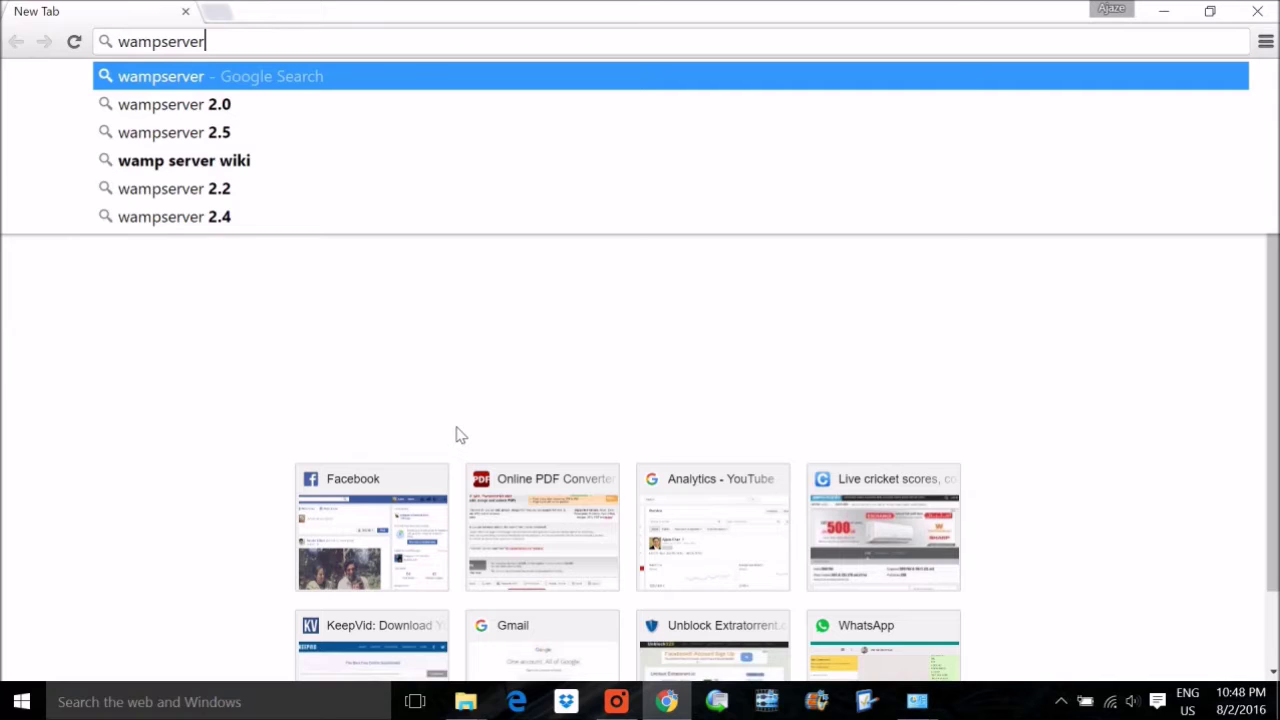
key(Home)
text(what i)
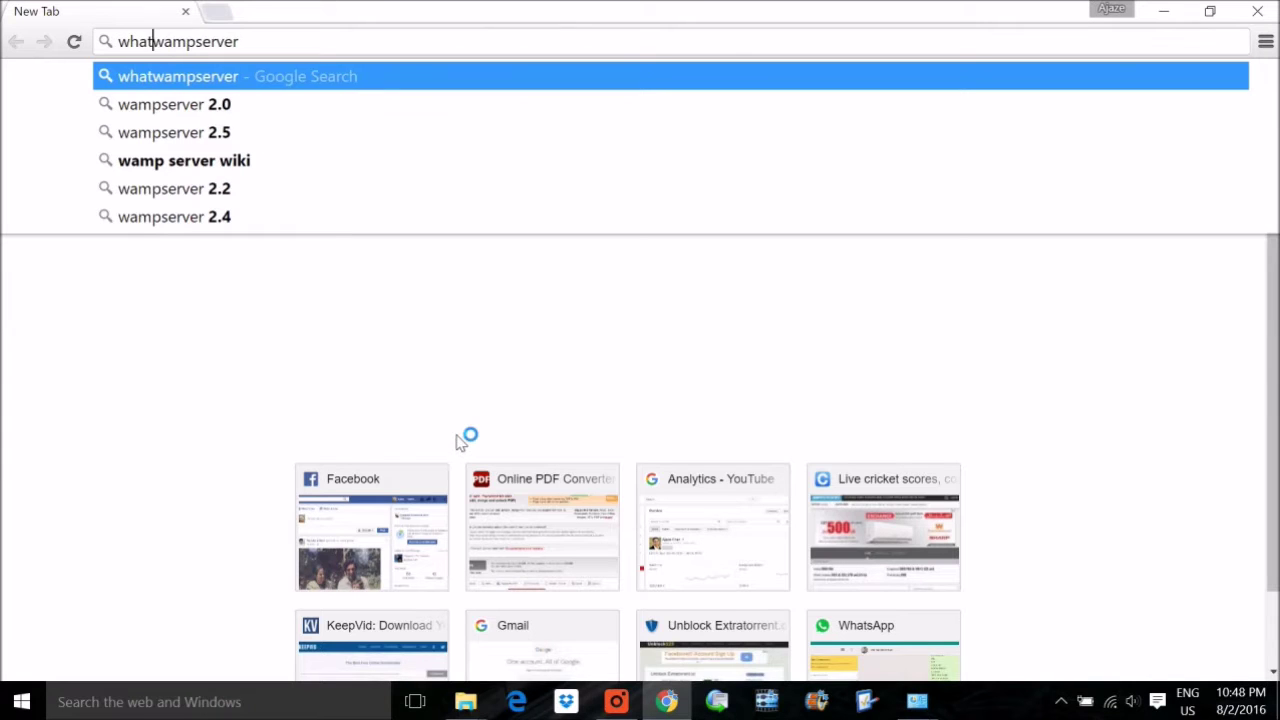
text(s)
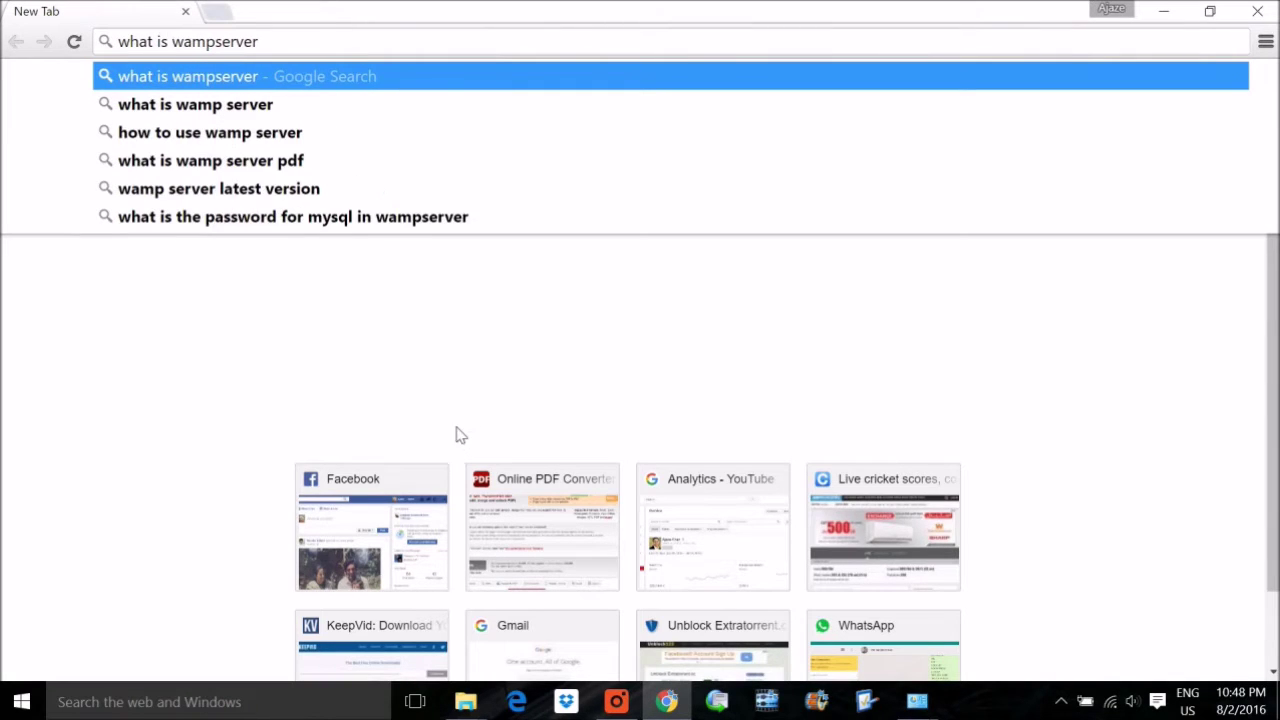
key(Return)
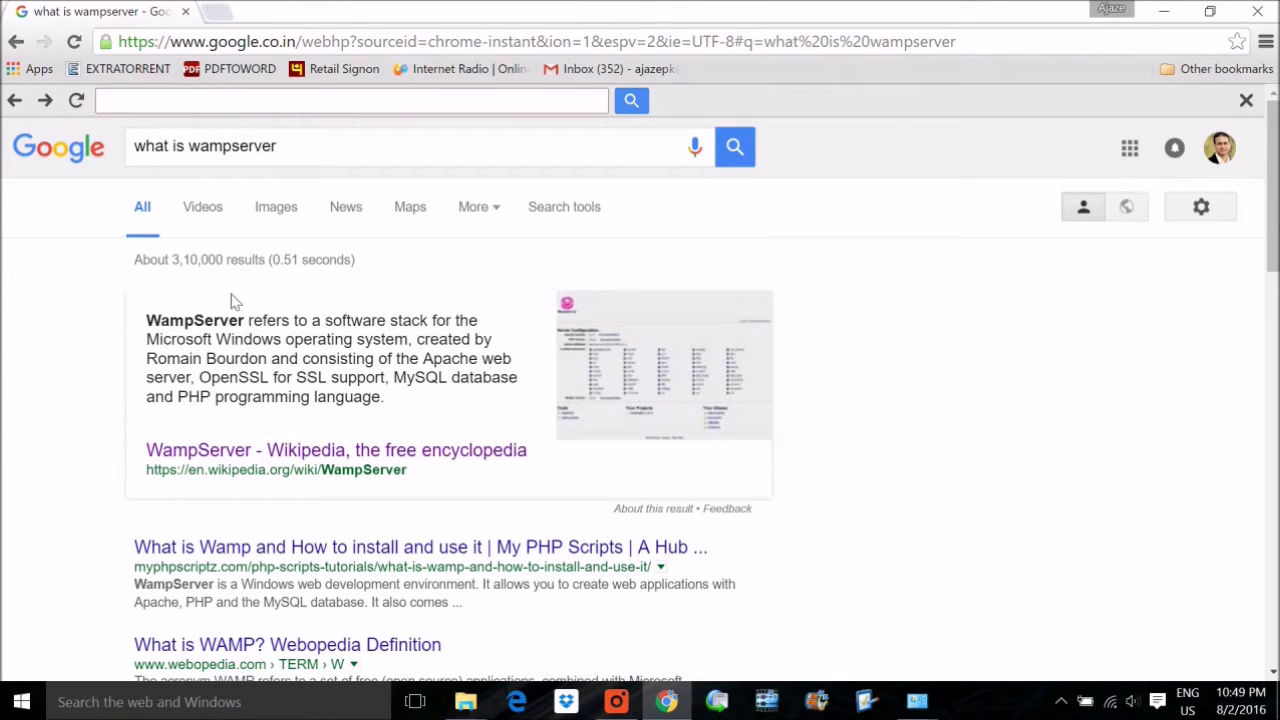
Open the Wikipedia article on WampServer from the search results and read its definition and the equivalents on other platforms.
drag(146, 320, 163, 320)
drag(168, 322, 188, 322)
click(256, 452)
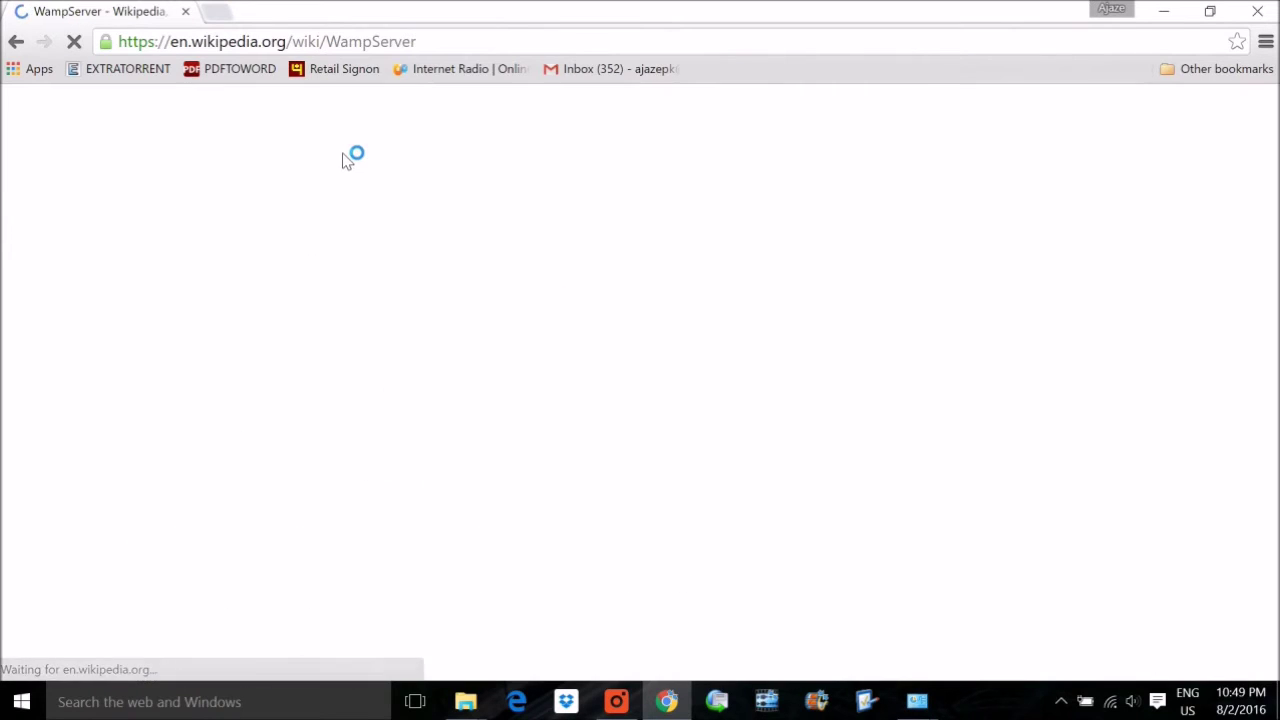
scroll(300, 325, down, 1)
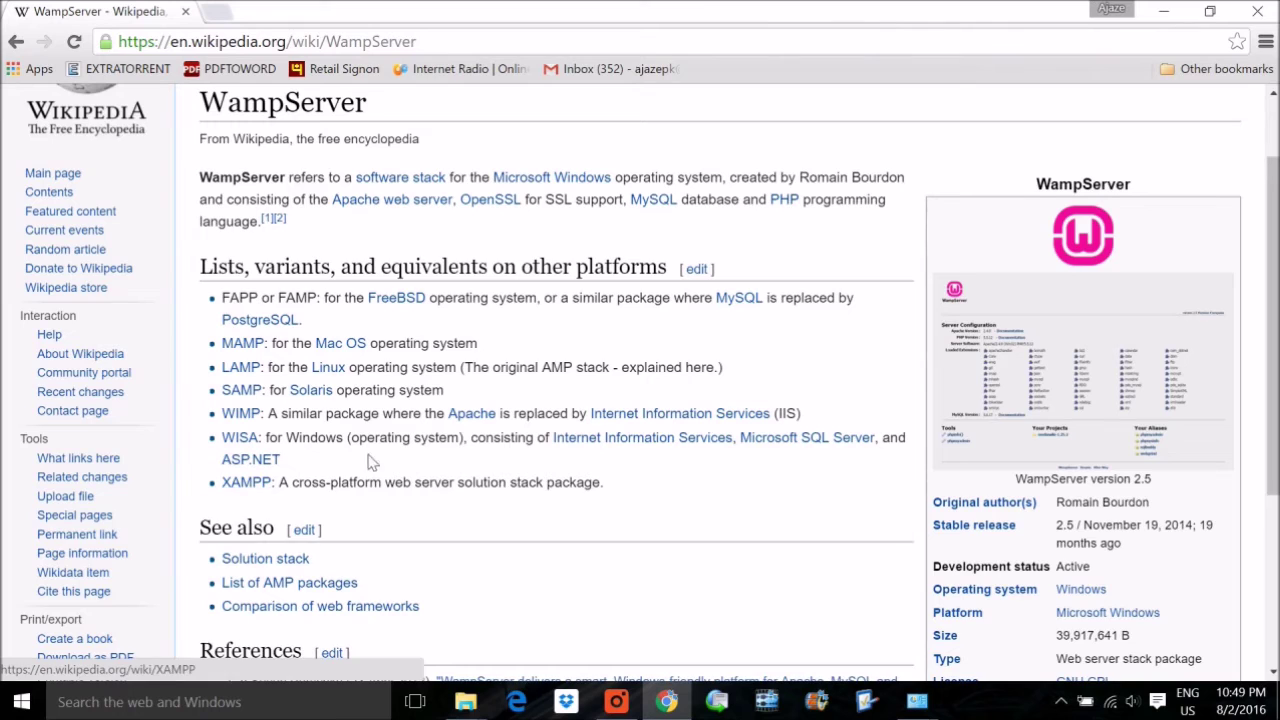
scroll(551, 286, down, 3)
scroll(460, 275, up, 3)
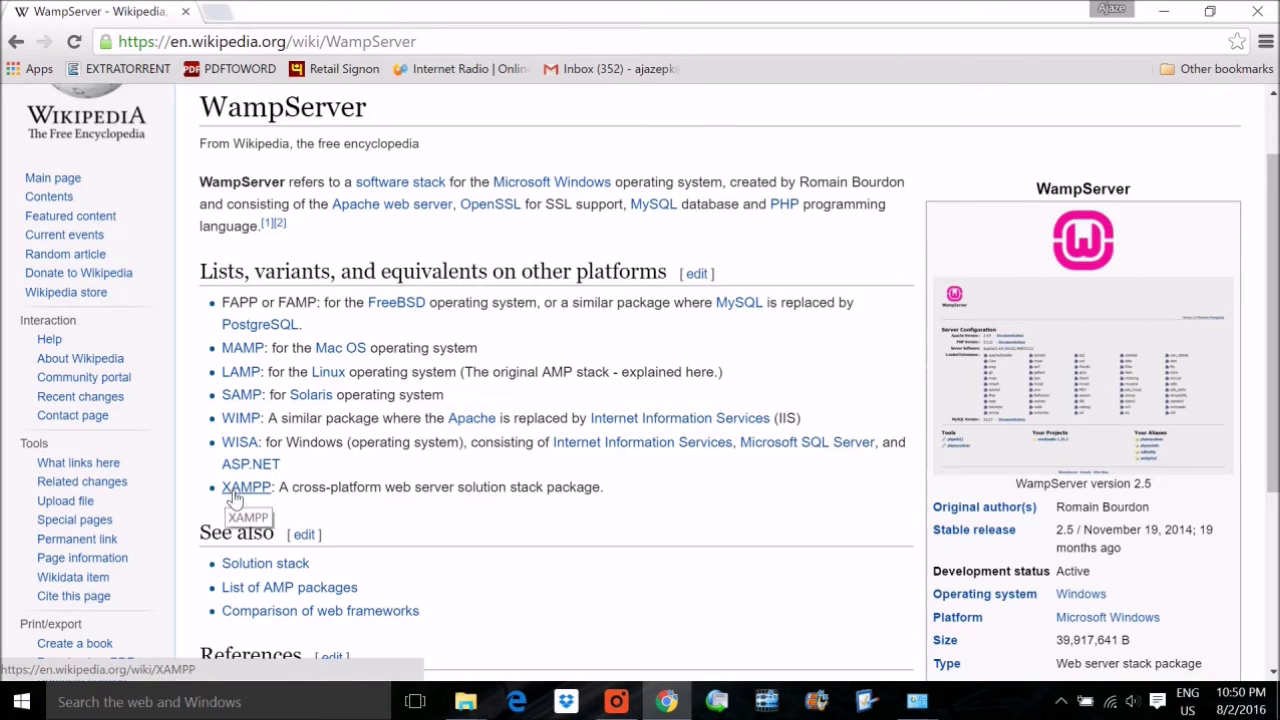
drag(279, 488, 584, 487)
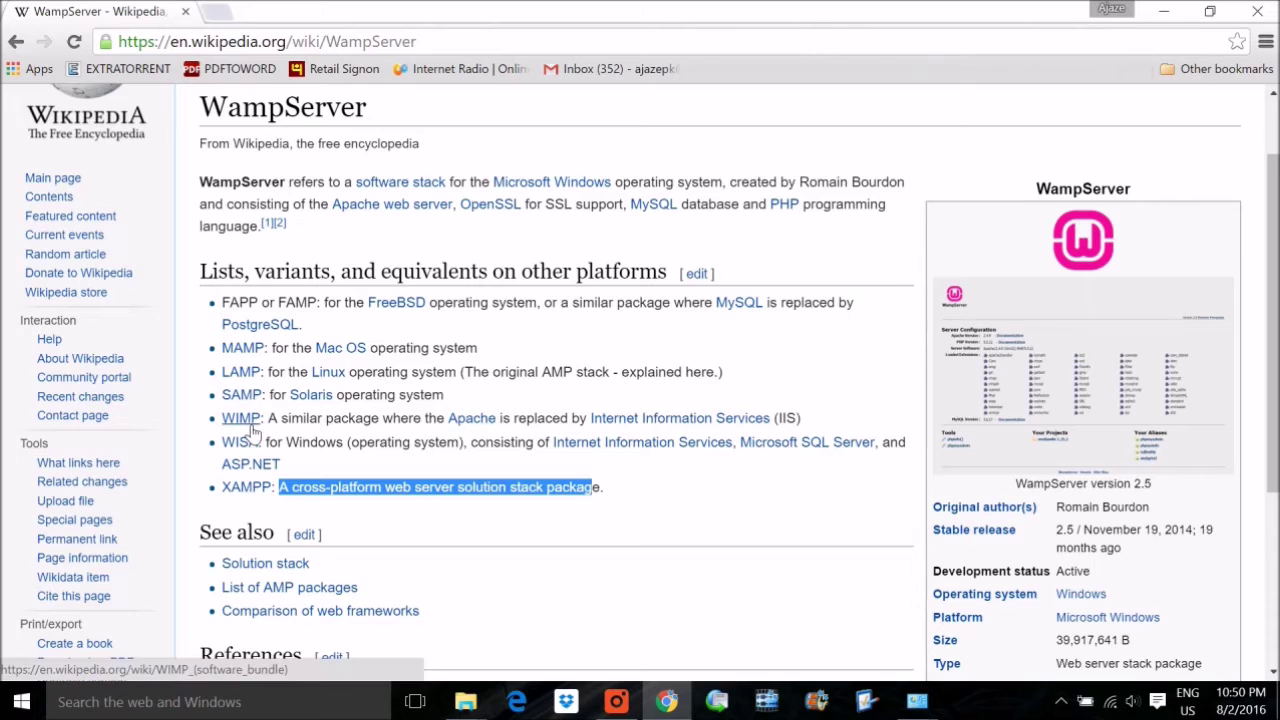
scroll(466, 217, up, 1)
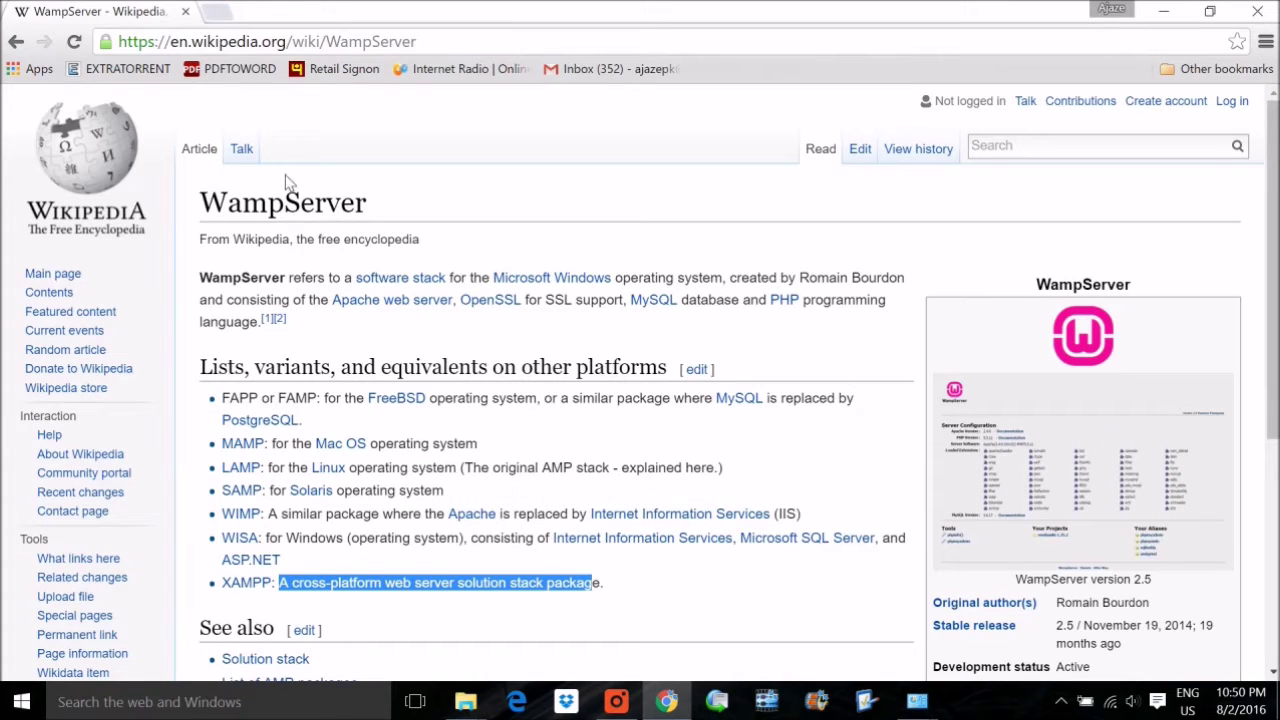
click(218, 12)
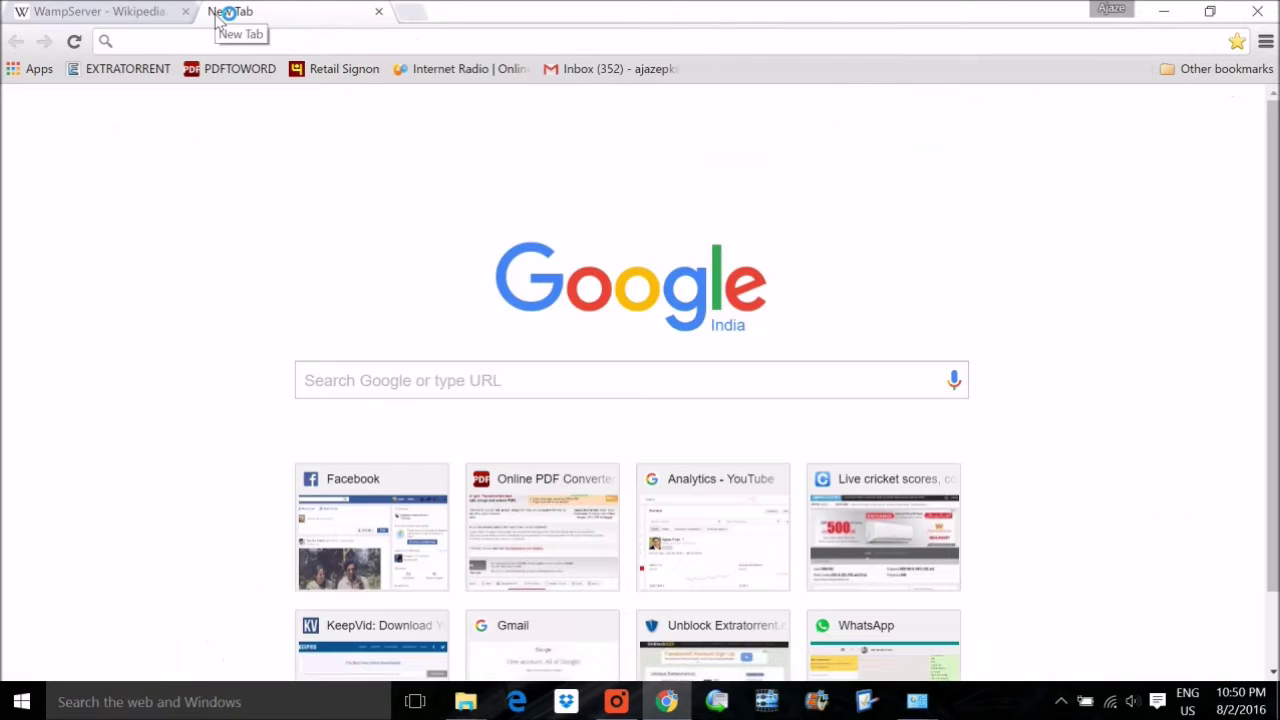
text(google.com)
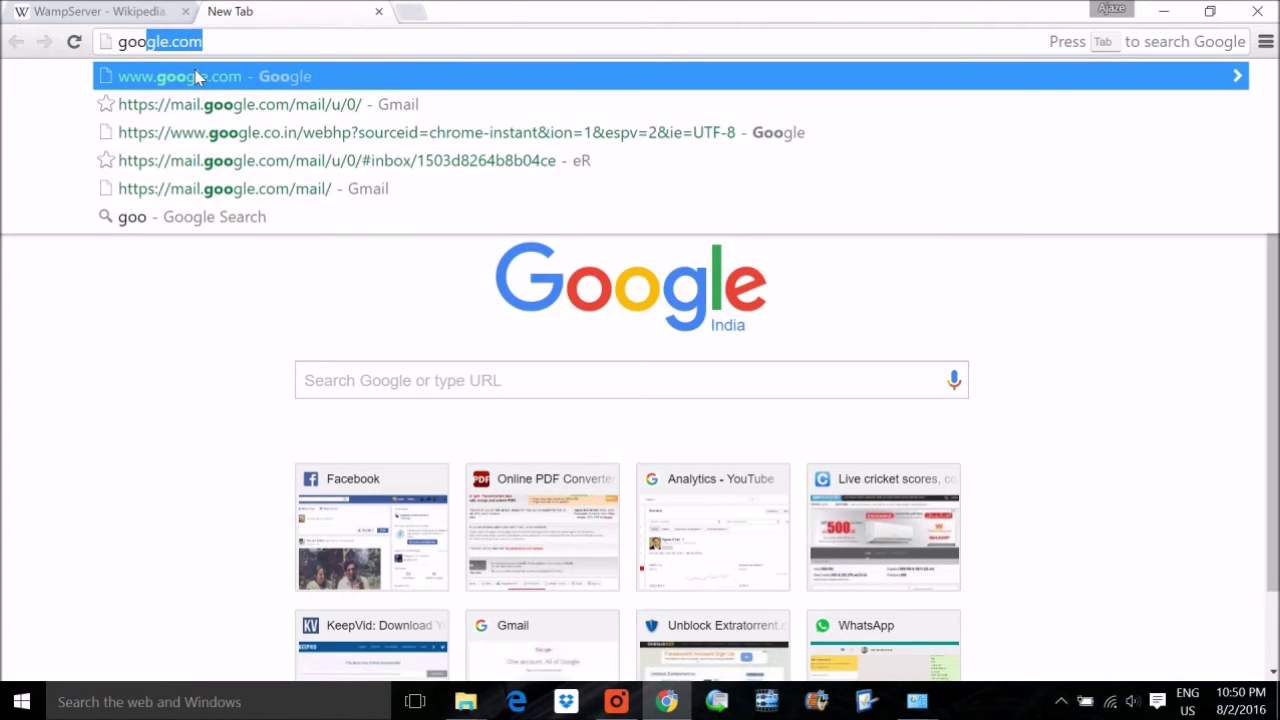
click(197, 77)
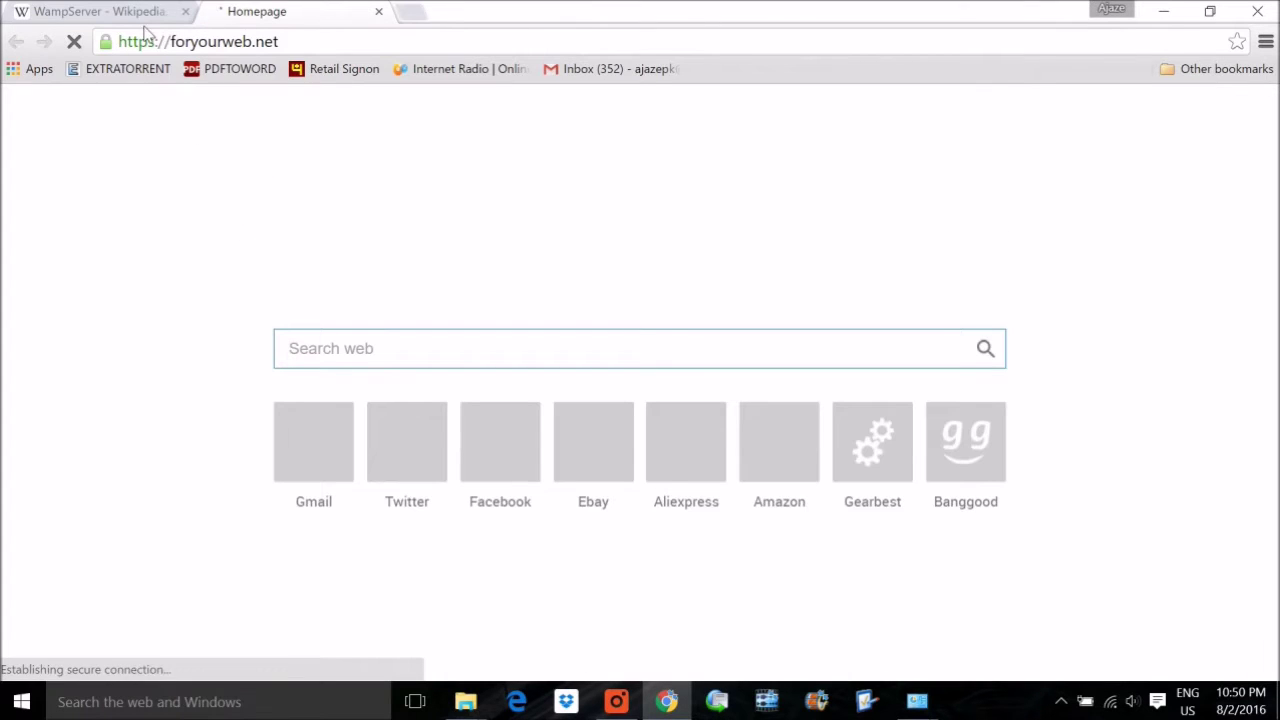
click(198, 41)
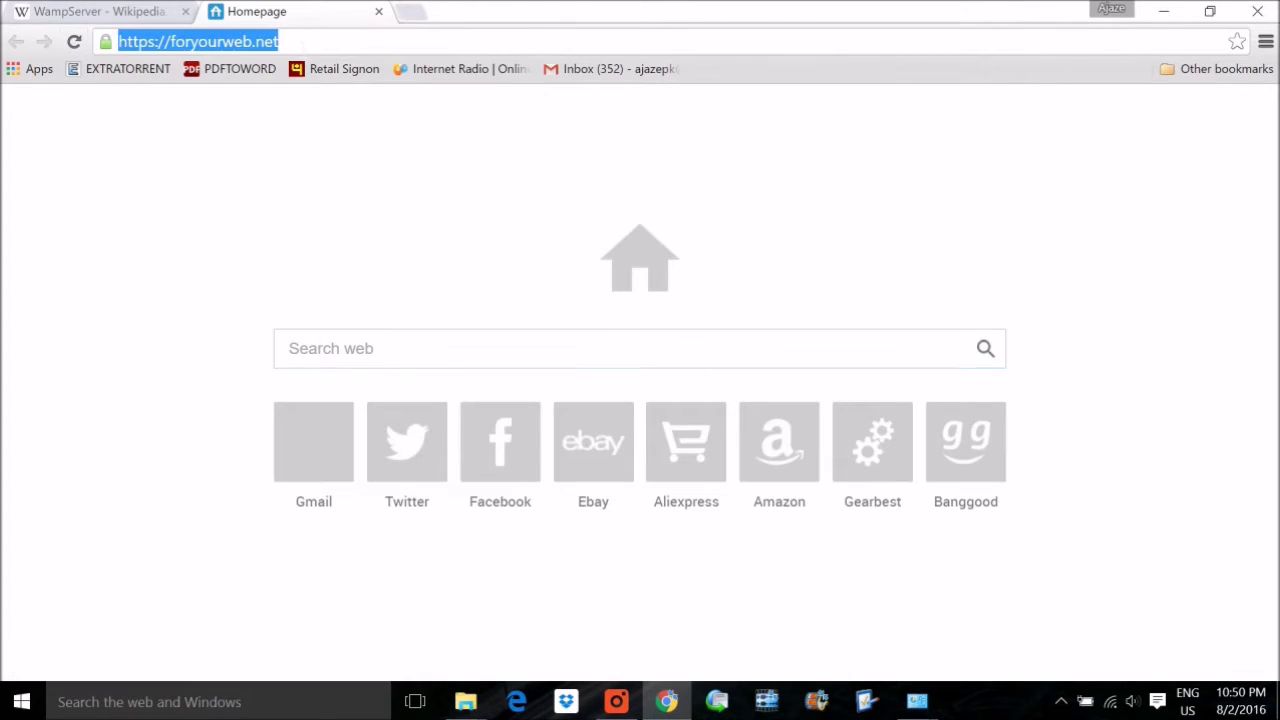
text(goo)
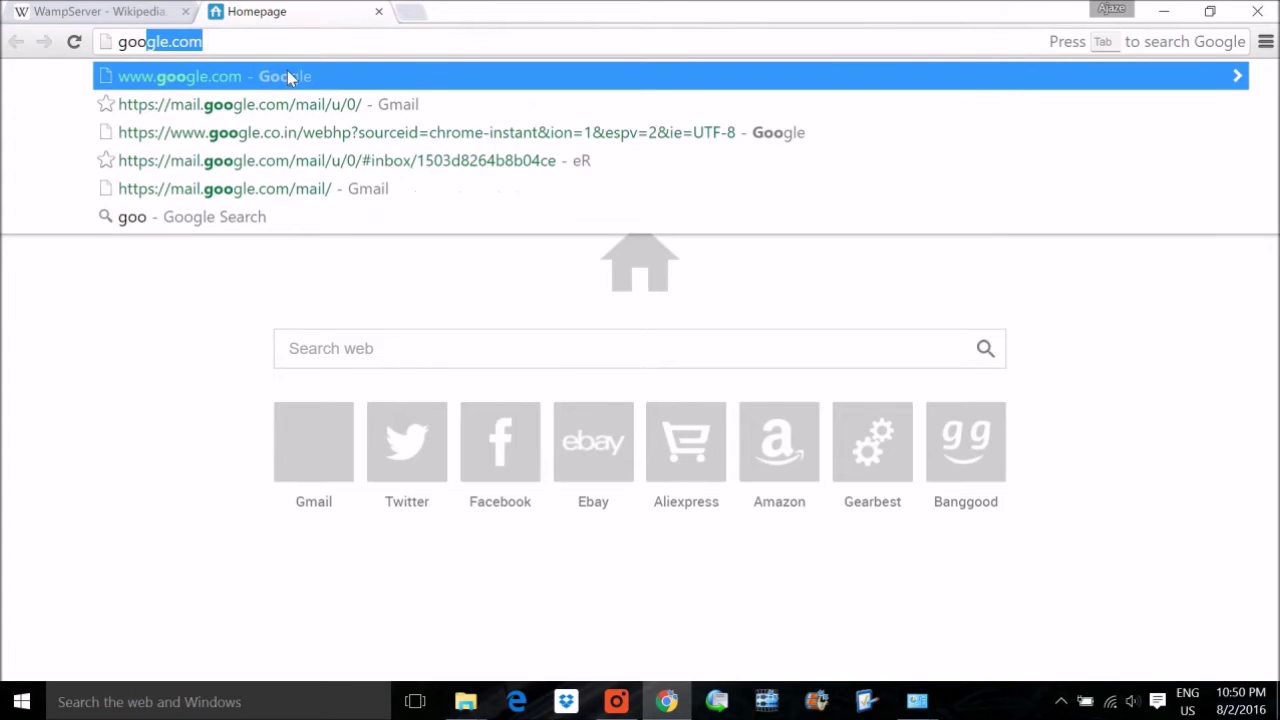
click(267, 77)
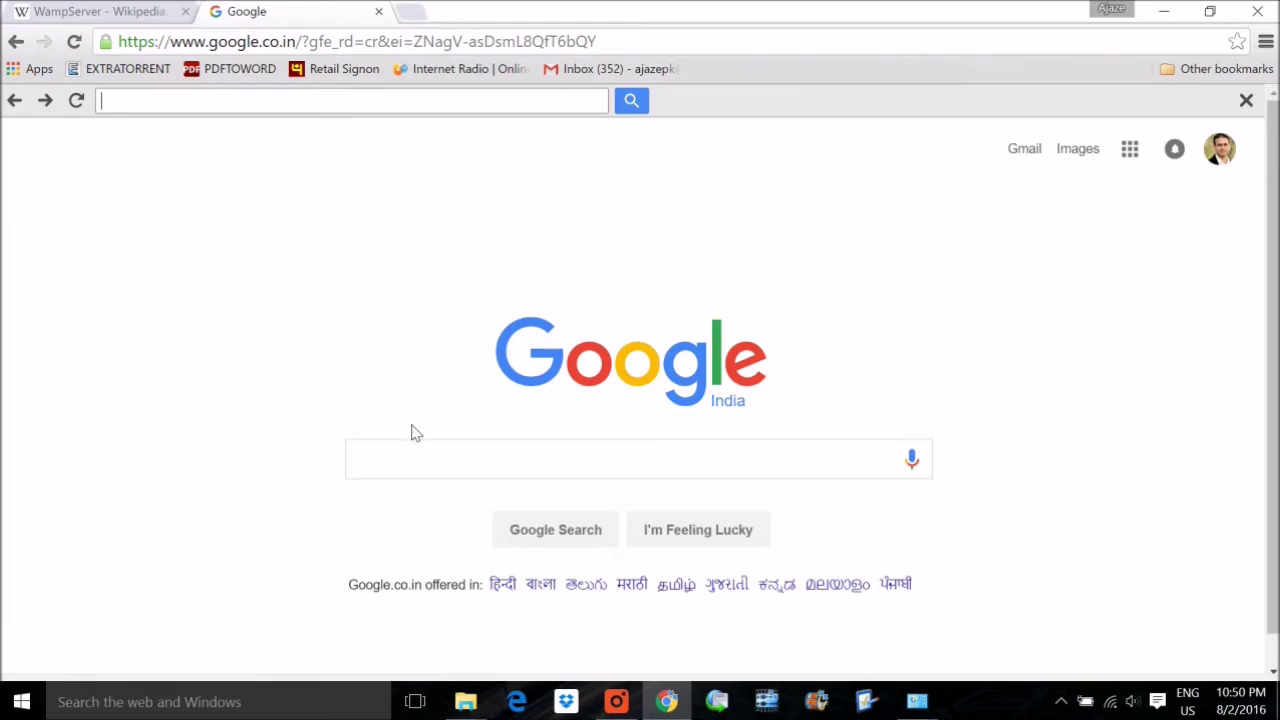
click(398, 450)
text(down)
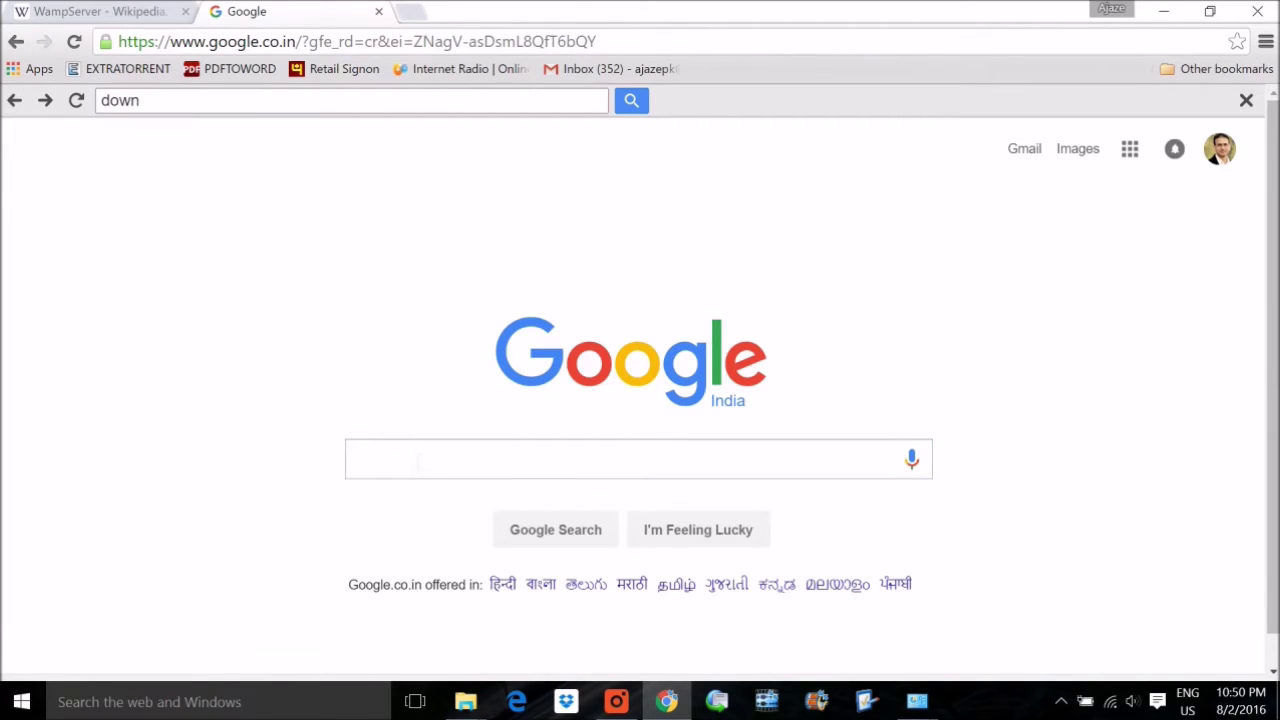
click(490, 468)
text(ndownloa)
key(ctrl+a)
key(BackSpace)
Search Google for "download wamp server" and look through the listed download sites.
click(173, 42)
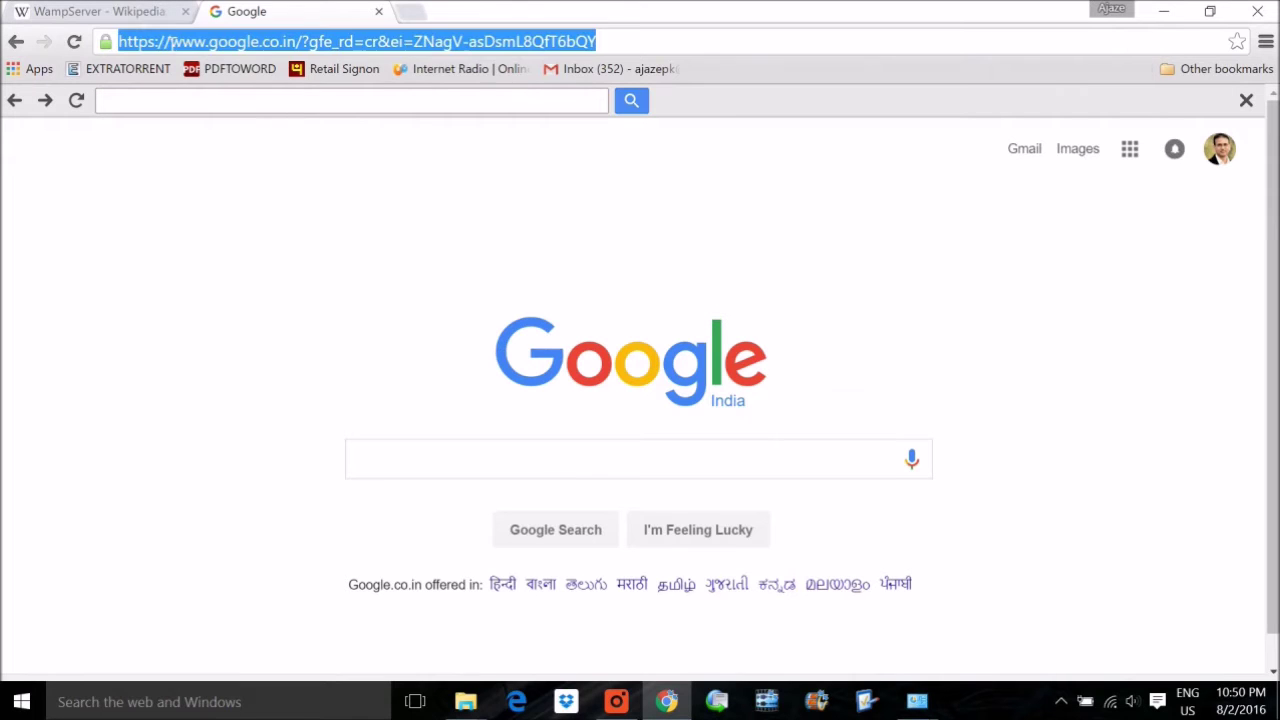
text(dow)
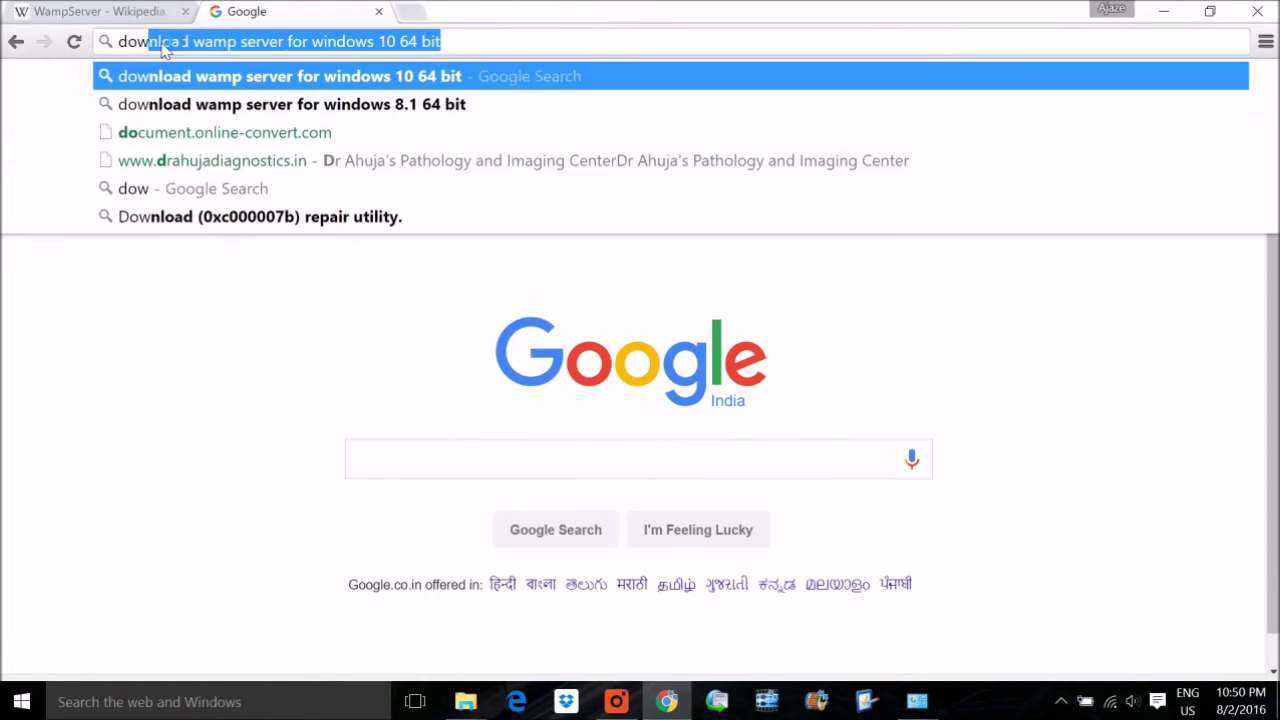
text(nload w)
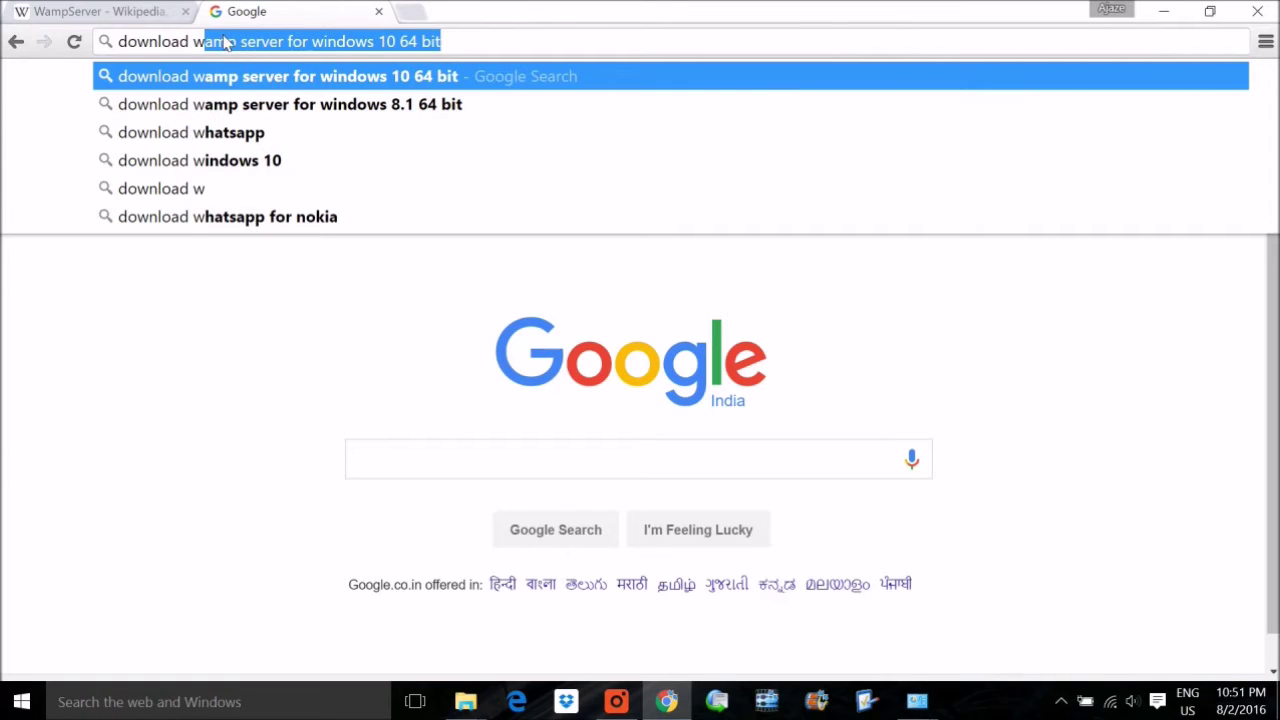
click(256, 41)
drag(285, 41, 520, 55)
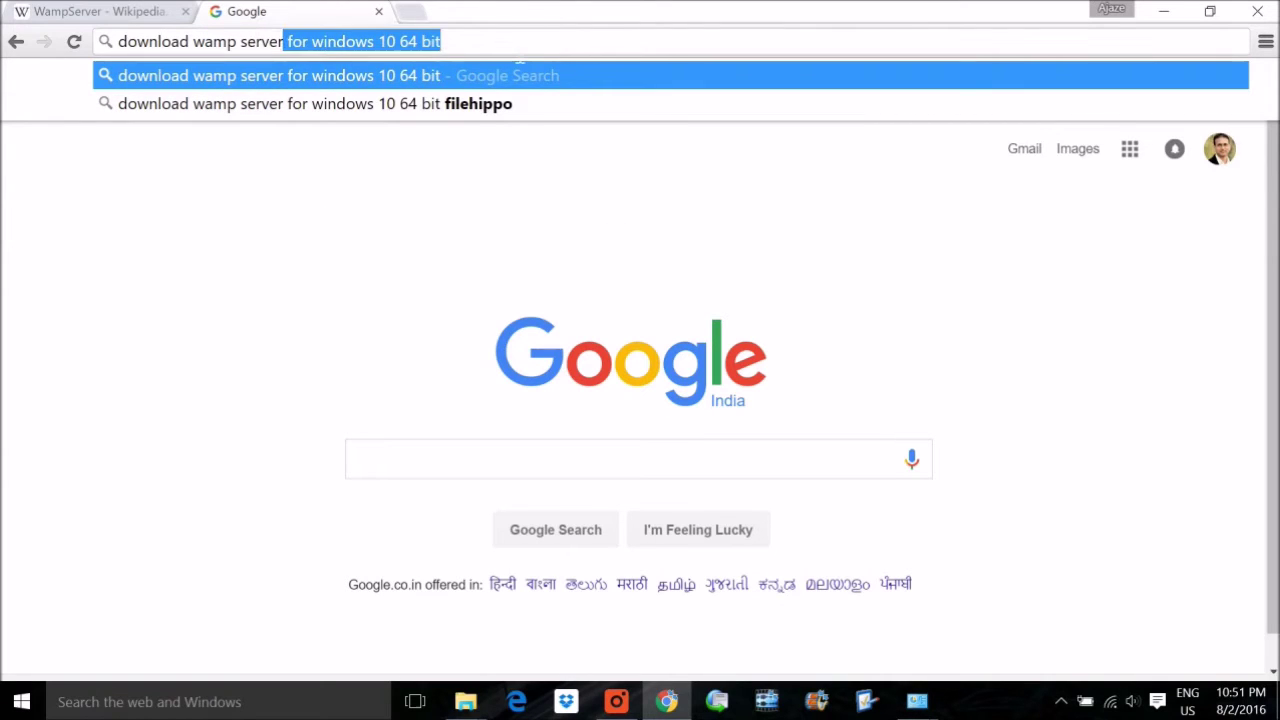
key(BackSpace)
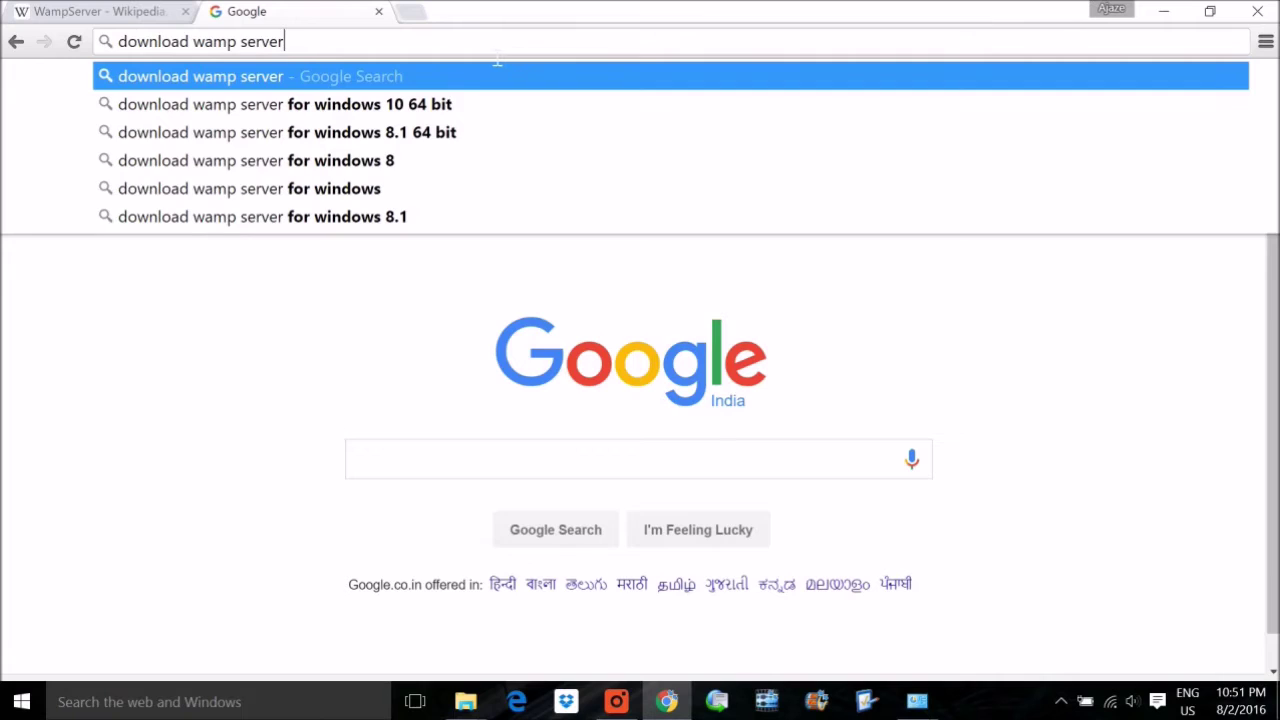
key(Return)
scroll(547, 272, down, 1)
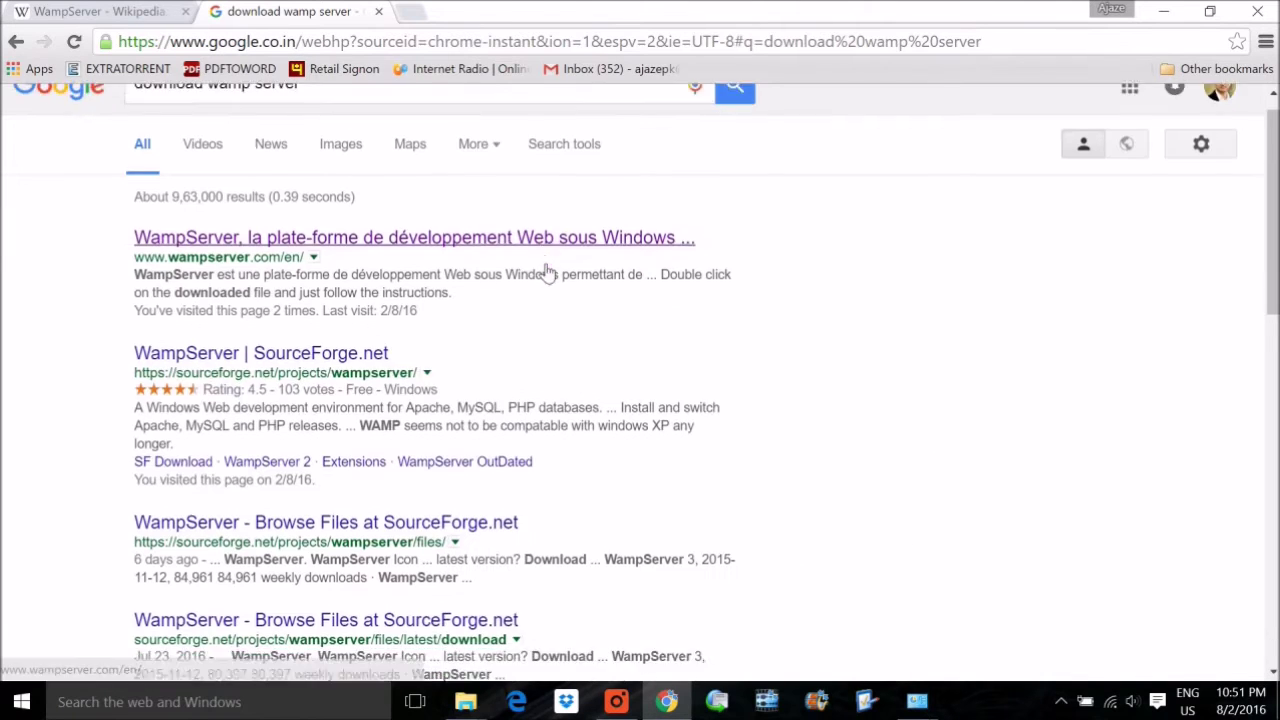
scroll(547, 272, down, 5)
scroll(523, 394, up, 3)
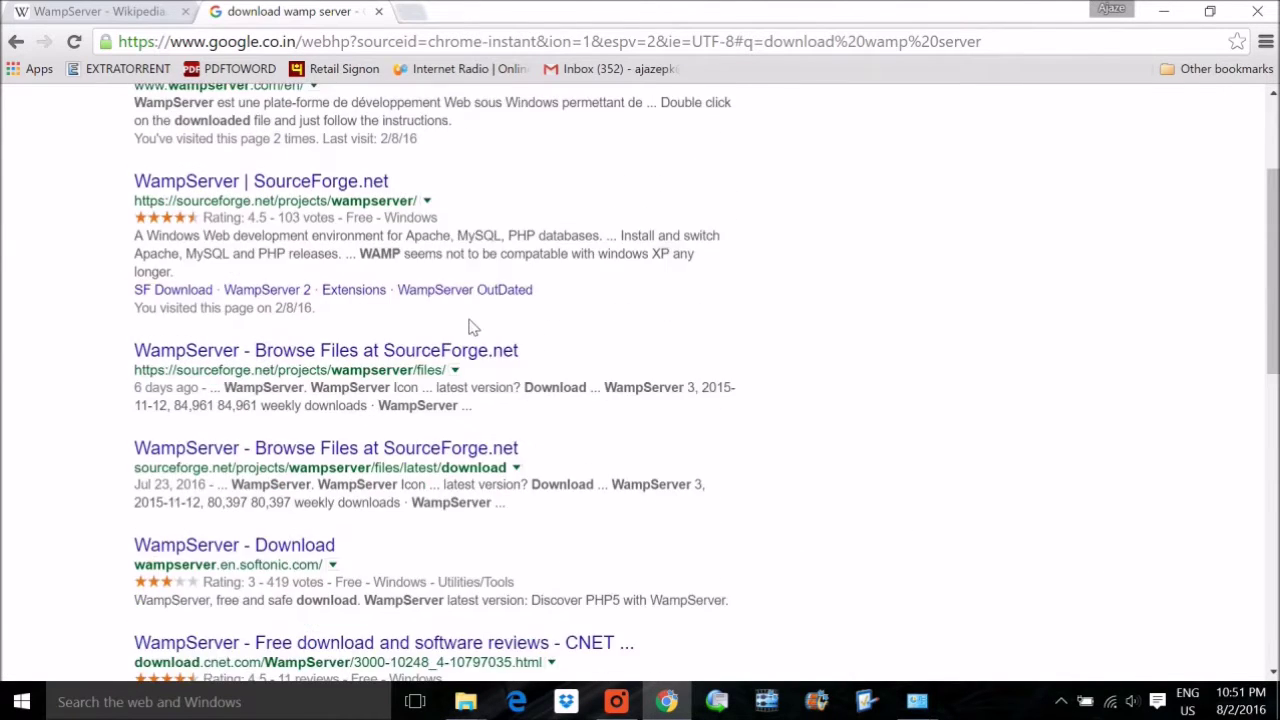
scroll(473, 327, up, 3)
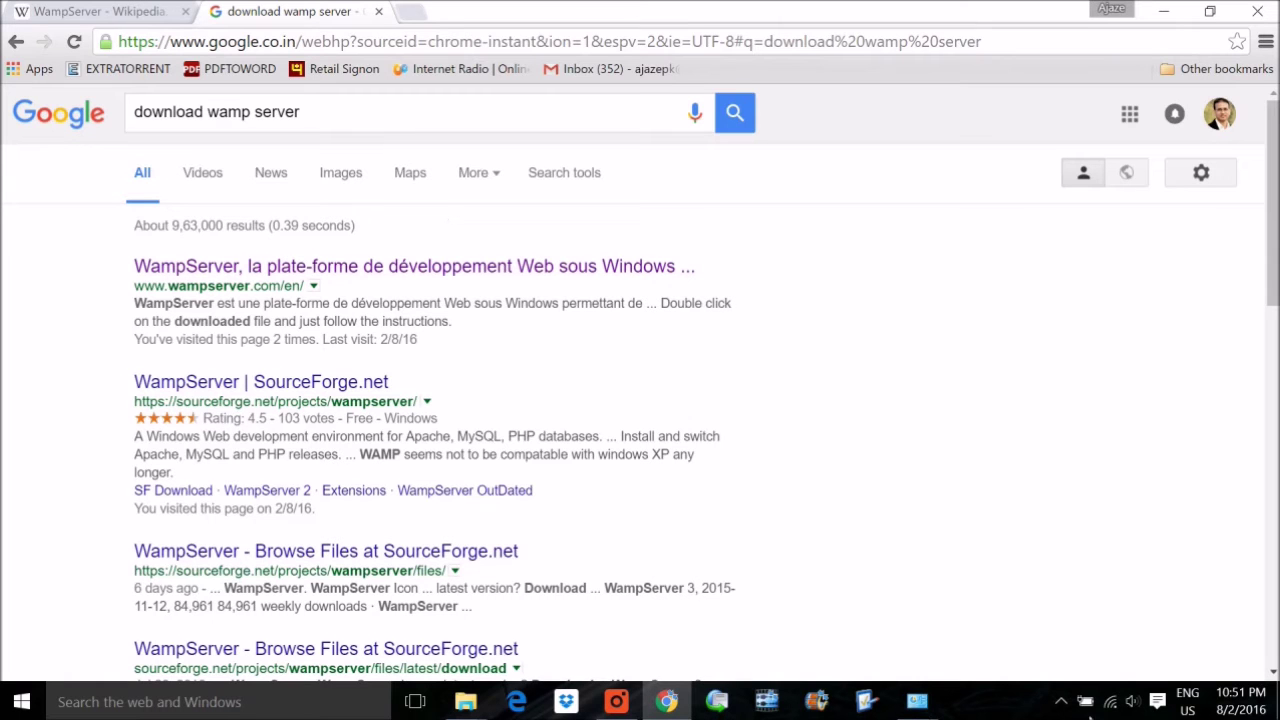
Check the system type in the properties of This PC and return to the WampServer download results in Chrome.
key(super+d)
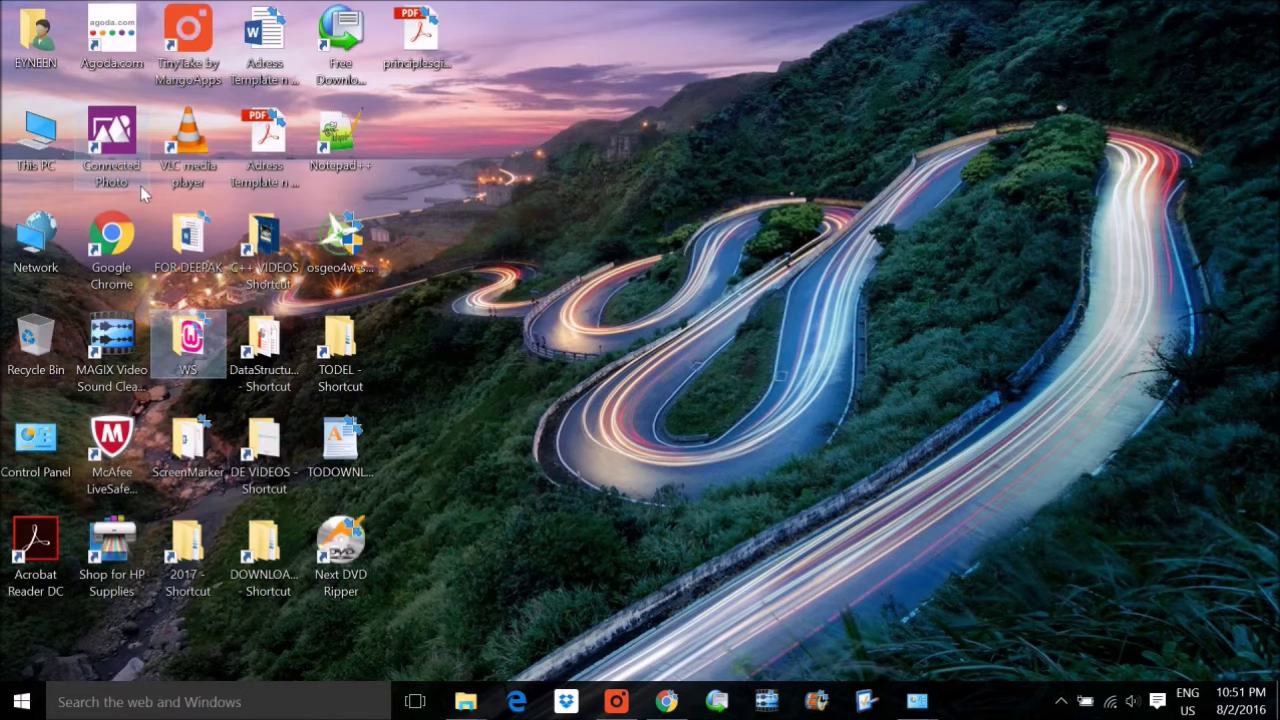
right_click(44, 143)
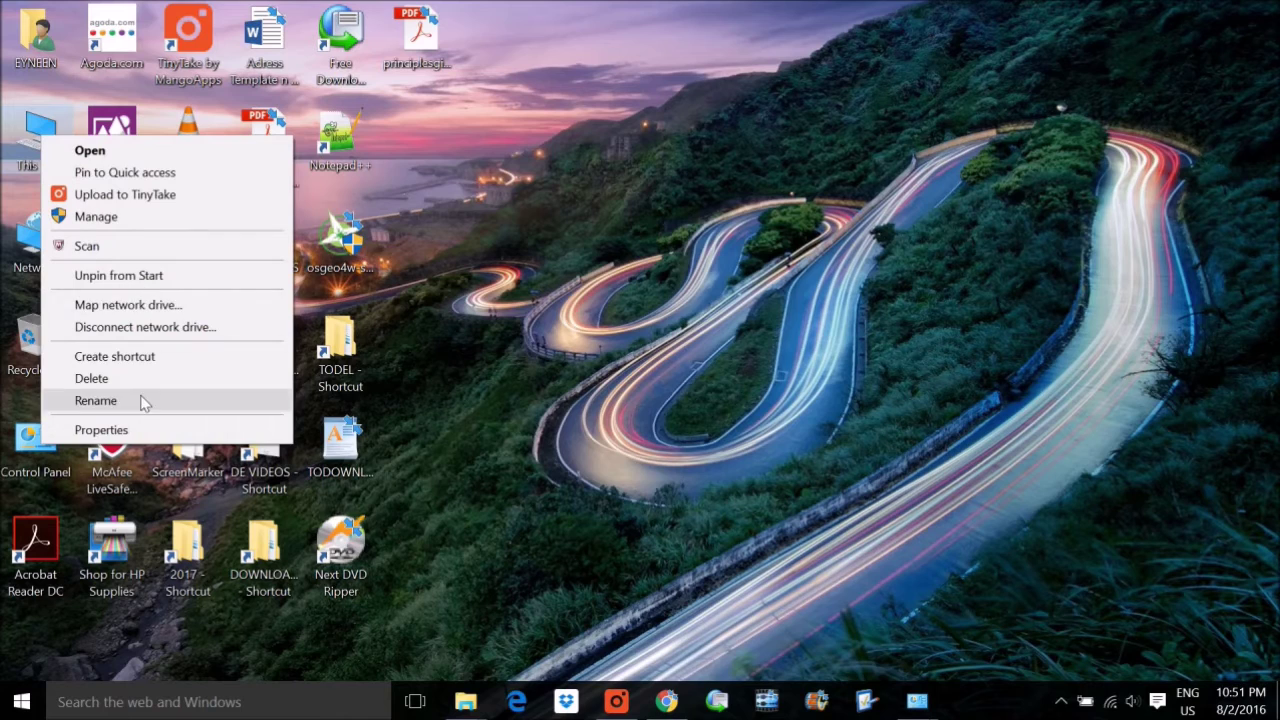
click(144, 429)
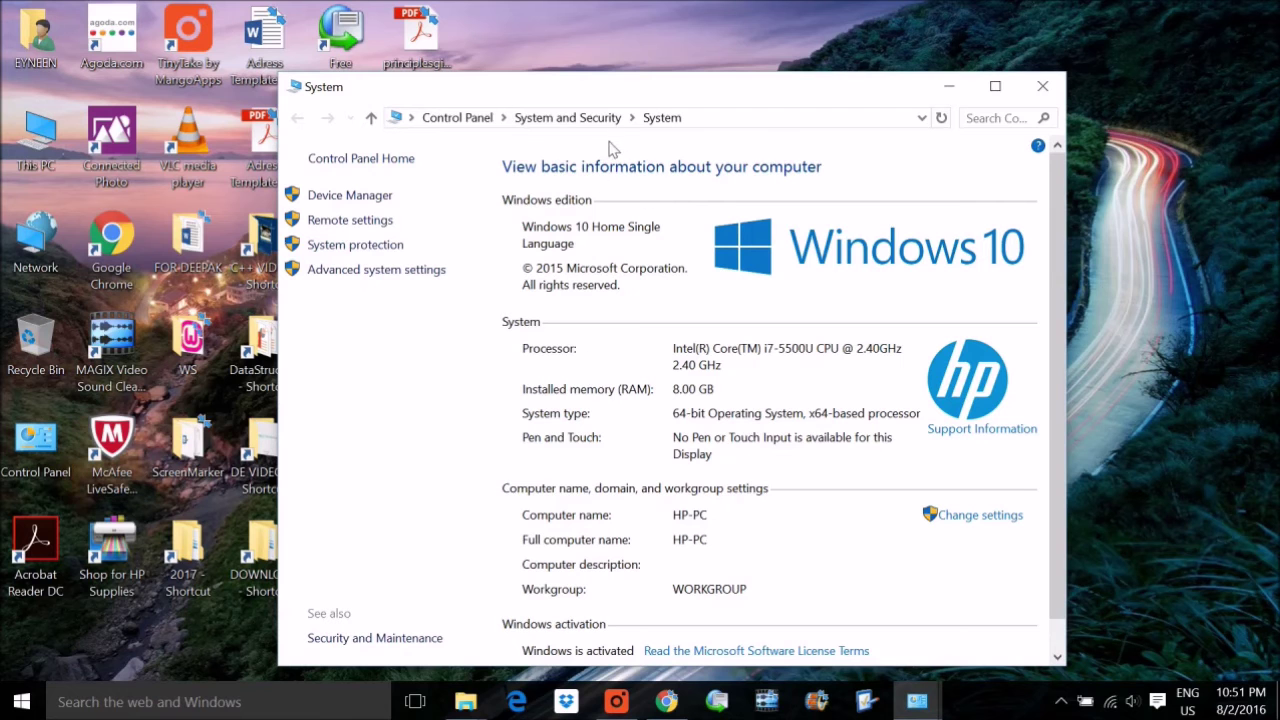
double_click(593, 96)
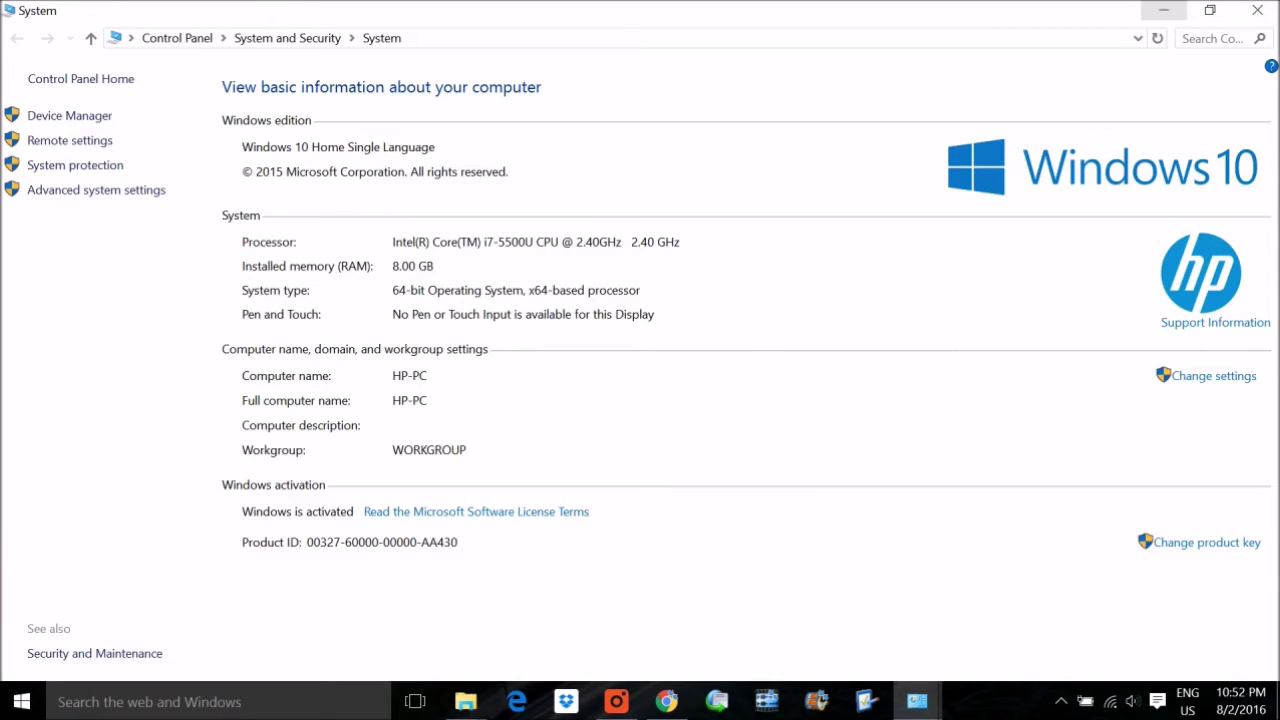
click(1163, 10)
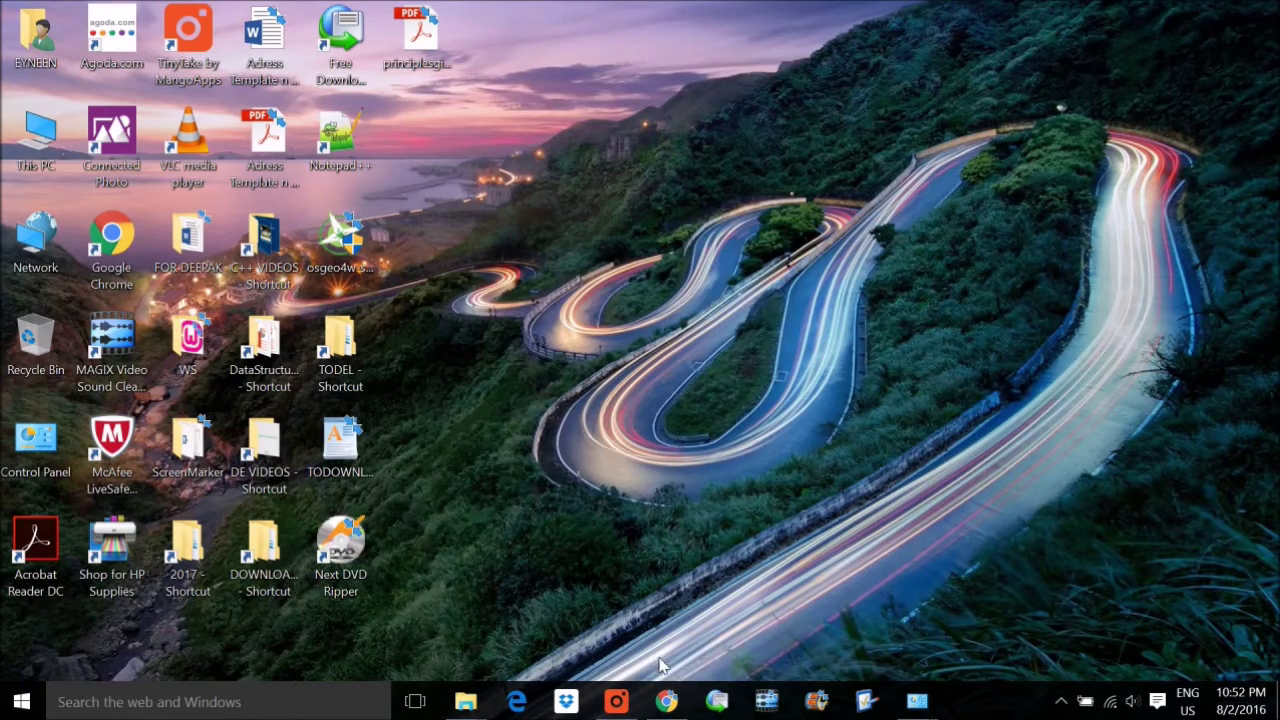
click(618, 703)
click(666, 701)
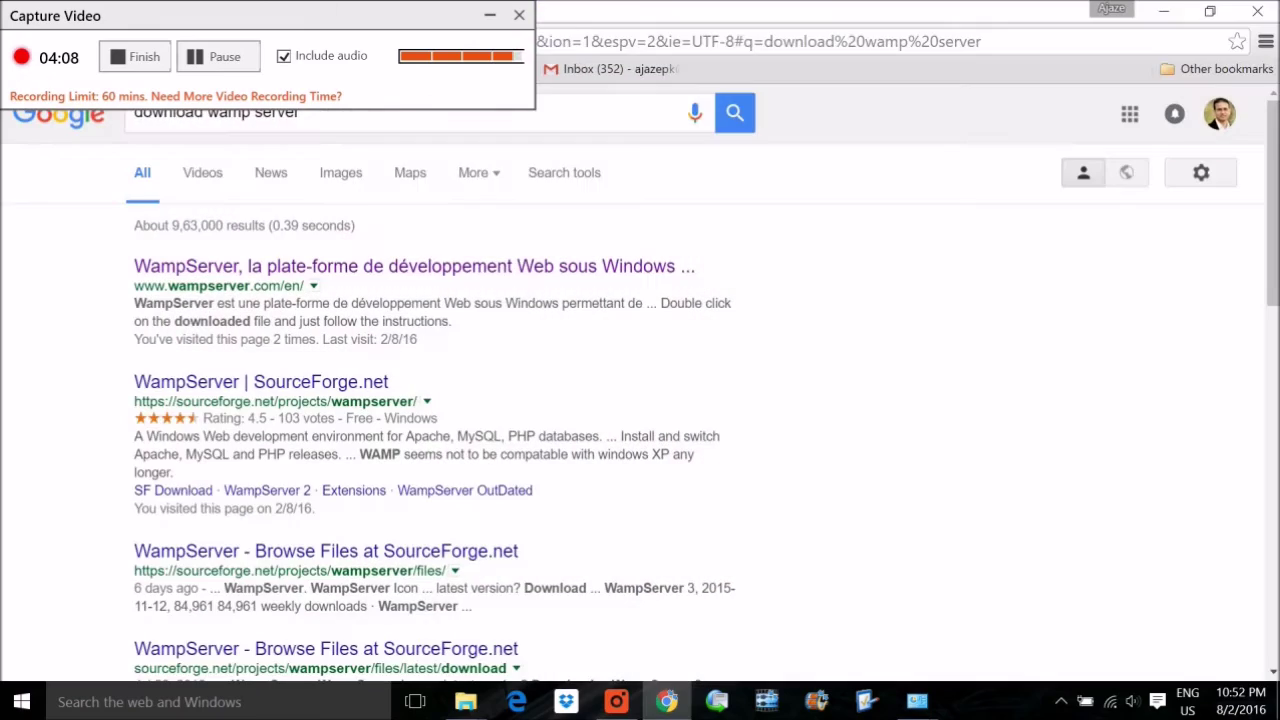
Open the official wampserver.com site from the search results and go to the 64-bit and 32-bit WampServer downloads.
click(490, 15)
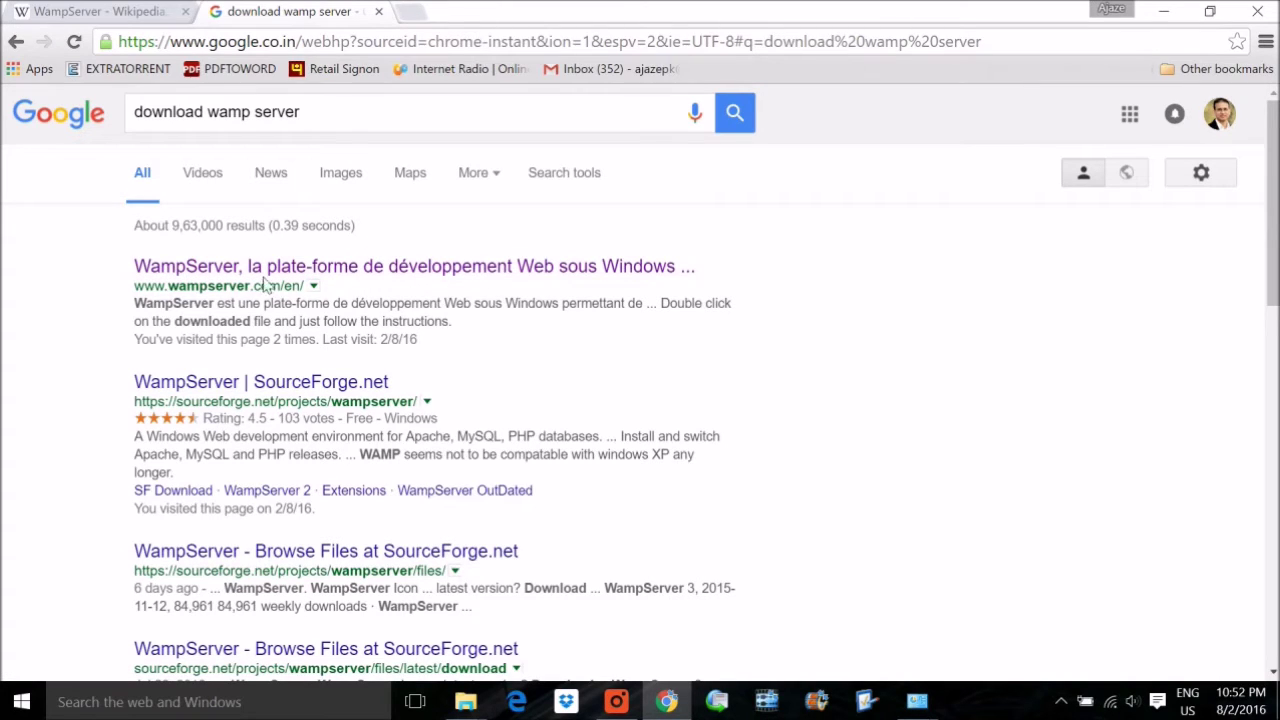
click(314, 266)
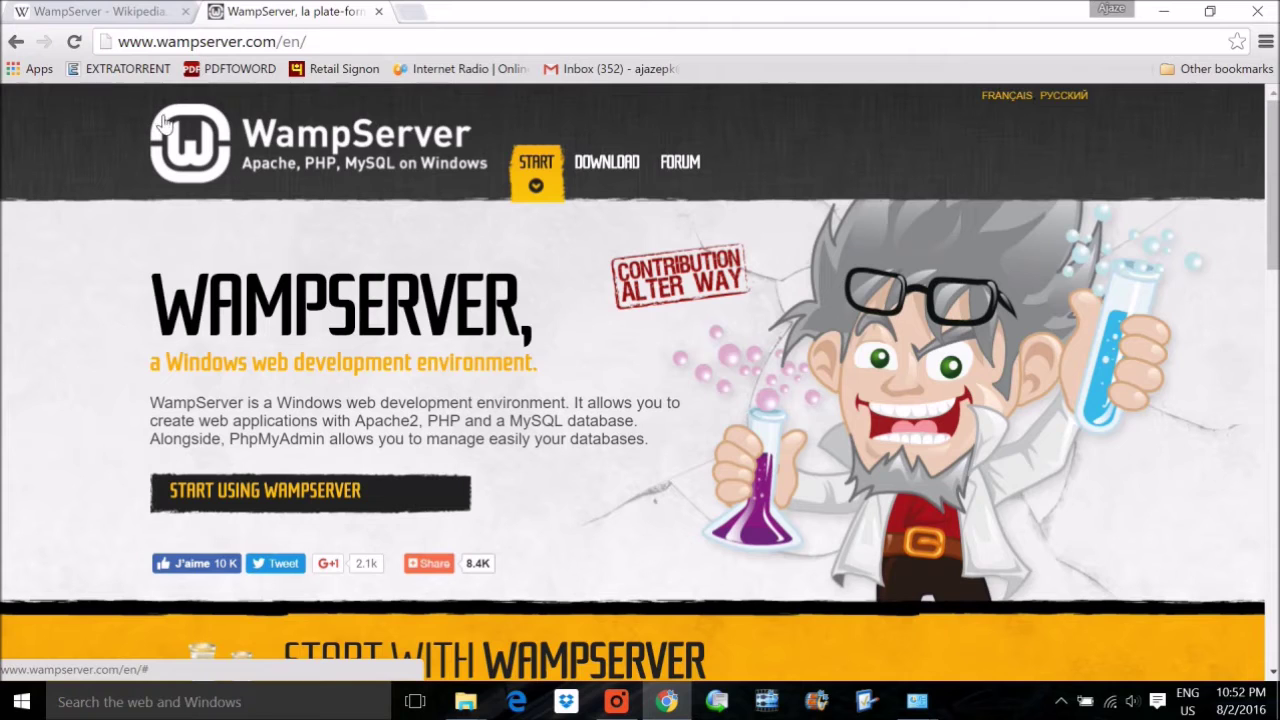
scroll(578, 250, down, 3)
scroll(536, 330, down, 7)
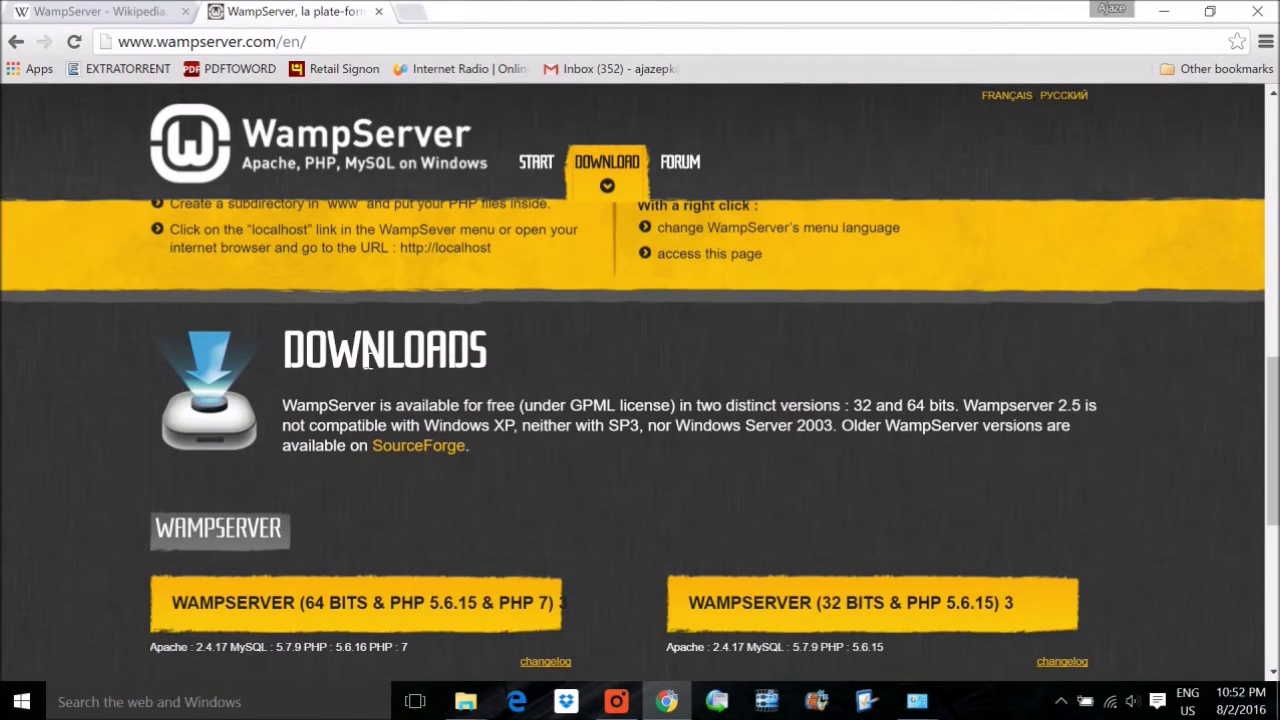
scroll(380, 366, down, 3)
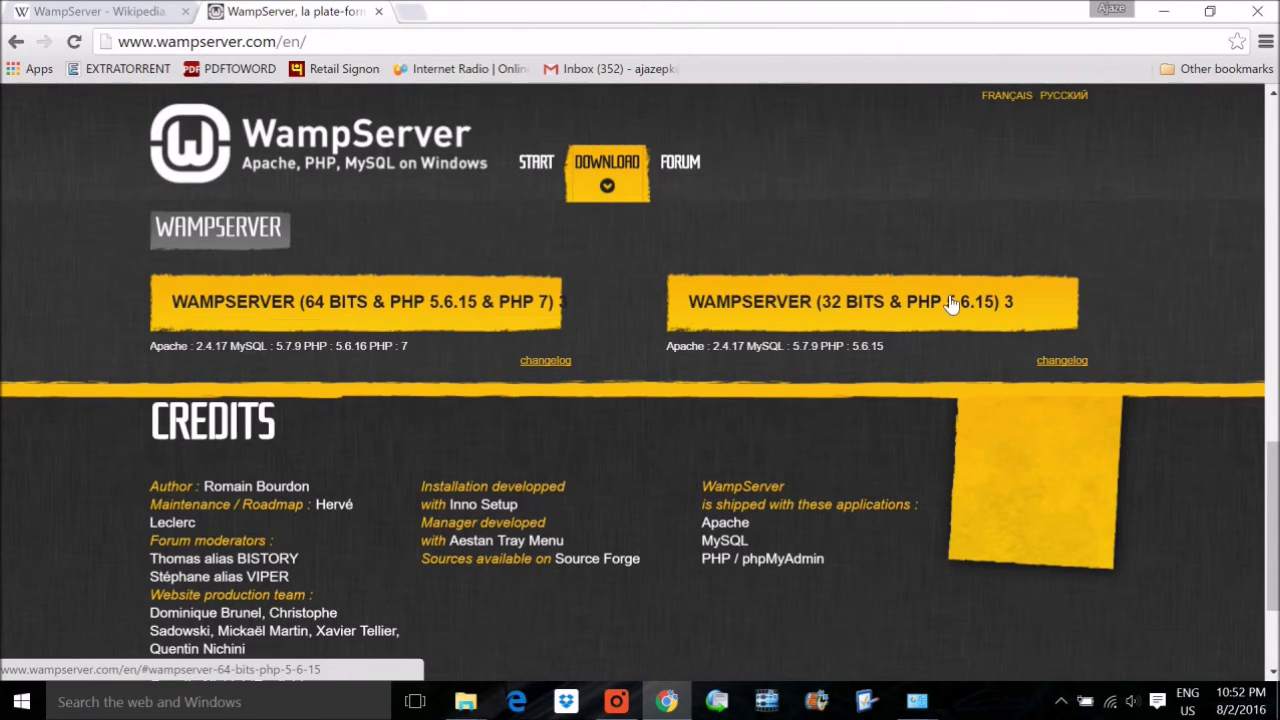
Open the download notice for WampServer (64 bits & PHP 5.6.15 & PHP 7) 3.
click(316, 296)
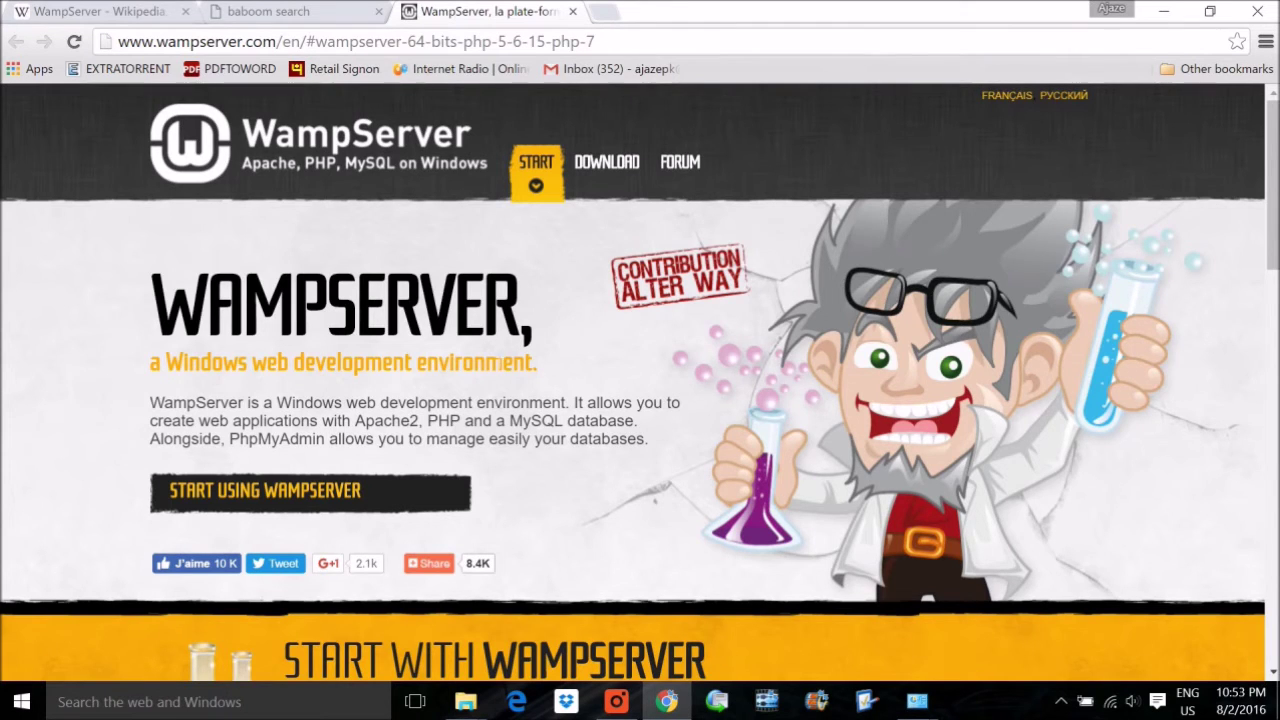
scroll(505, 365, down, 5)
scroll(509, 368, down, 2)
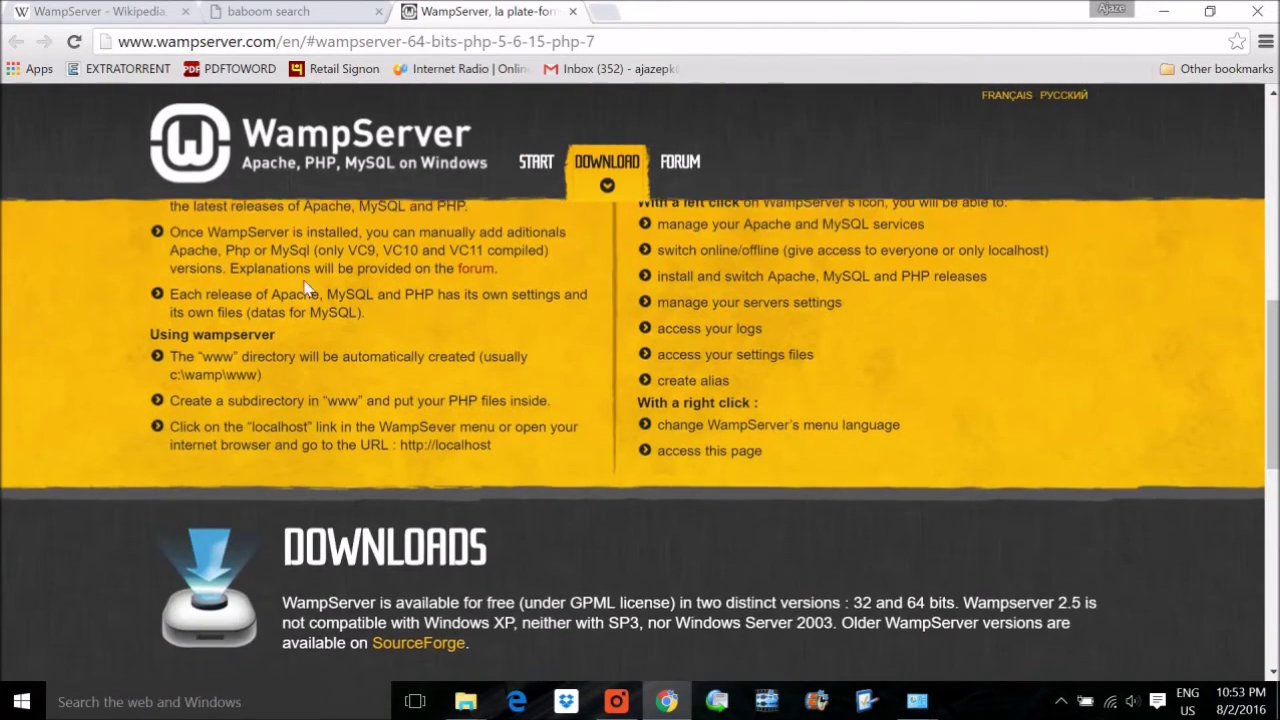
scroll(422, 322, down, 5)
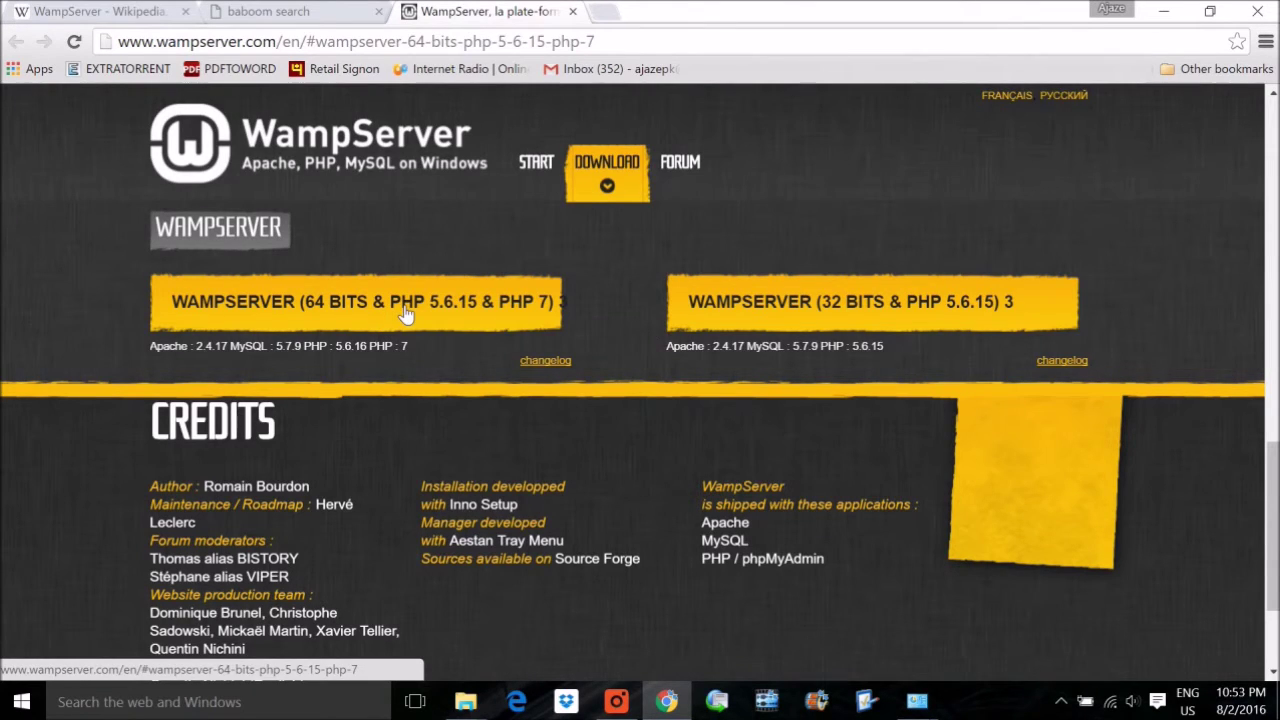
click(412, 314)
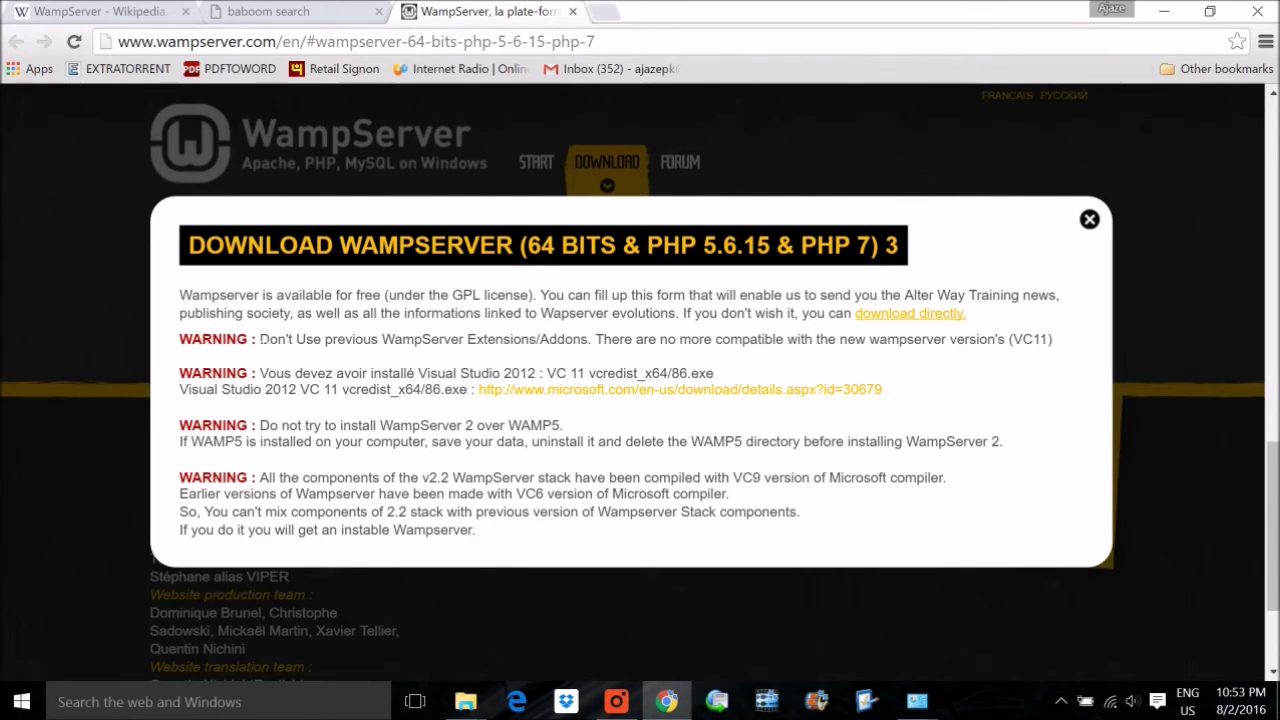
Read the installation and compatibility warnings in the 64-bit WampServer download notice.
drag(180, 295, 273, 493)
click(273, 493)
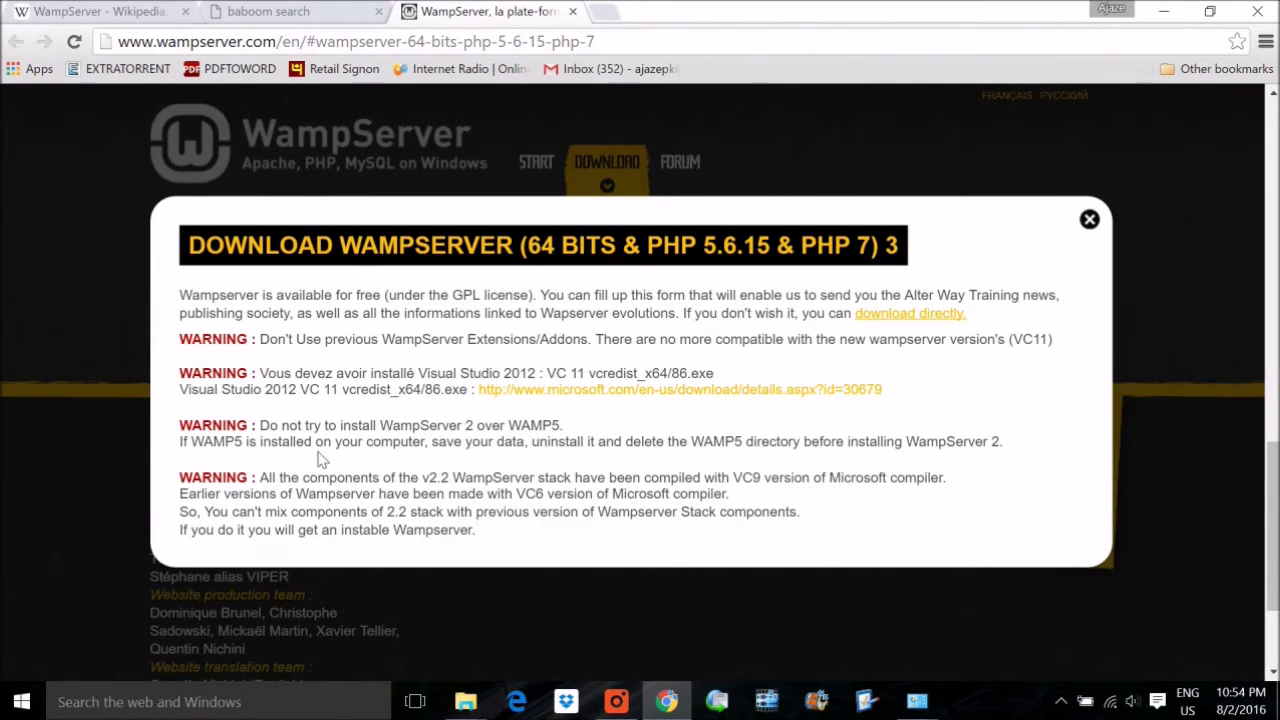
drag(180, 339, 519, 550)
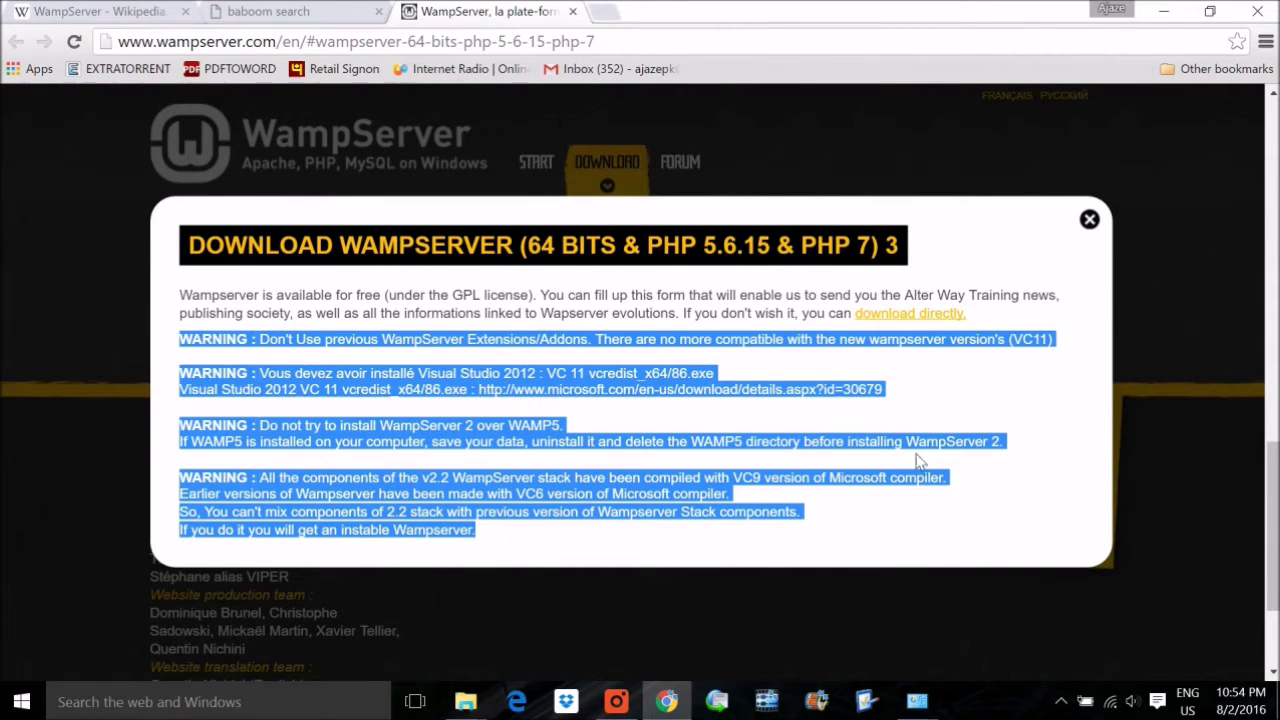
Start the direct download of the 64-bit WampServer installer and cancel it in the browser.
click(910, 314)
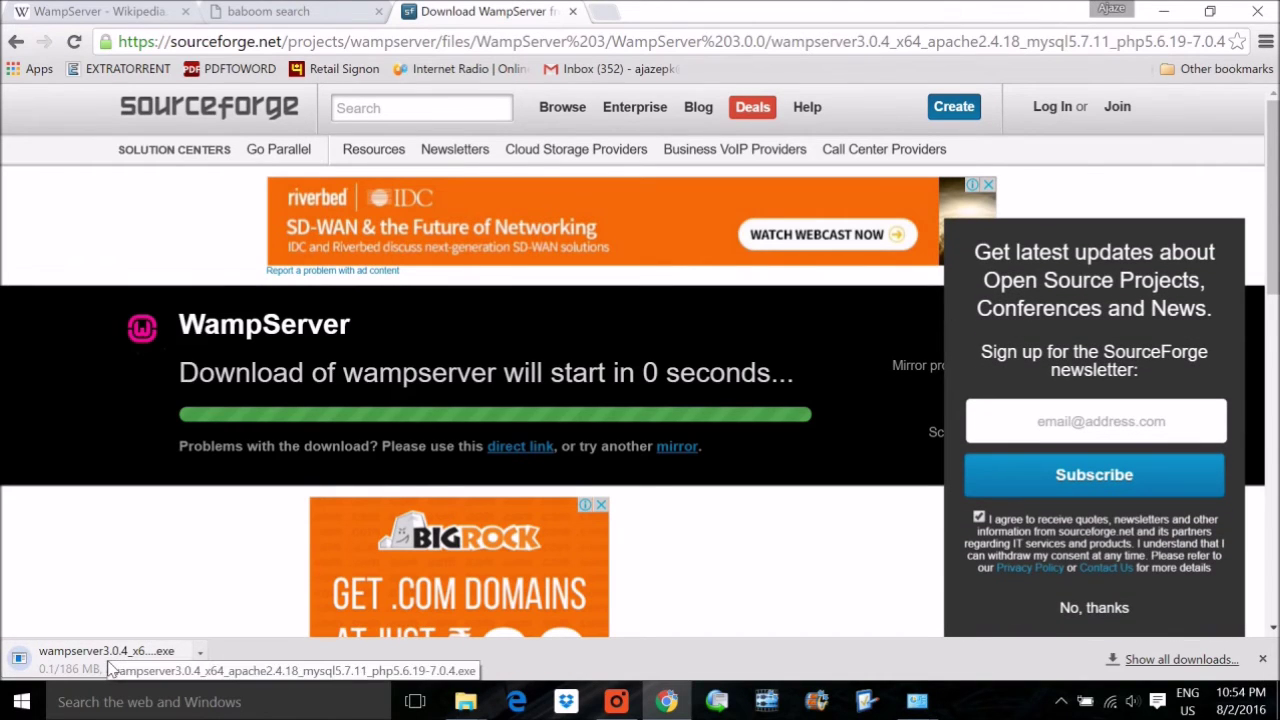
right_click(82, 668)
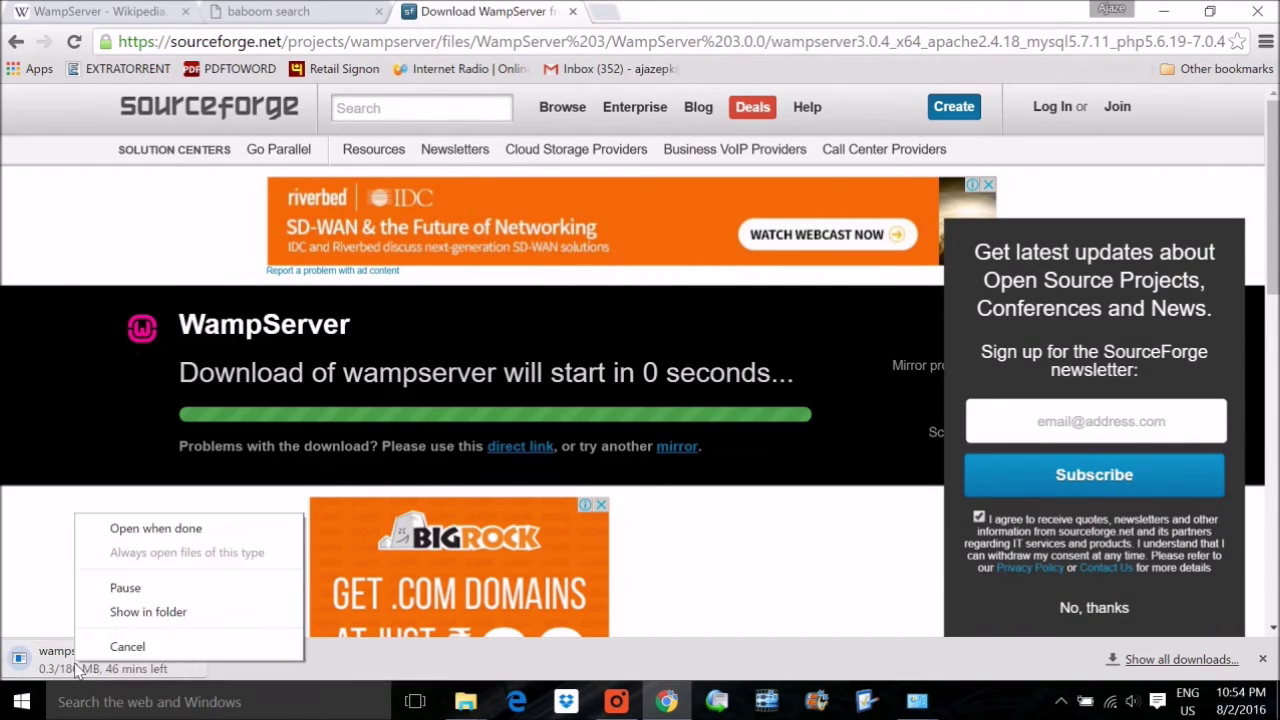
click(143, 644)
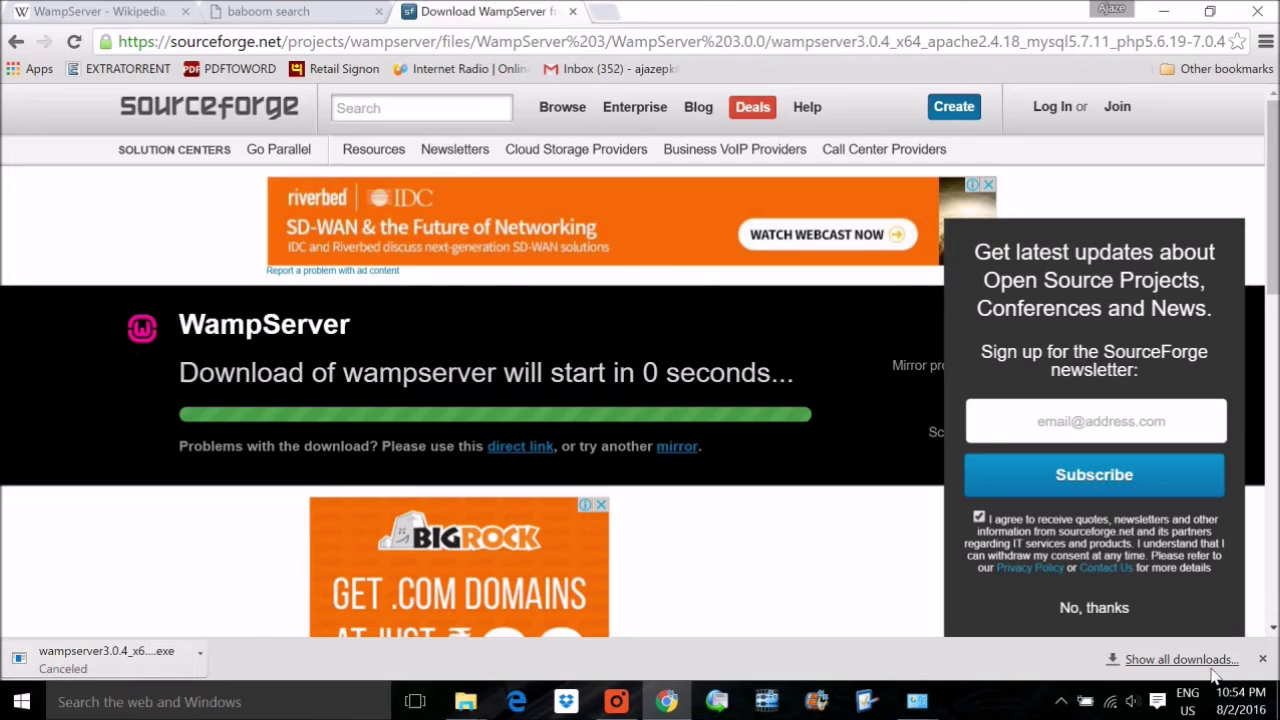
Run wampserver3.0.4_x64_apache2.4.18_mysql5.7.11_php5.6.19-7.0.4.exe from the WS folder on the desktop and allow it to make changes.
key(super+d)
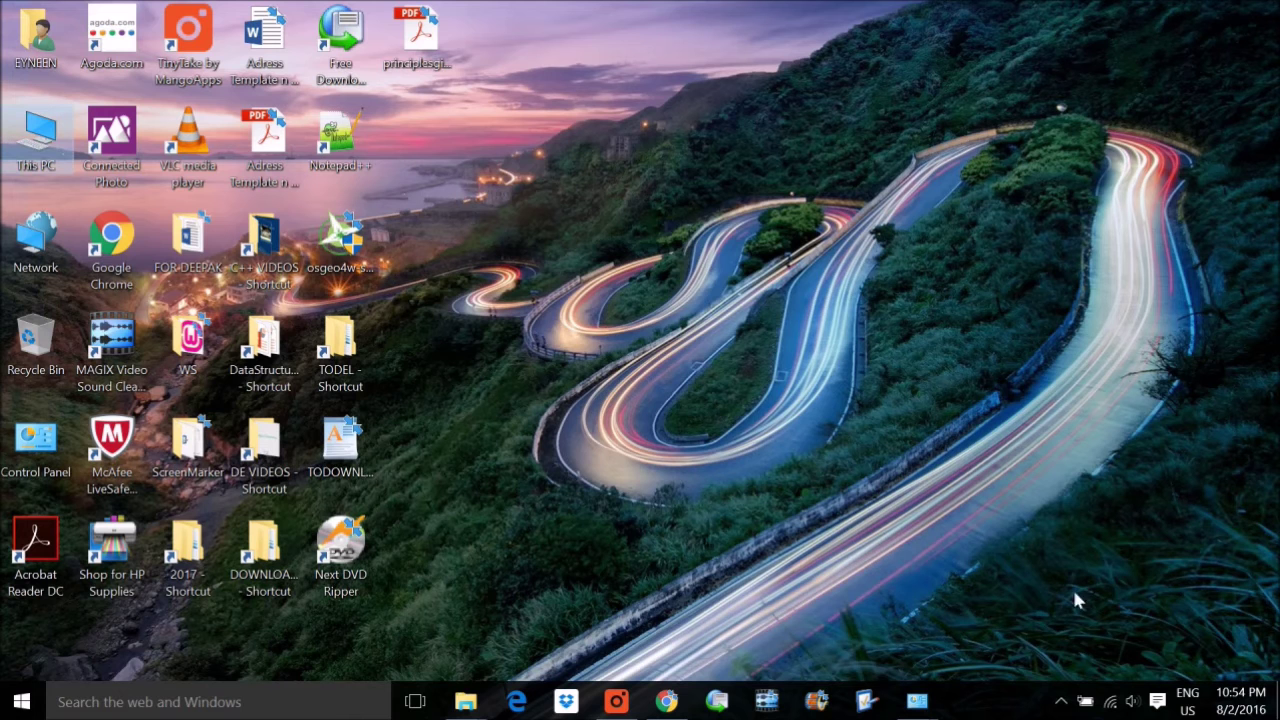
double_click(184, 352)
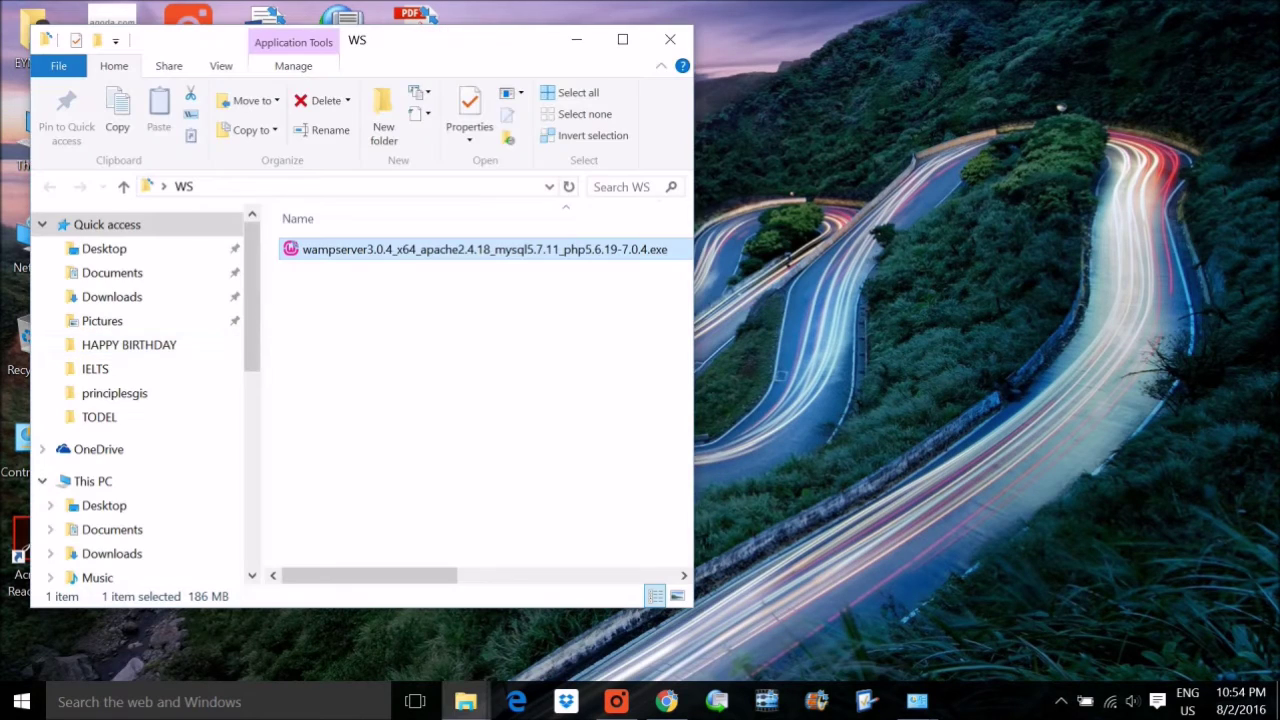
double_click(466, 47)
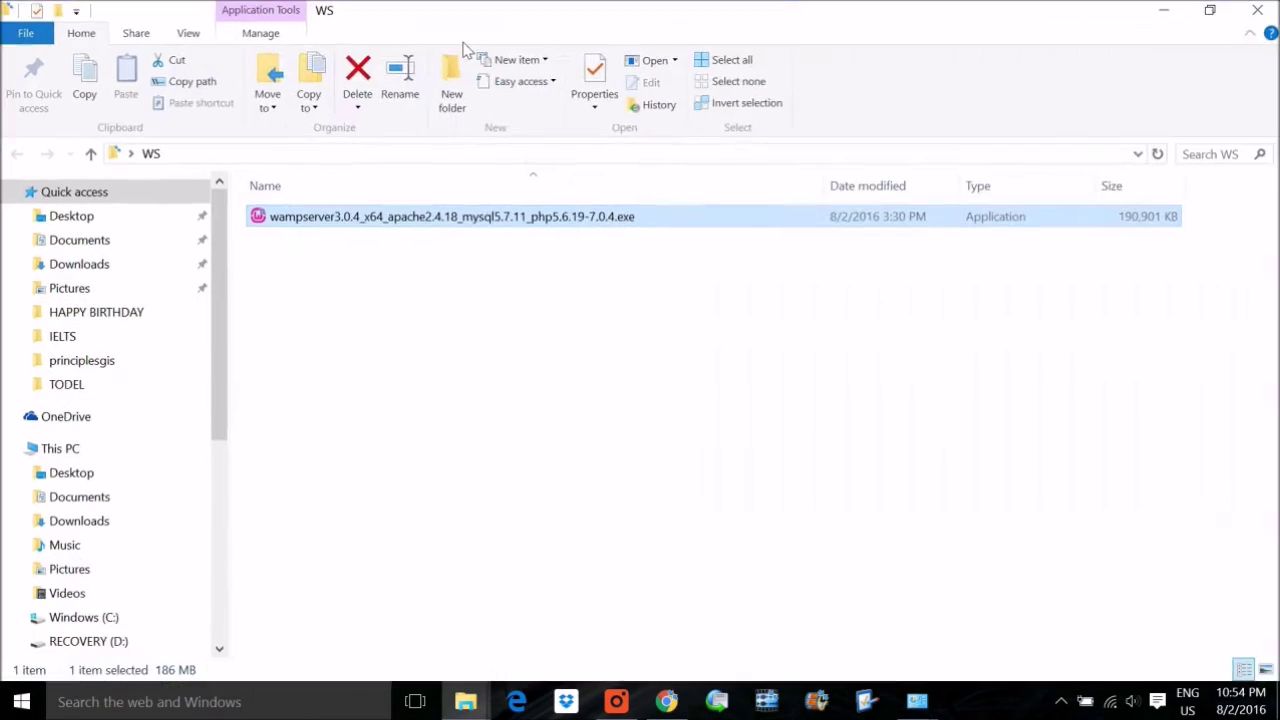
double_click(408, 230)
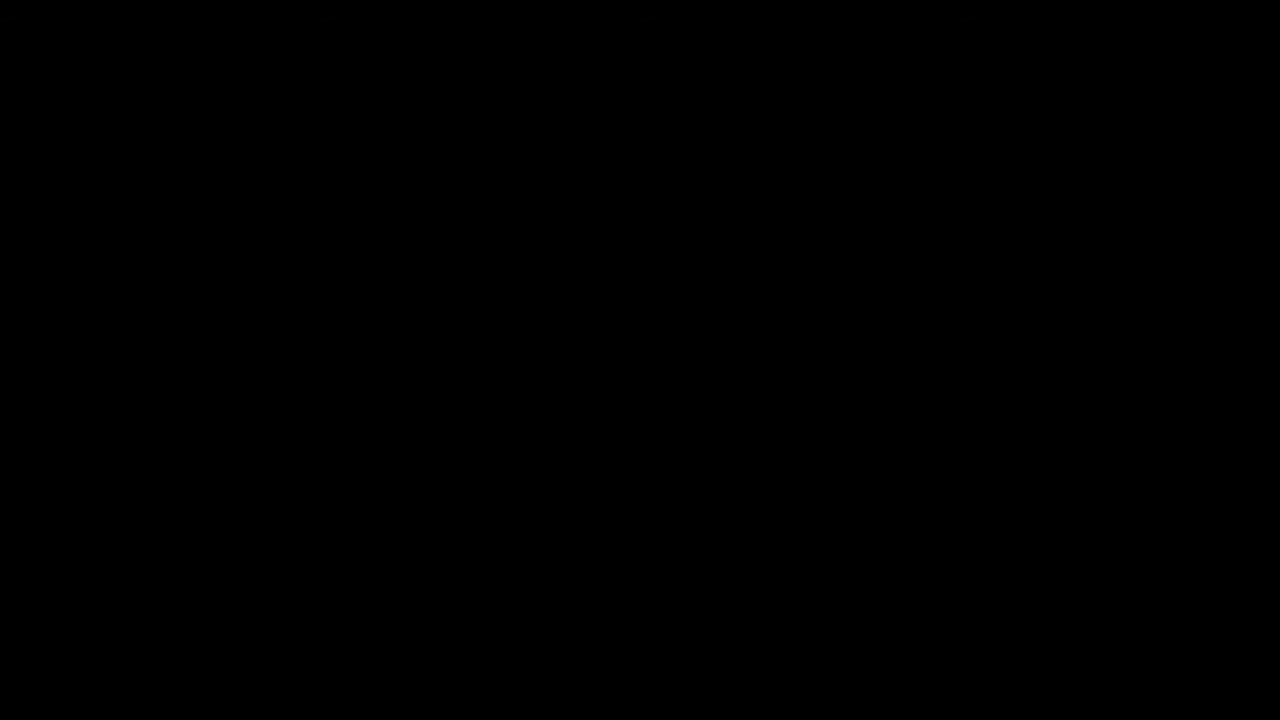
click(731, 406)
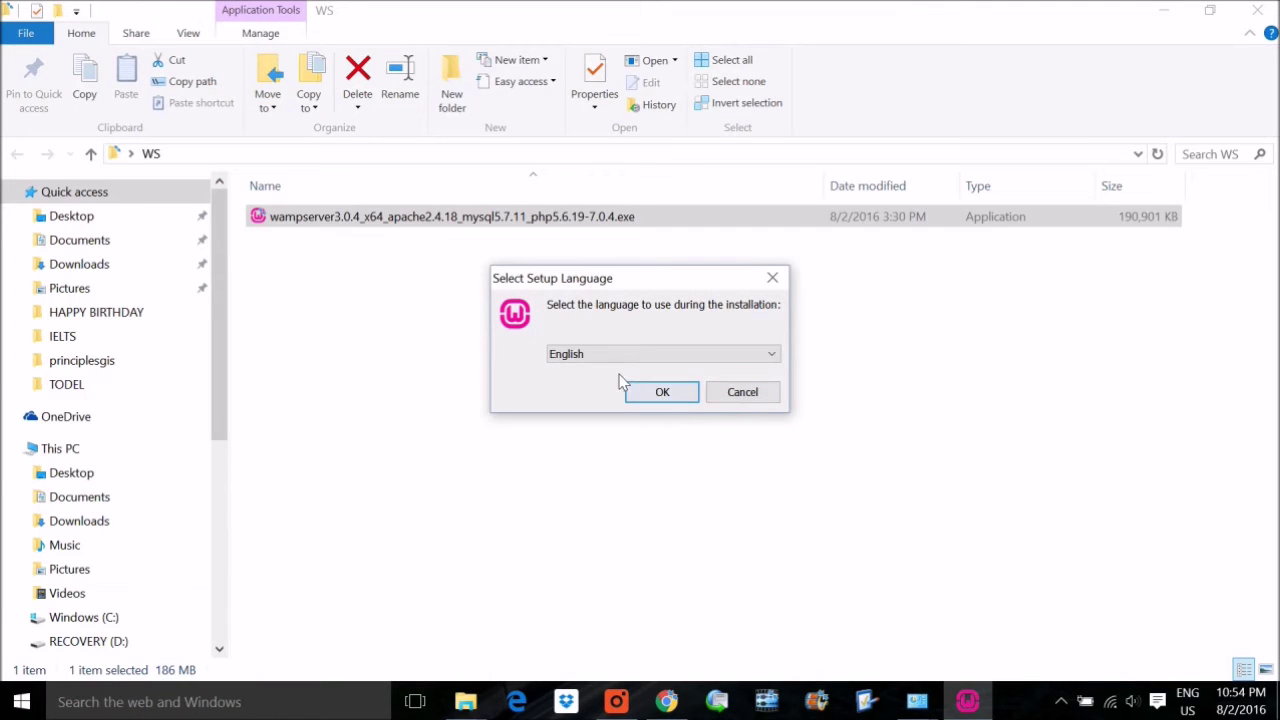
Choose English as the setup language and accept the license agreement.
click(663, 356)
click(529, 403)
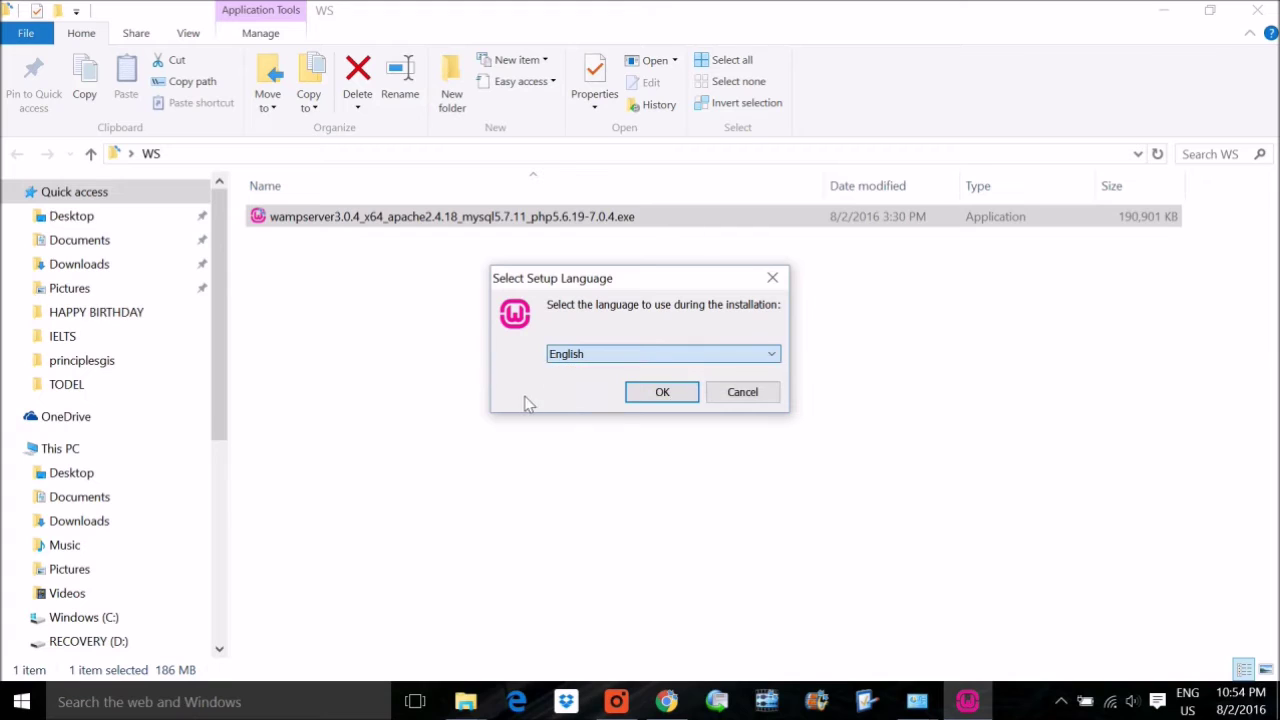
click(689, 401)
click(512, 445)
click(755, 507)
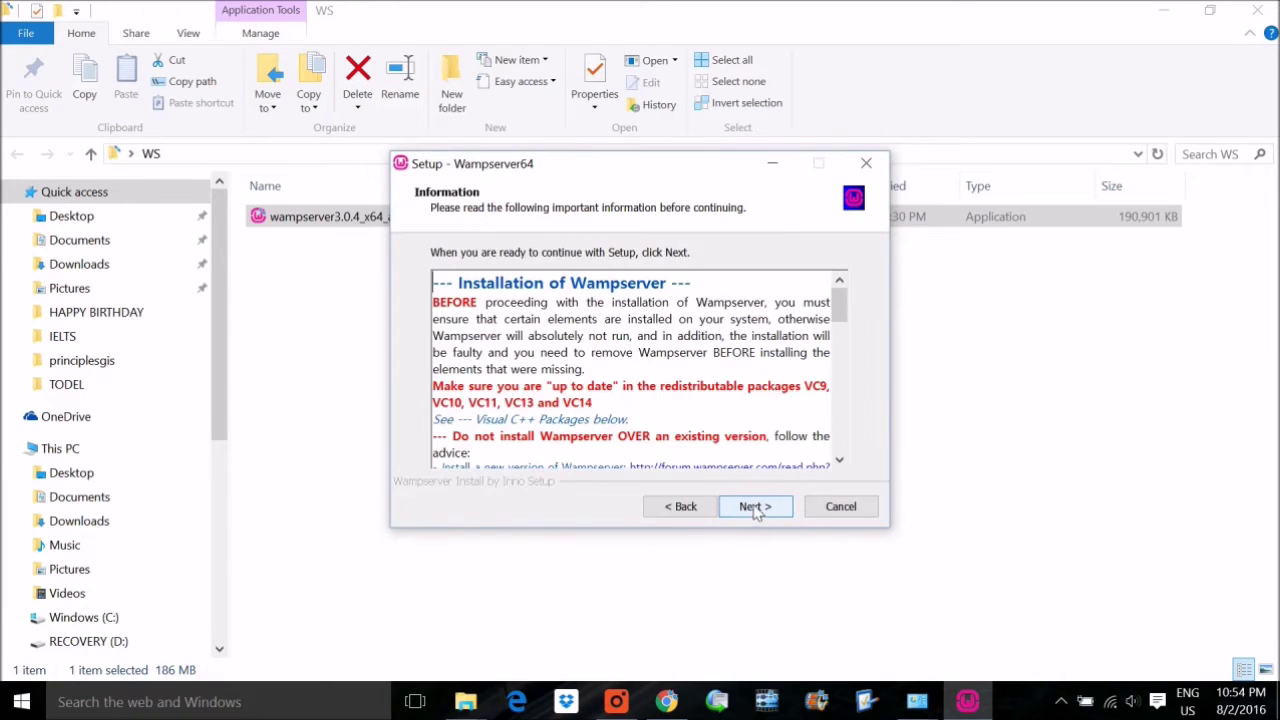
Install Wampserver64 with destination c:\wamp64 and Start Menu folder Wampserver64.
click(755, 507)
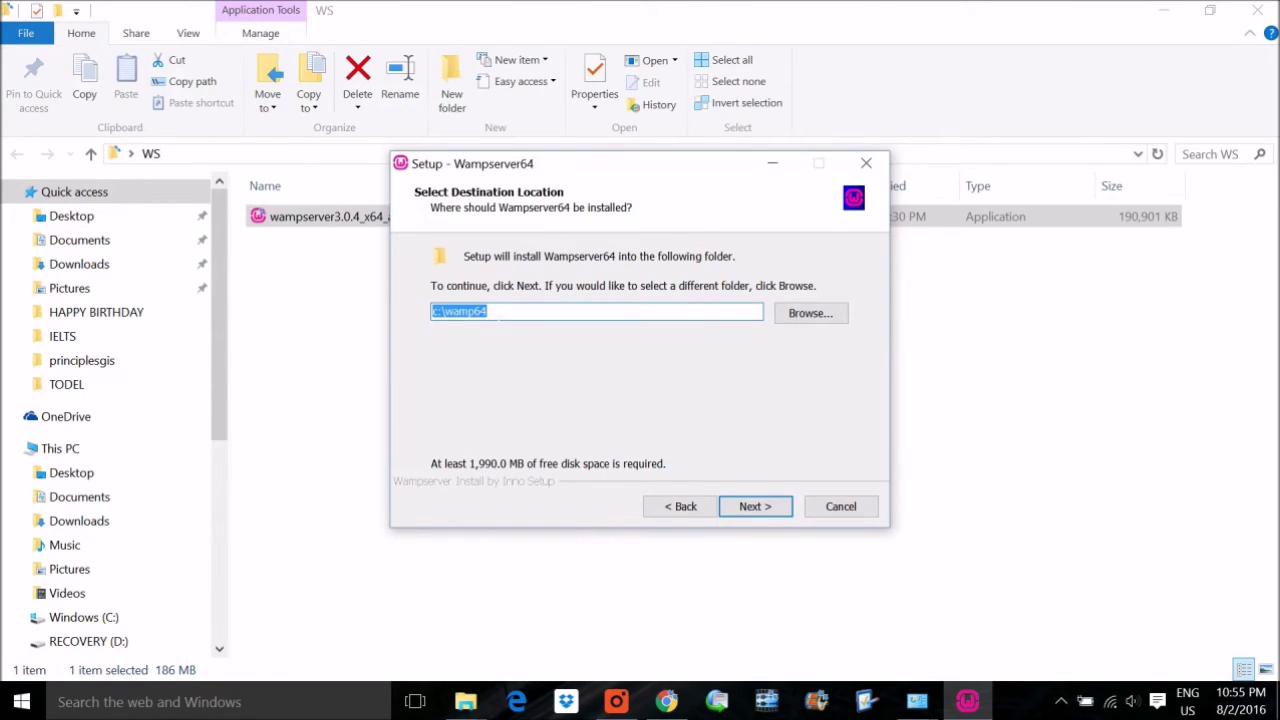
click(766, 506)
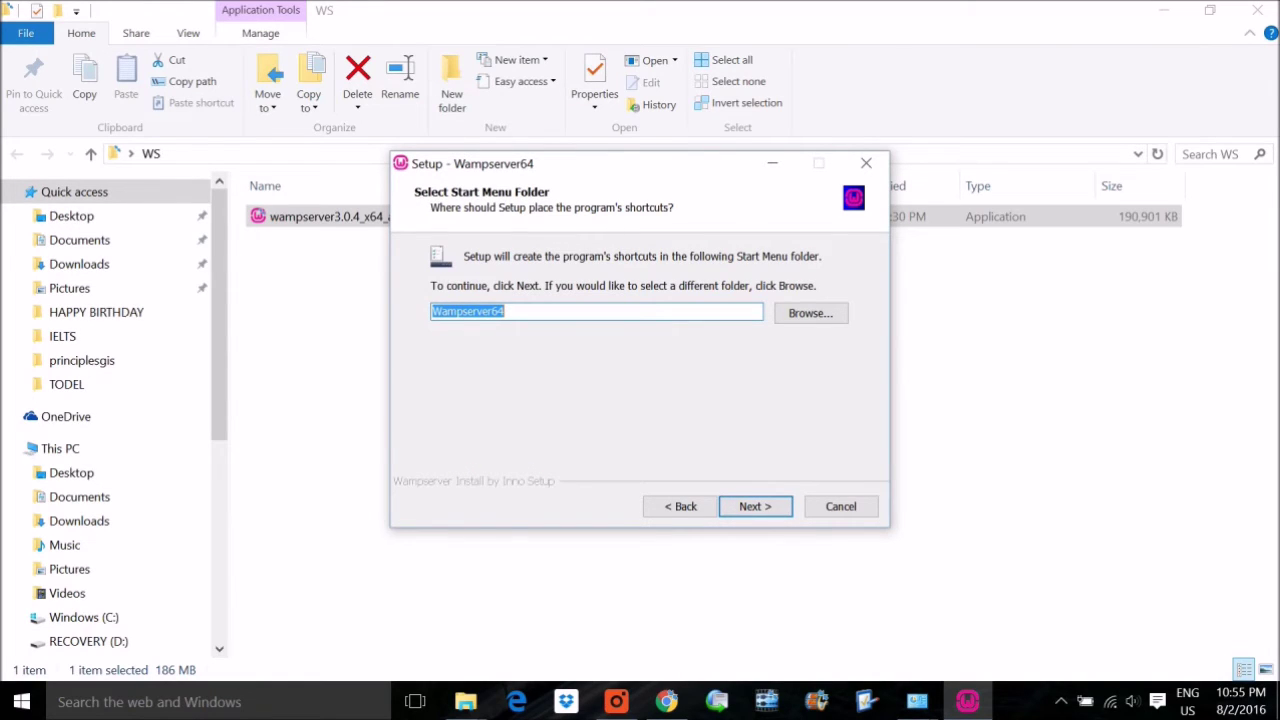
click(770, 506)
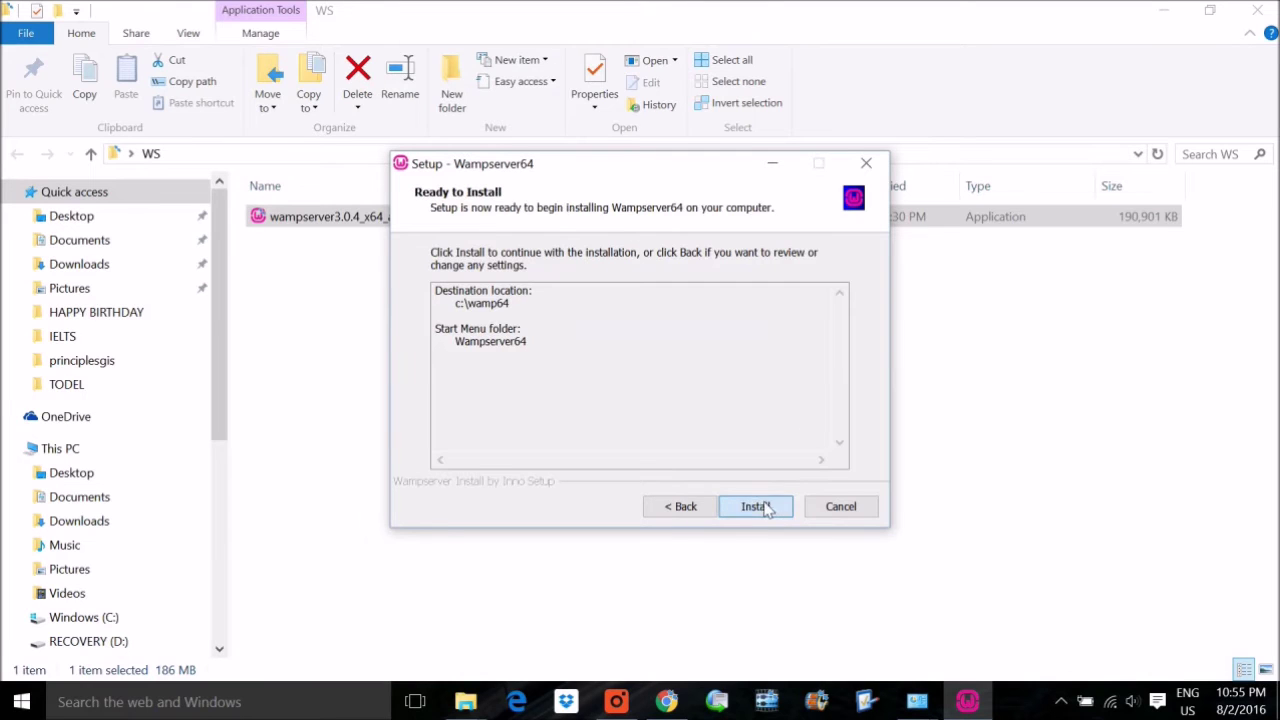
click(754, 508)
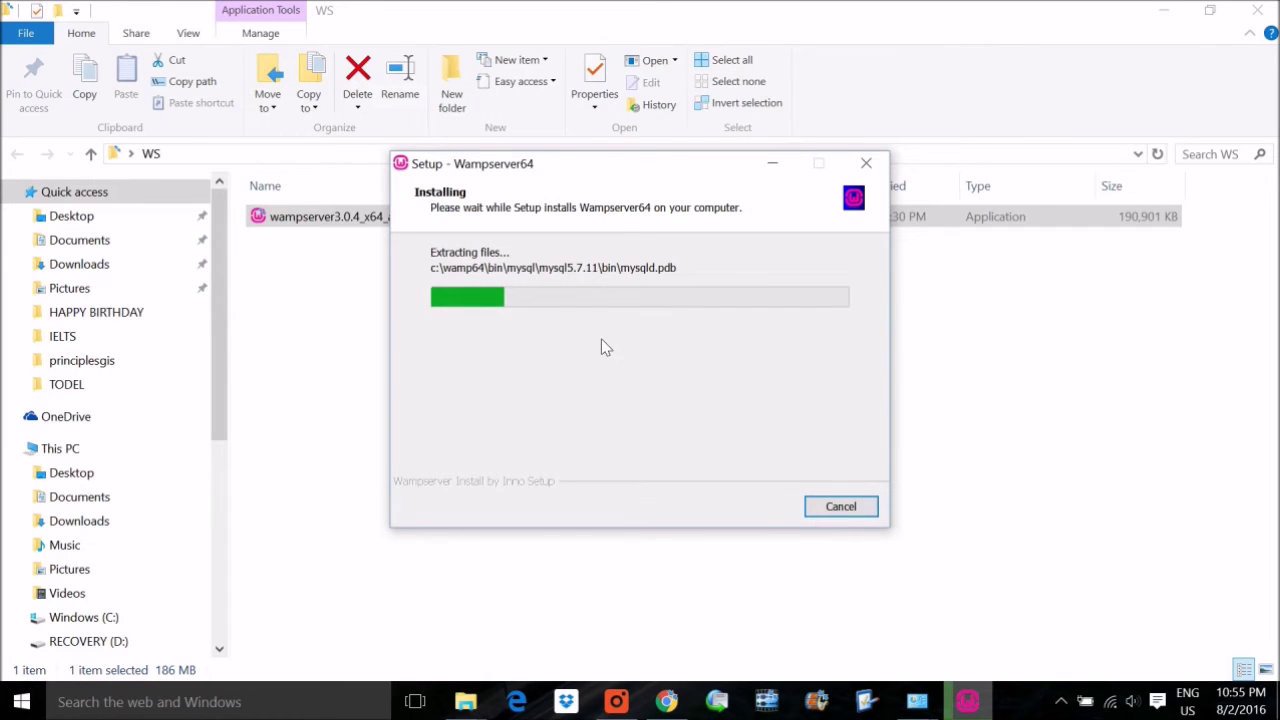
Browse drive C: to Program Files (x86)\Google\Chrome\Application to locate chrome.exe while the installation runs.
mouse_move(483, 708)
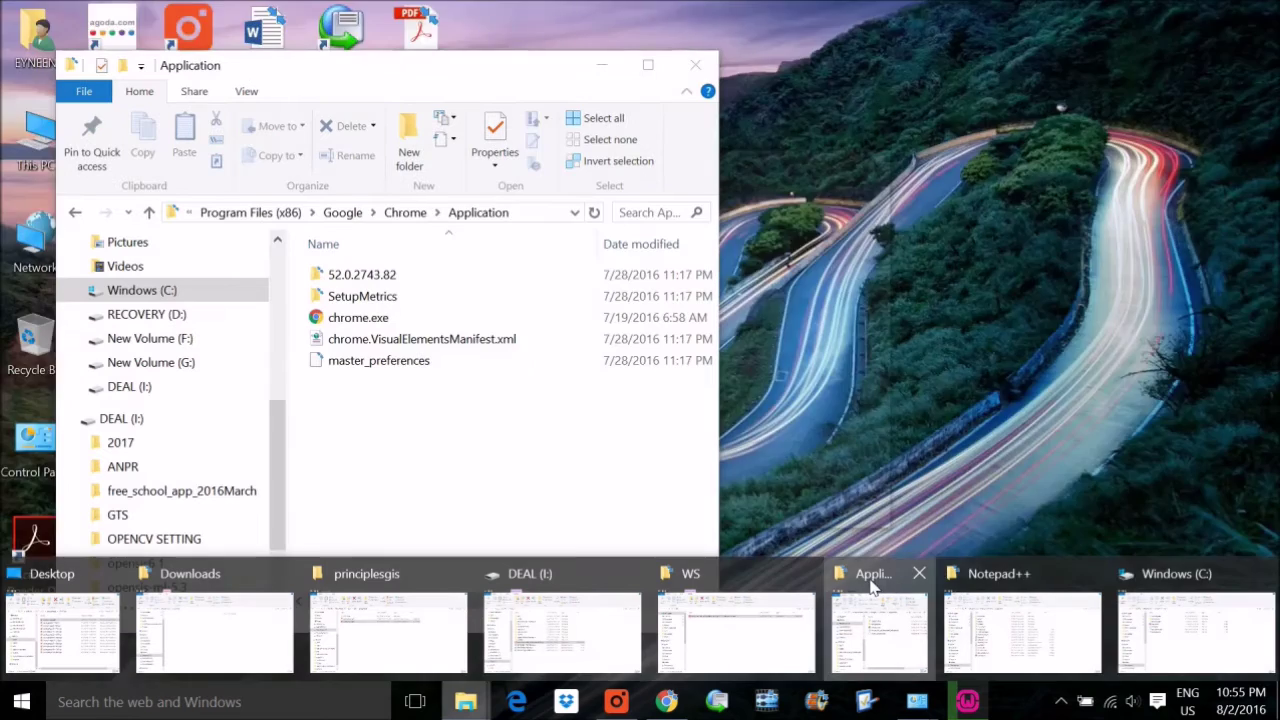
click(872, 588)
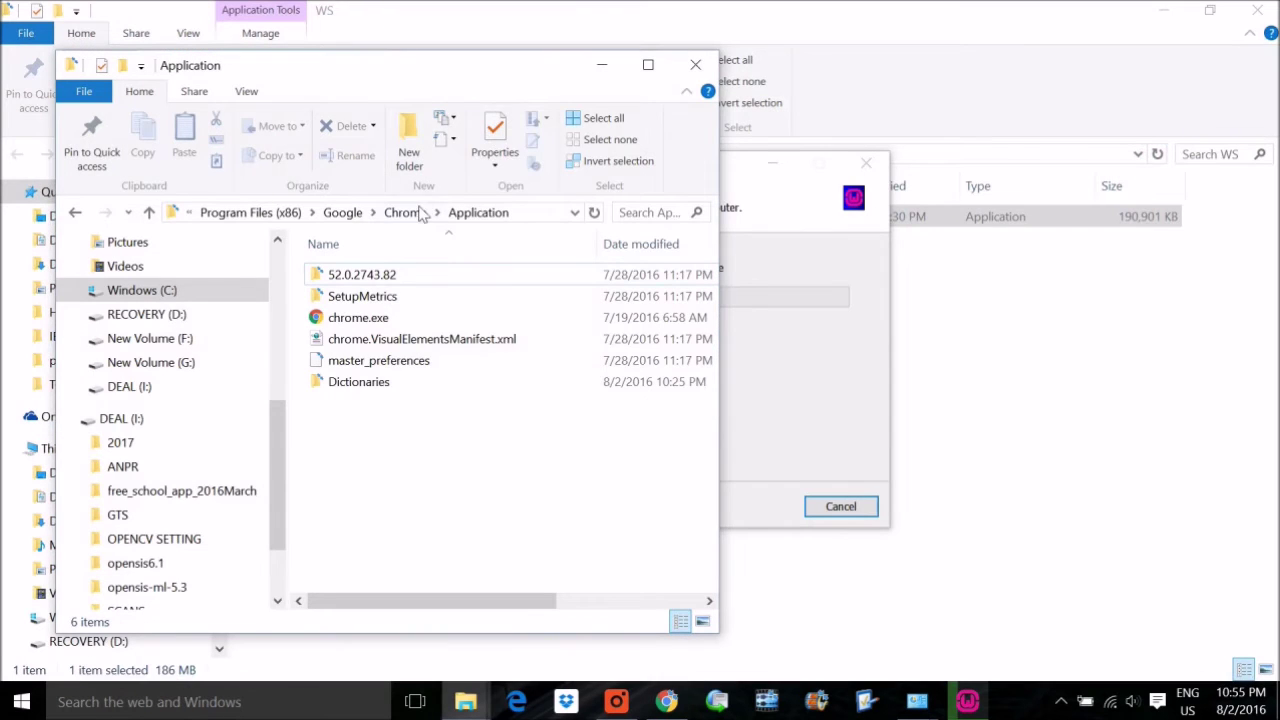
double_click(486, 92)
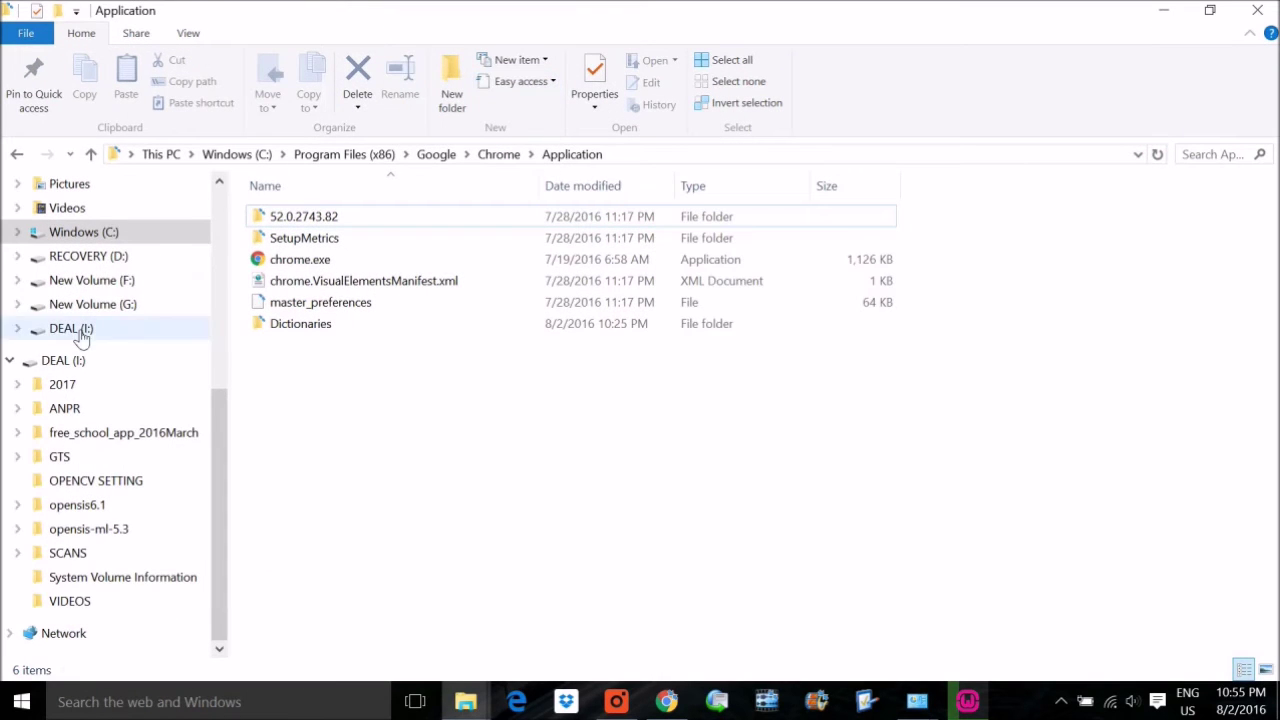
click(100, 232)
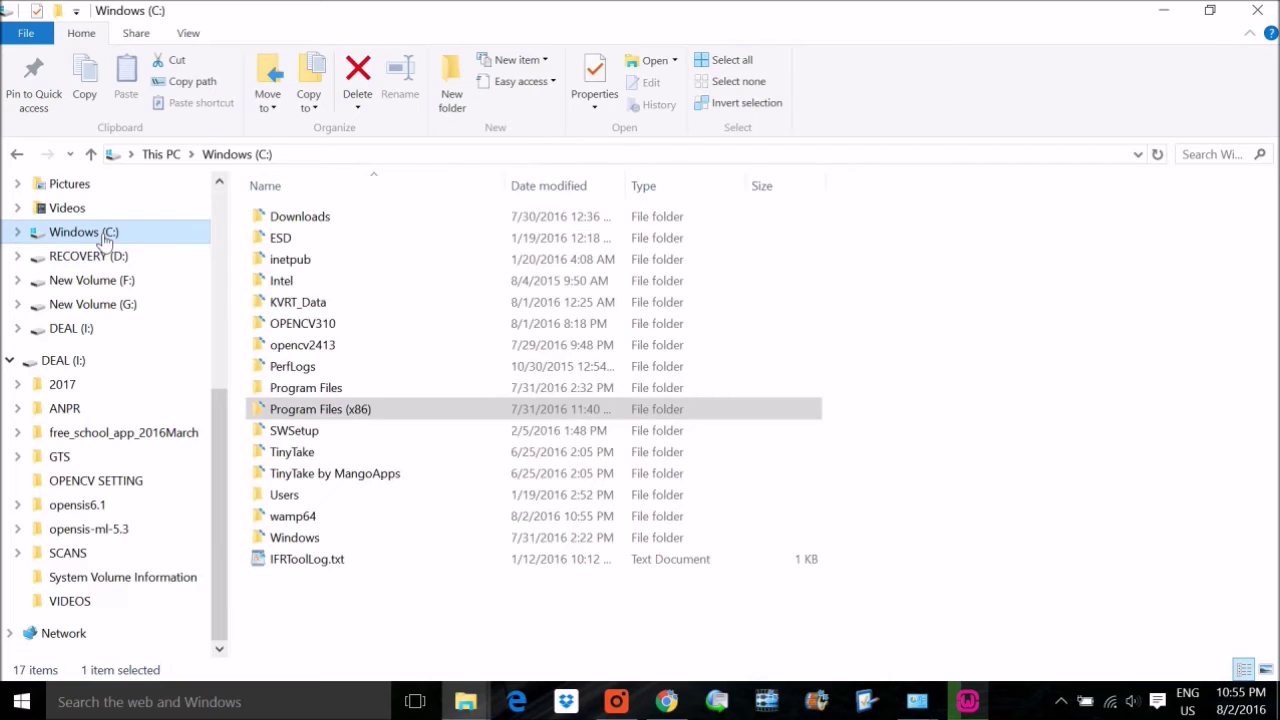
double_click(325, 416)
double_click(302, 394)
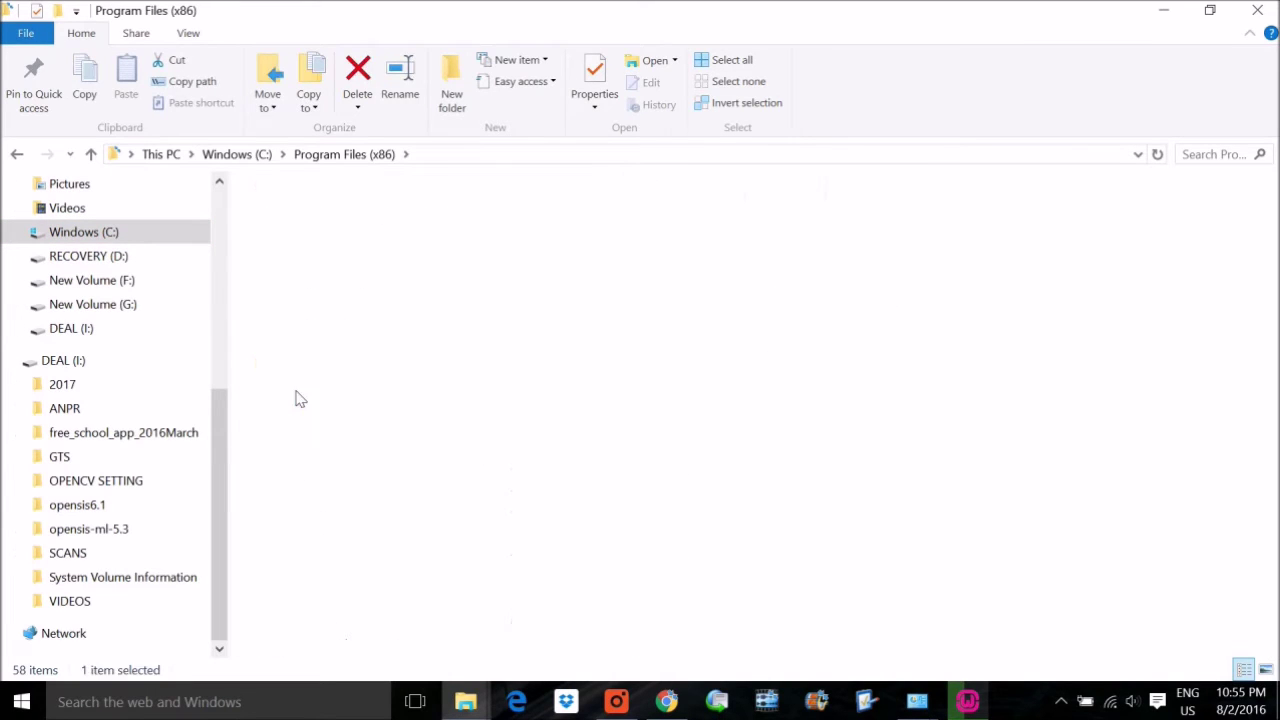
double_click(298, 220)
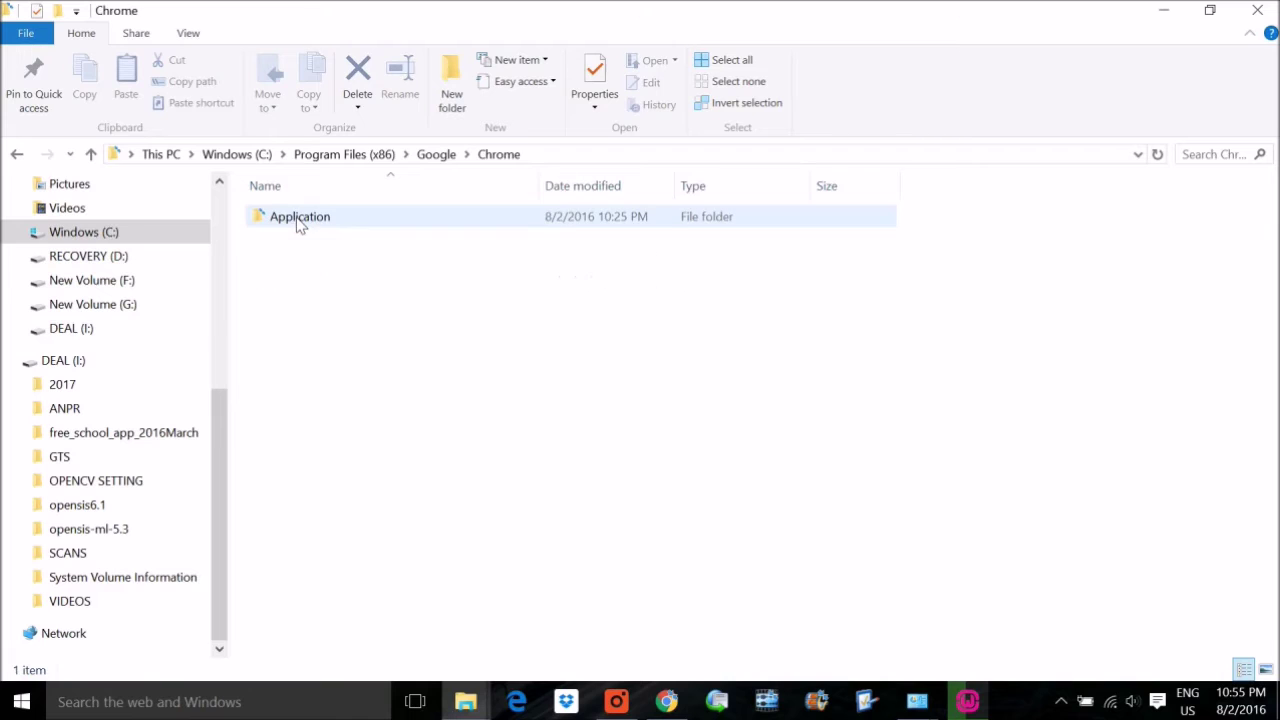
double_click(302, 220)
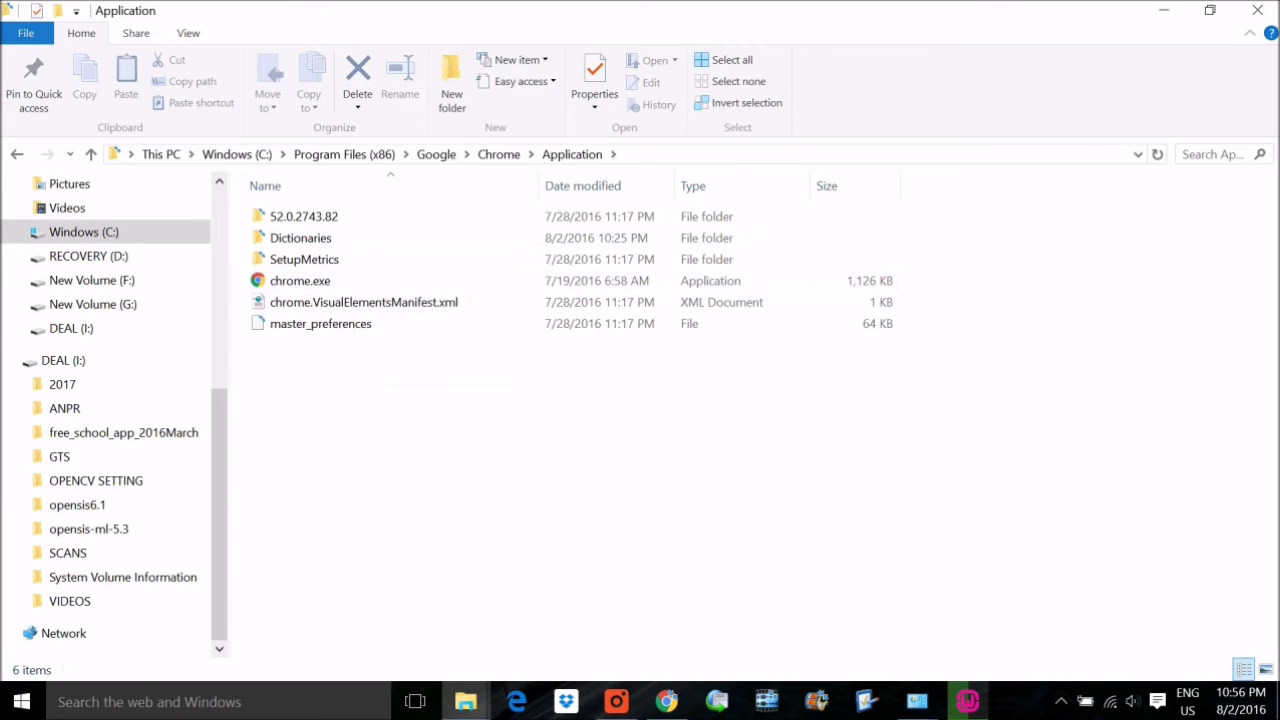
key(super+Down)
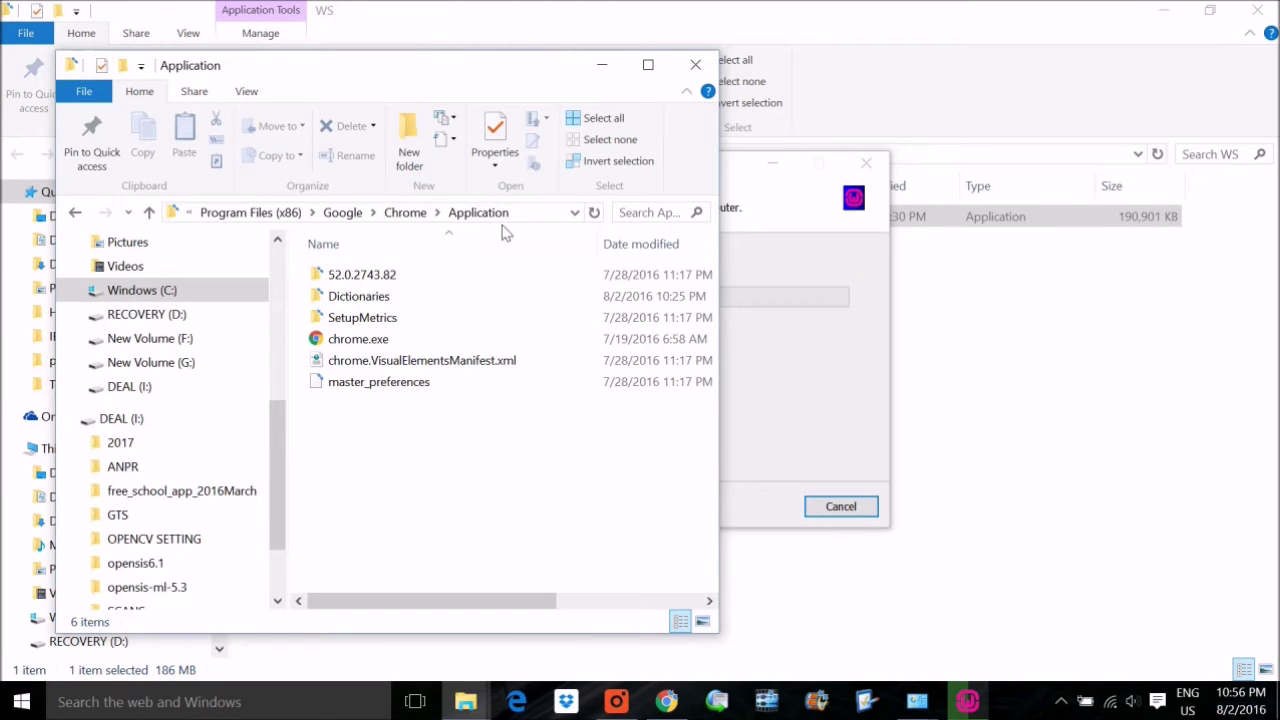
Browse drive C: to Program Files (x86)\Notepad++ to locate notepad++.exe.
click(465, 704)
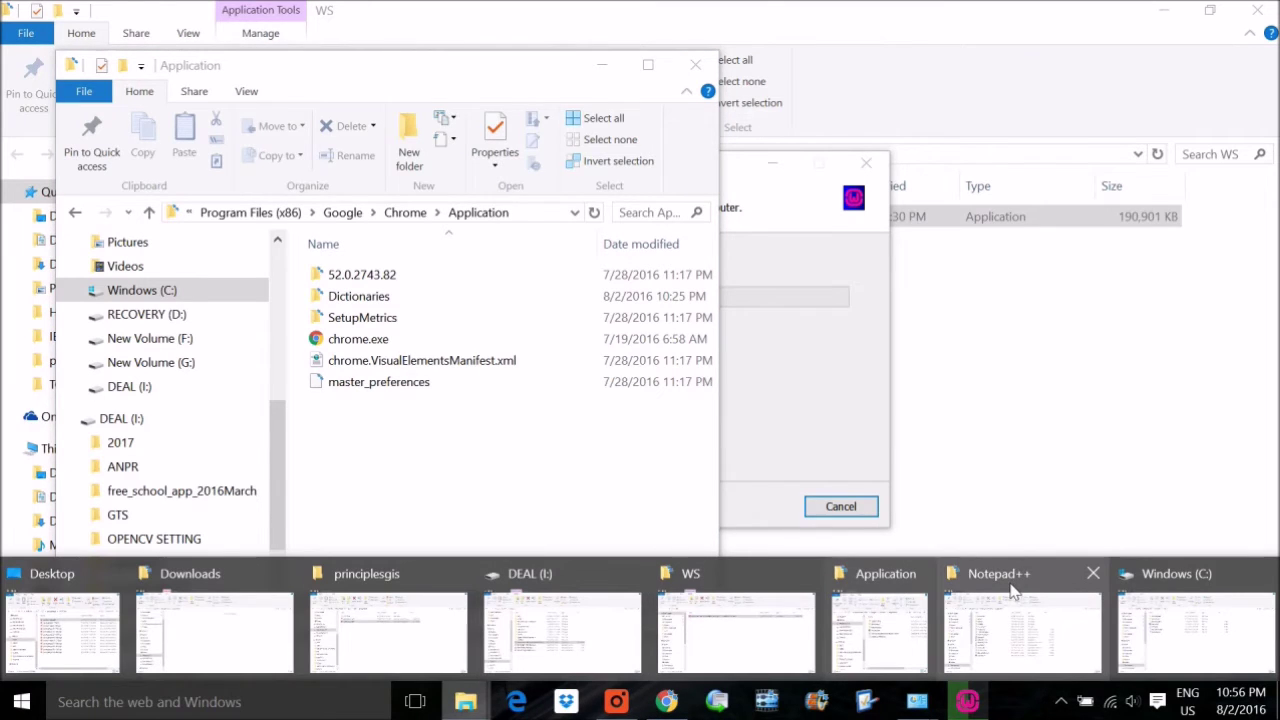
click(1012, 590)
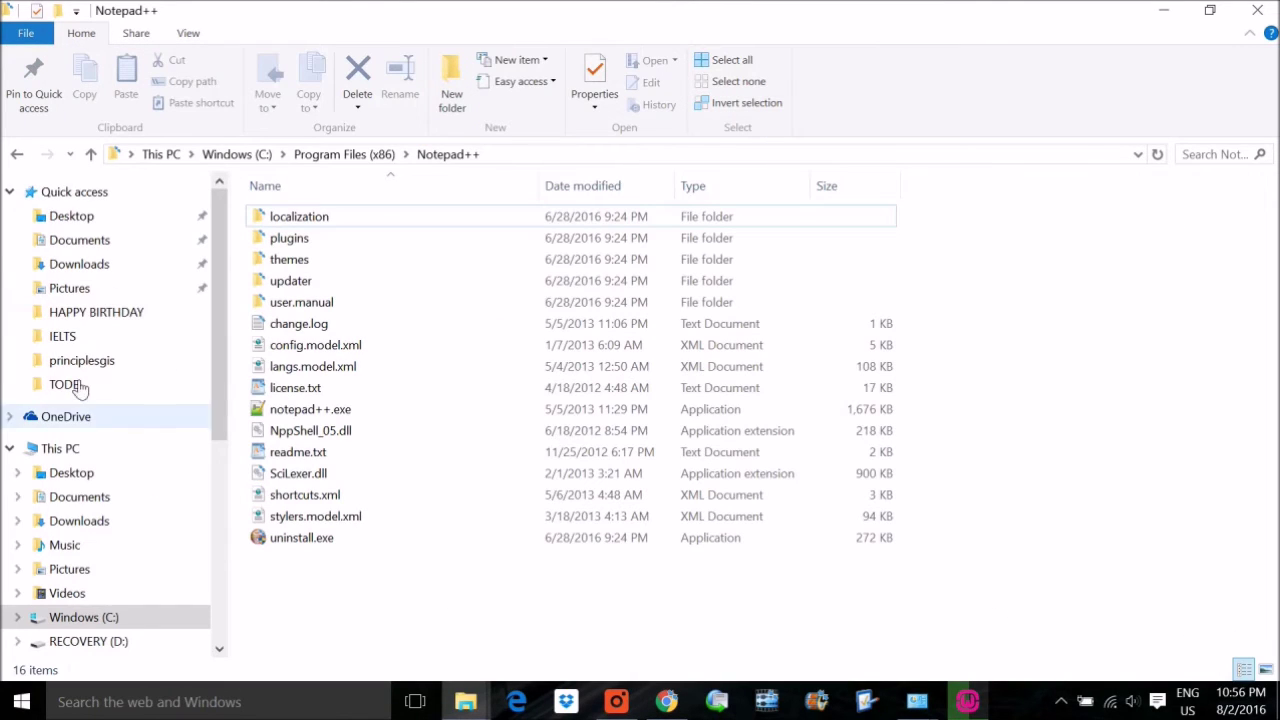
click(97, 614)
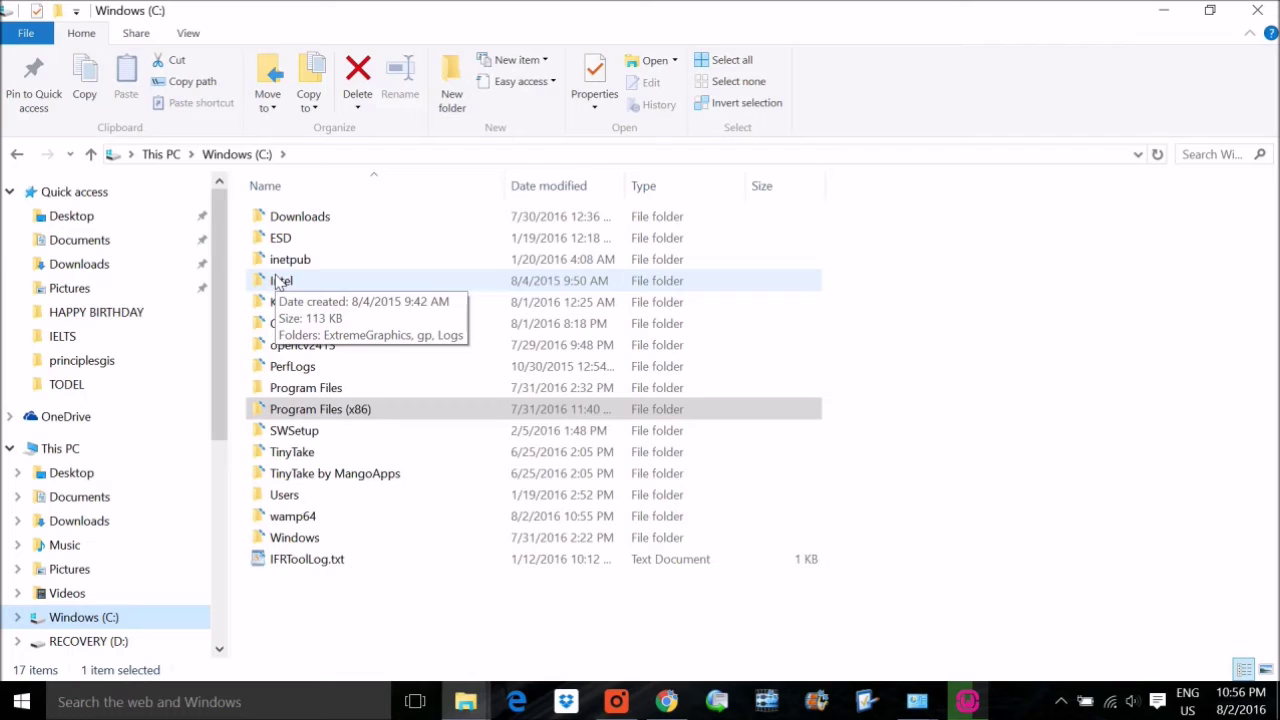
double_click(350, 410)
scroll(420, 358, down, 4)
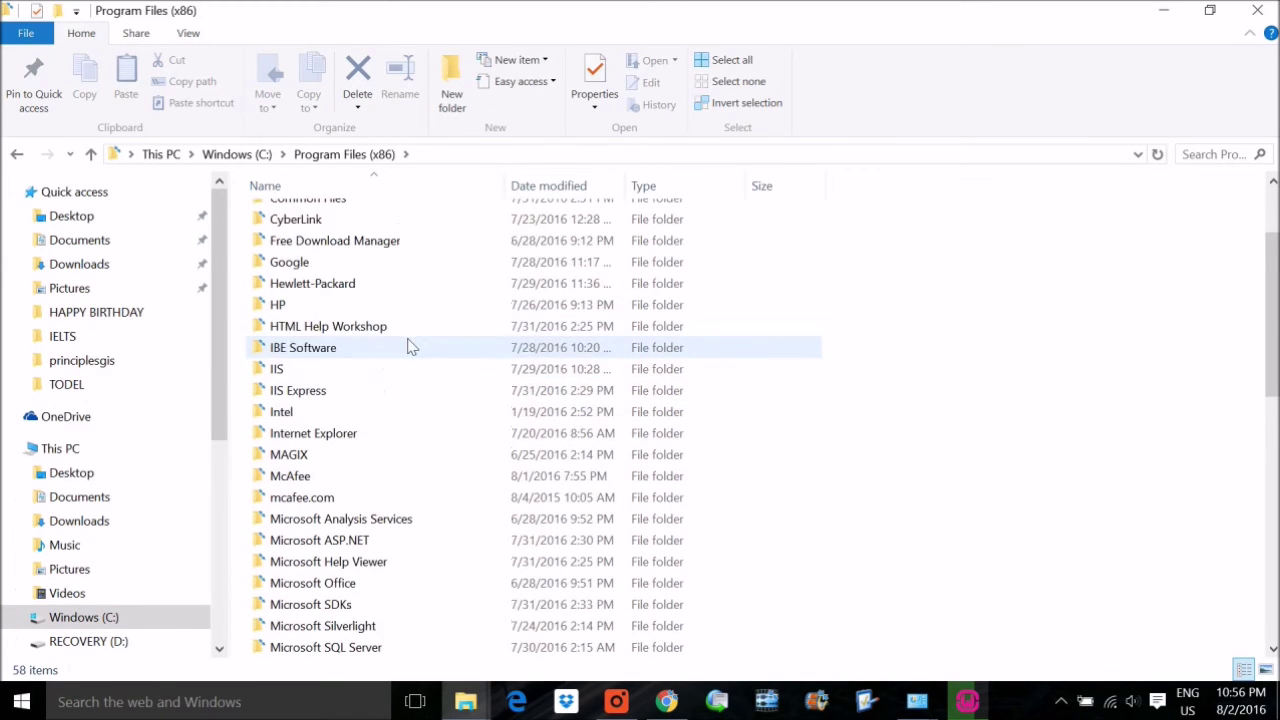
scroll(421, 345, down, 1)
scroll(448, 322, up, 2)
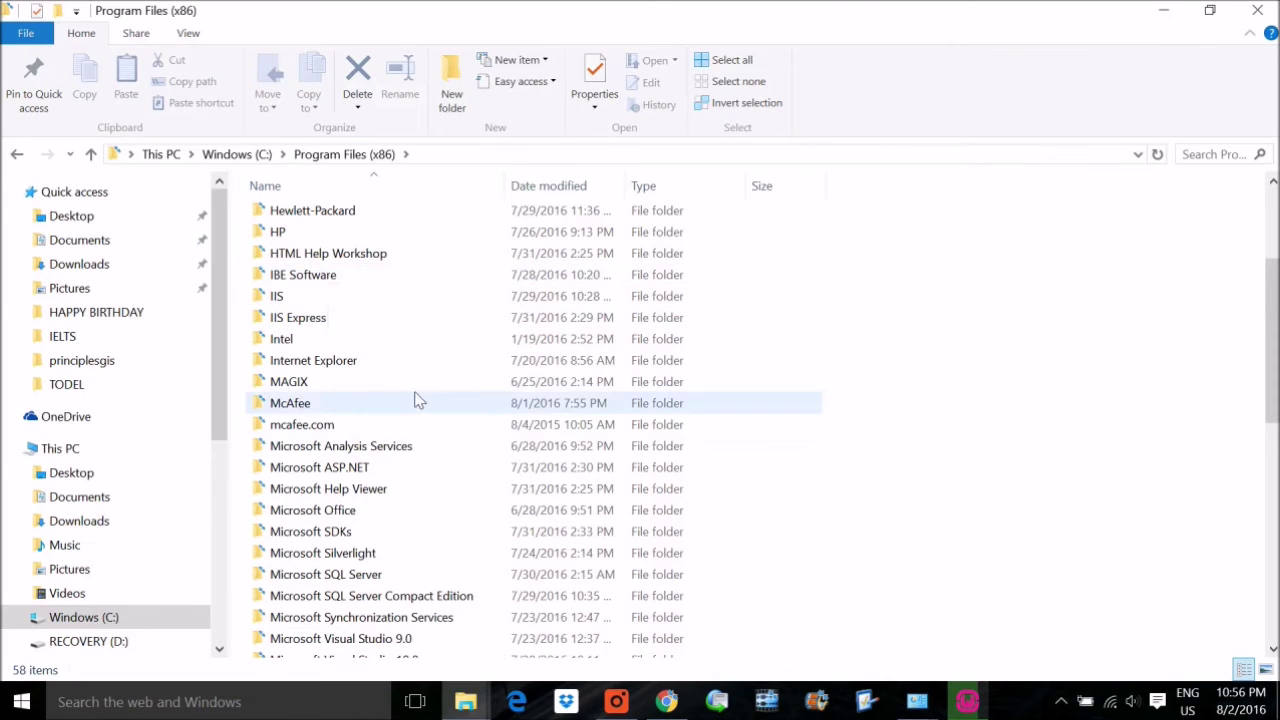
scroll(411, 385, down, 1)
scroll(402, 365, up, 3)
scroll(285, 333, down, 10)
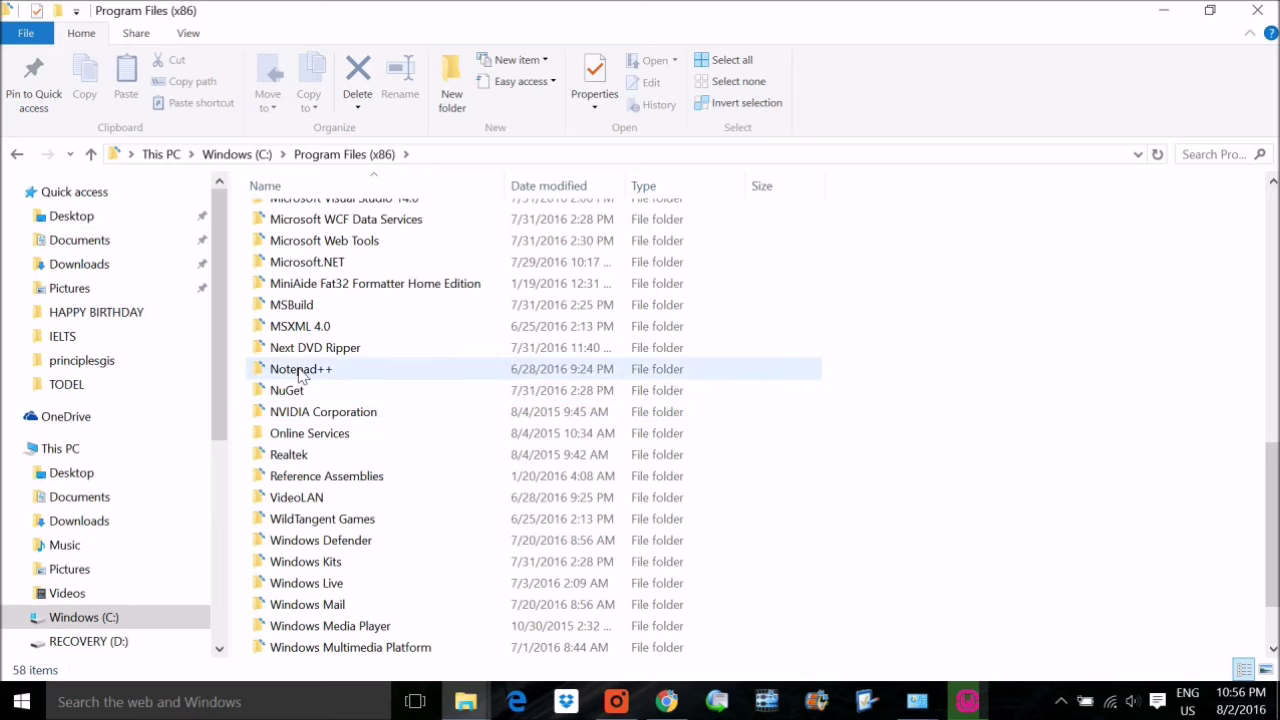
double_click(303, 375)
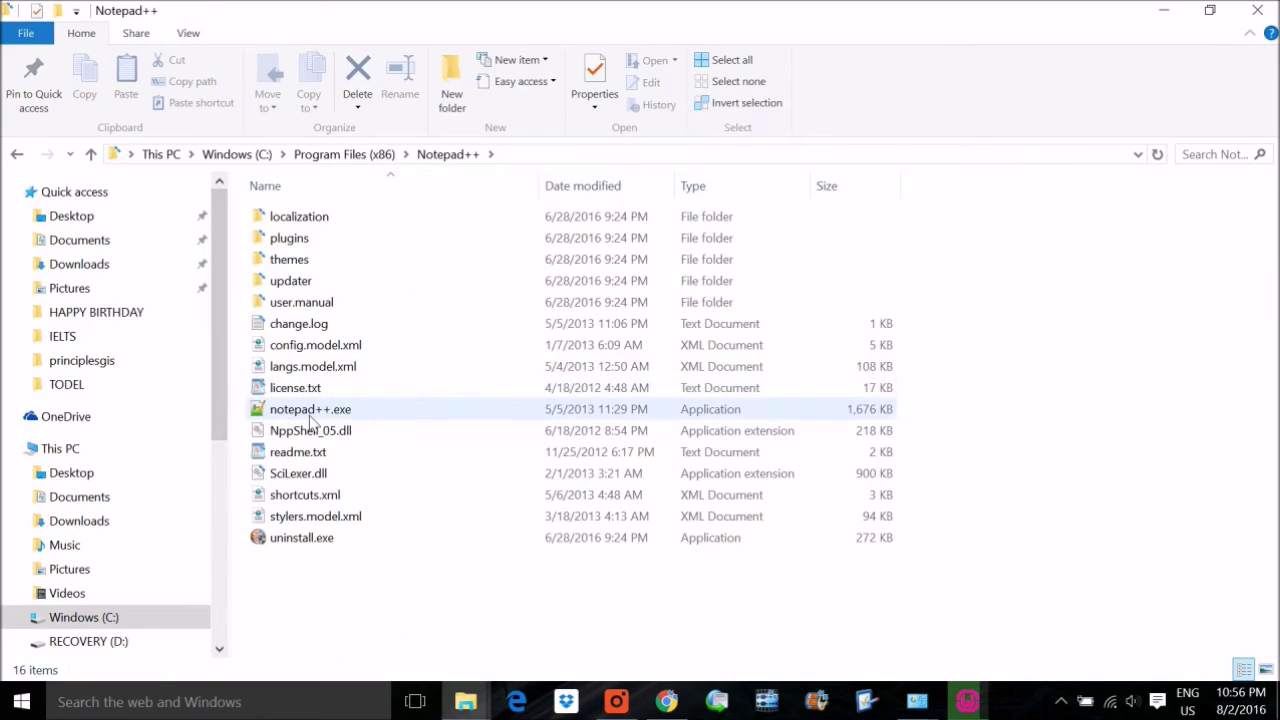
Arrange the Chrome Application folder window and the Notepad++ folder window side by side.
drag(686, 23, 926, 52)
drag(320, 83, 276, 79)
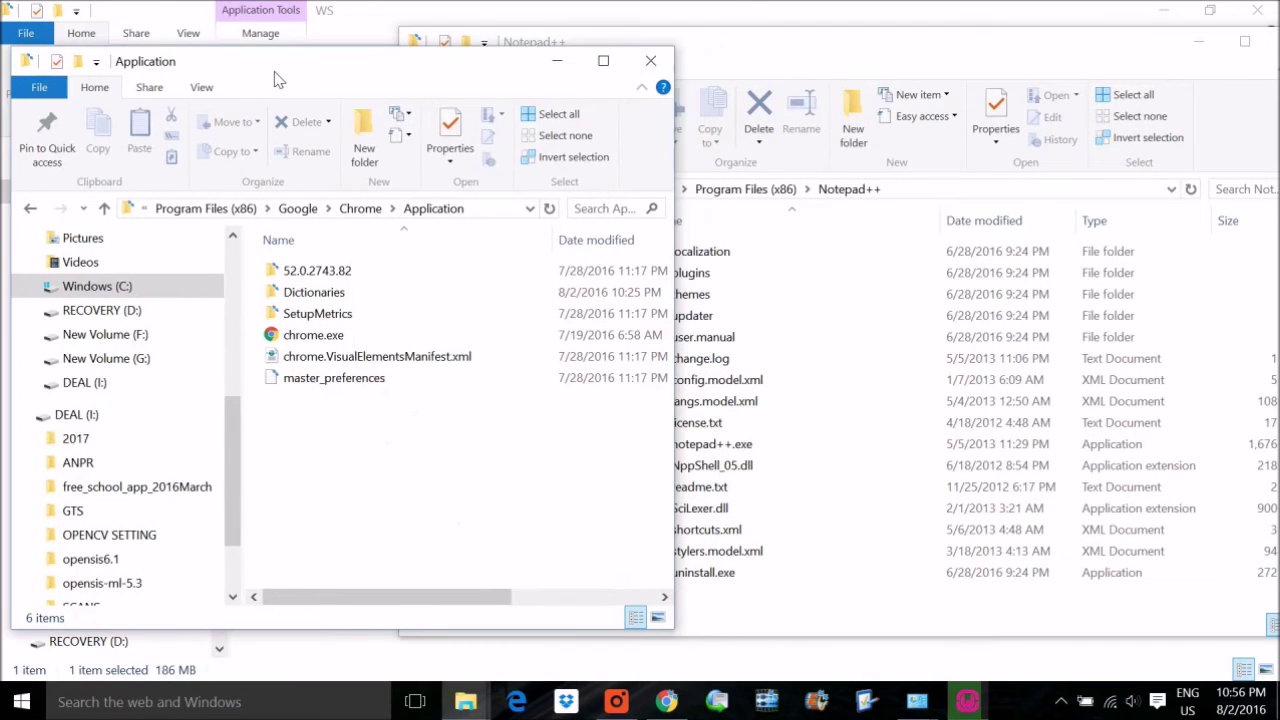
click(798, 64)
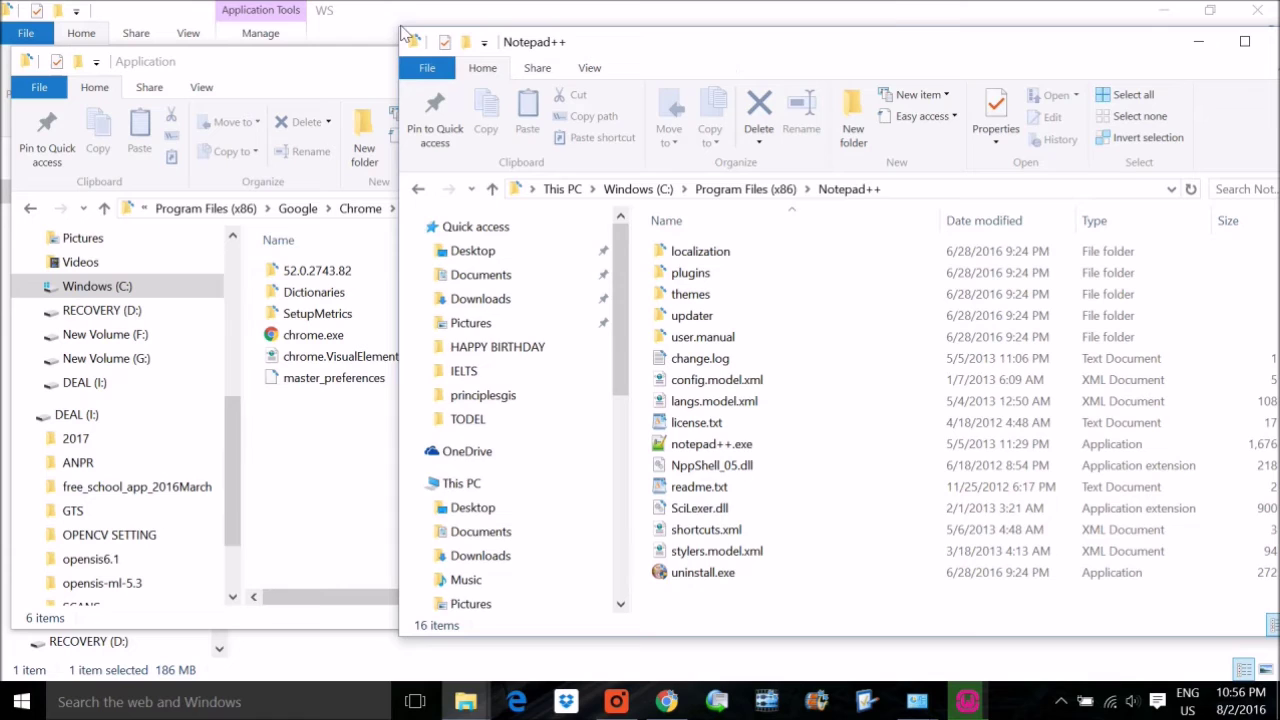
drag(410, 37, 628, 50)
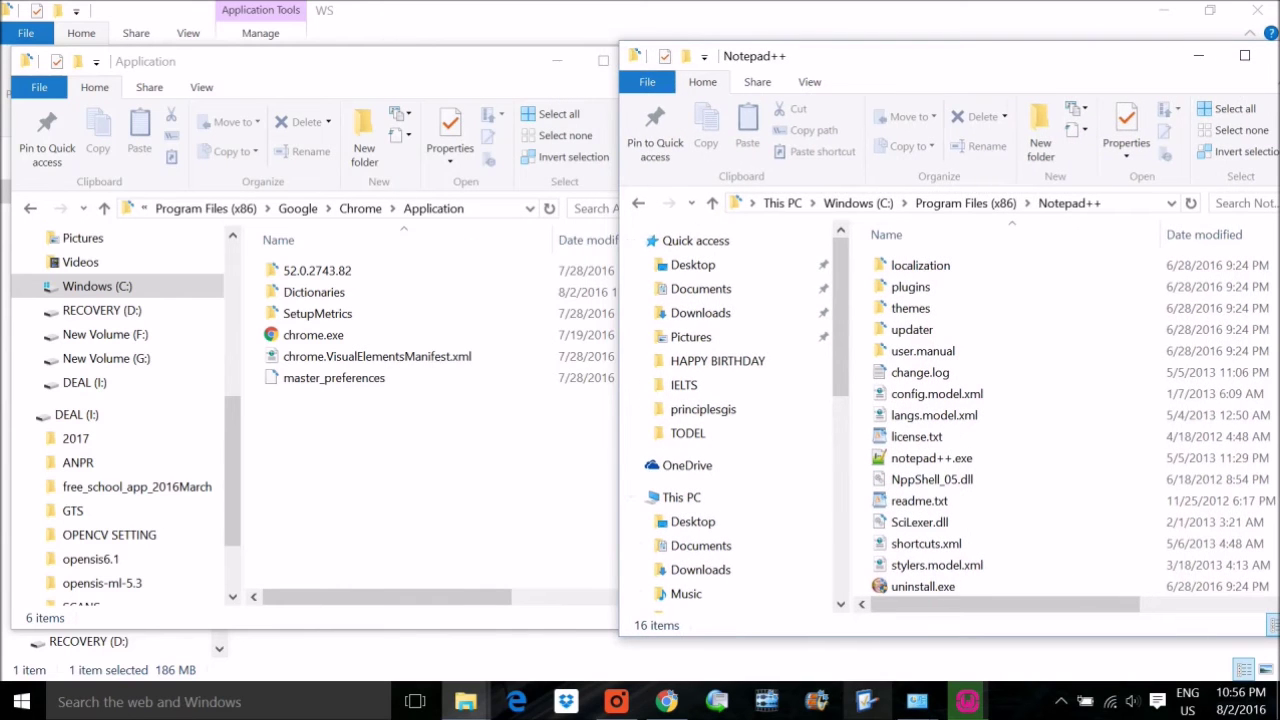
In the Wampserver setup, choose chrome.exe from C:\Program Files (x86)\Google\Chrome\Application as the default browser, reusing the path from the open folder window.
click(967, 700)
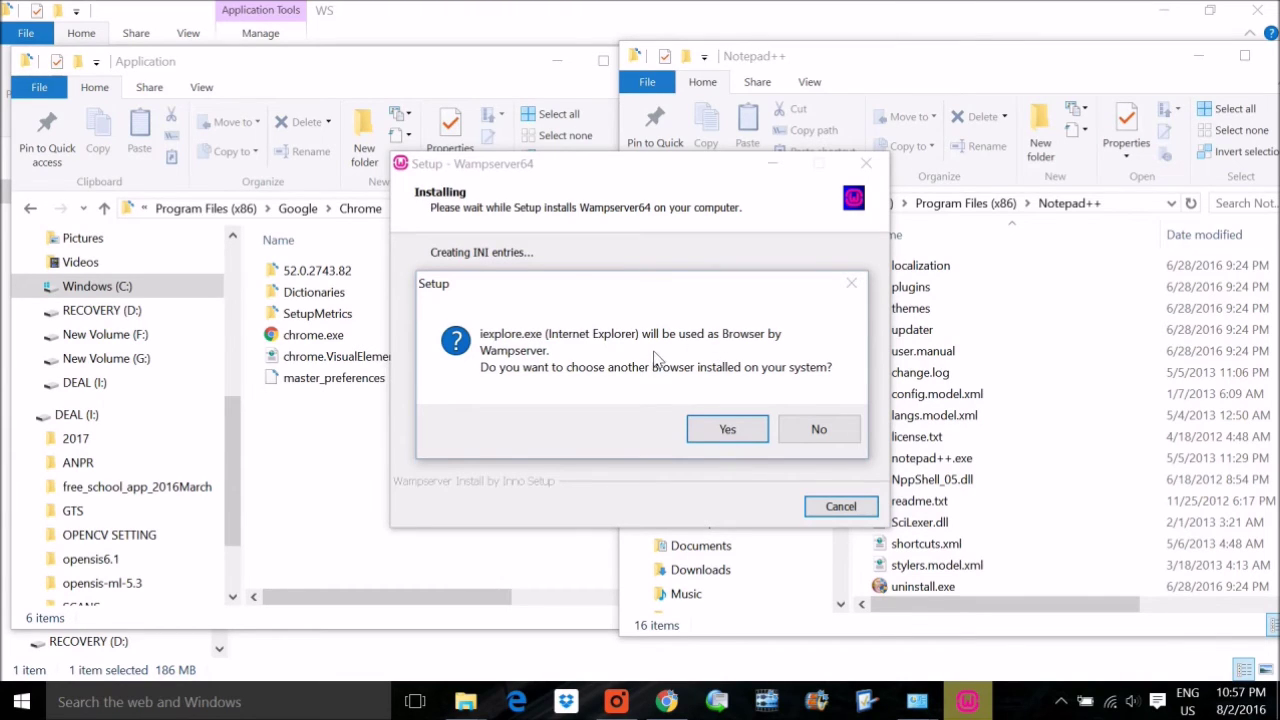
click(727, 429)
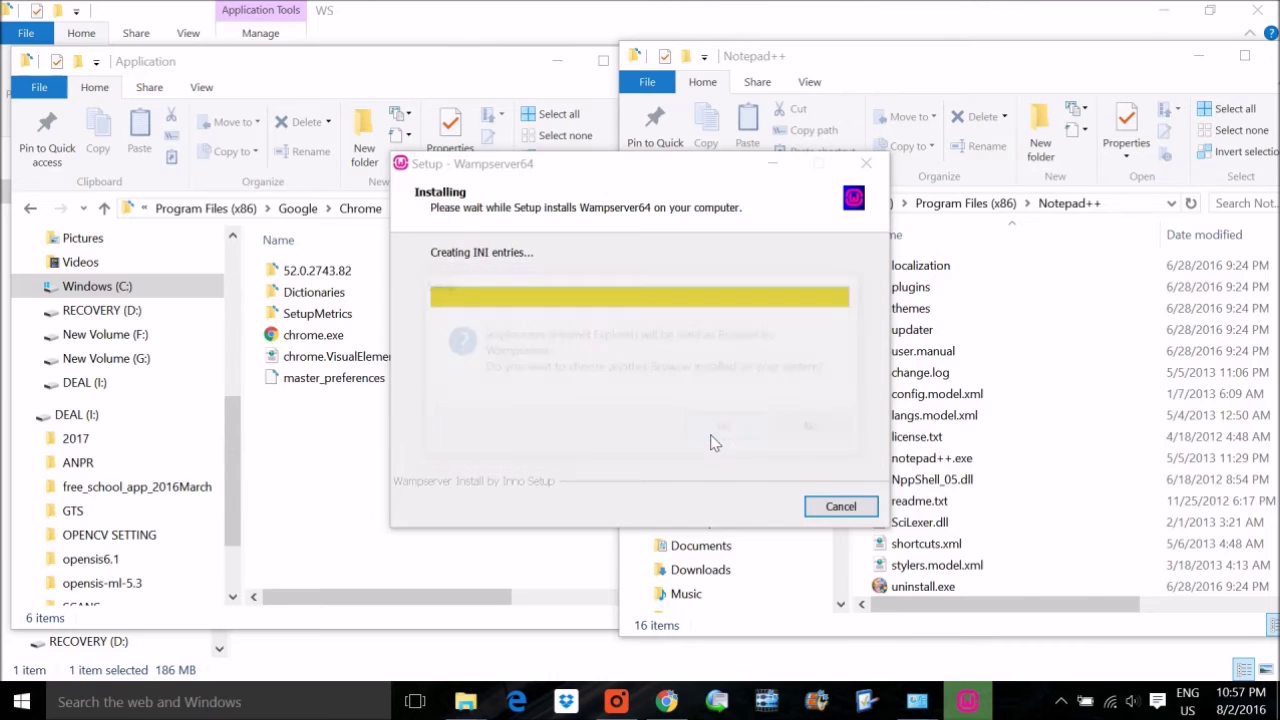
click(333, 458)
click(486, 208)
key(ctrl+c)
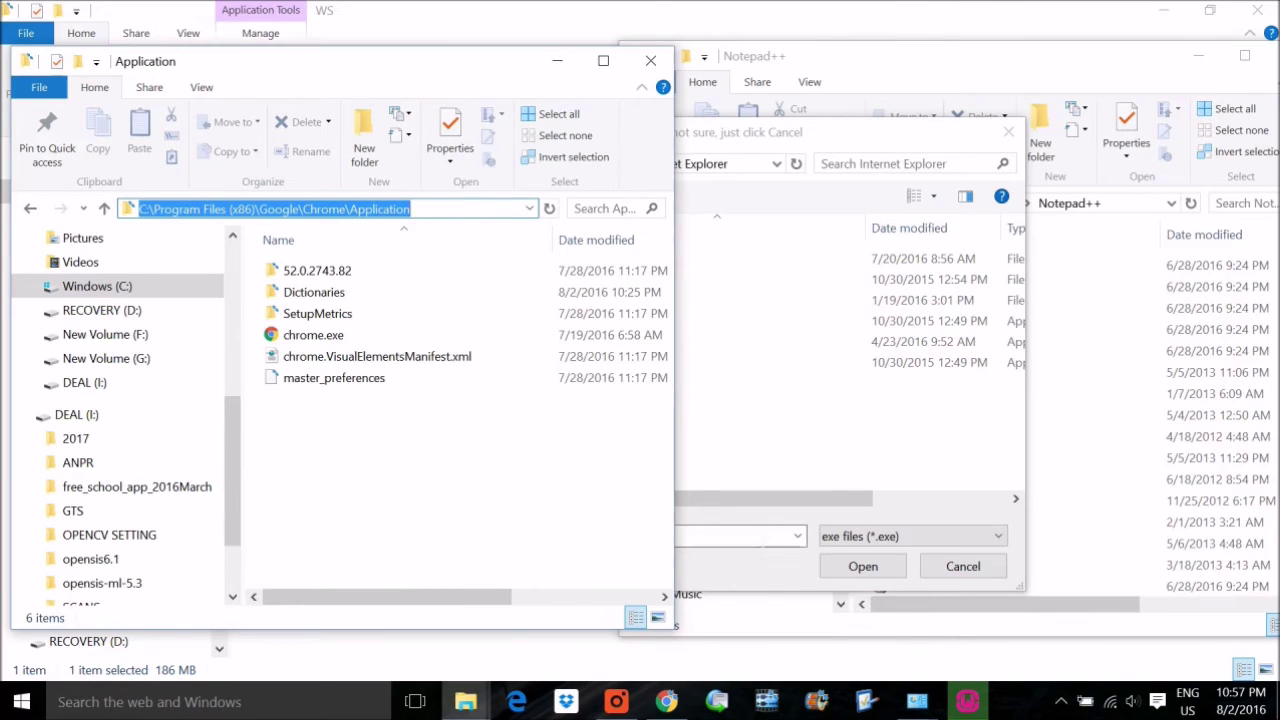
click(770, 538)
key(ctrl+a)
key(ctrl+v)
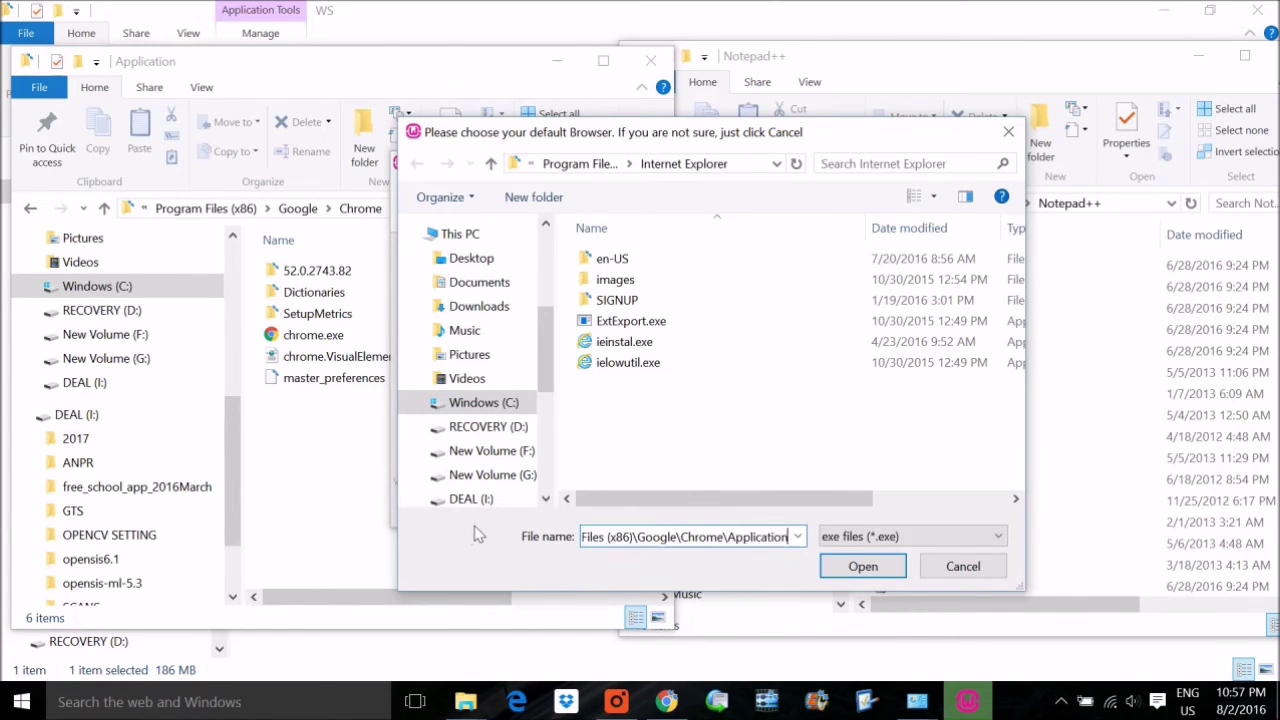
key(Return)
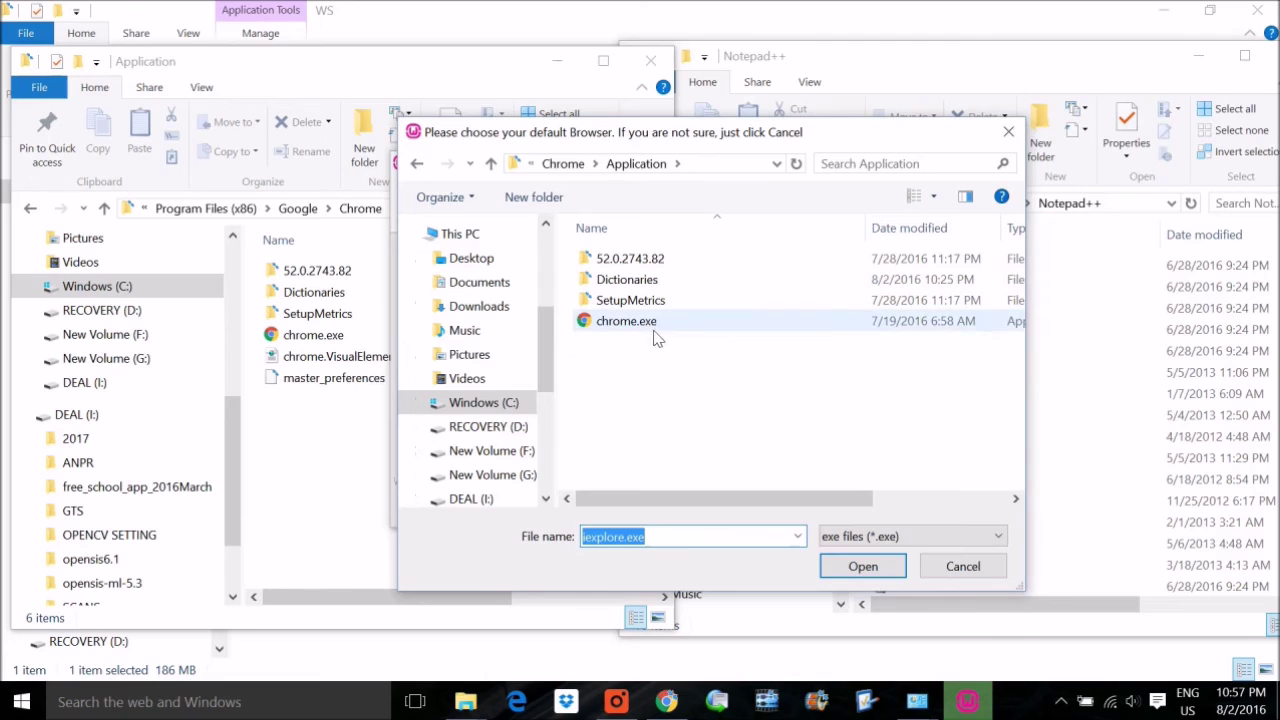
click(655, 322)
click(863, 567)
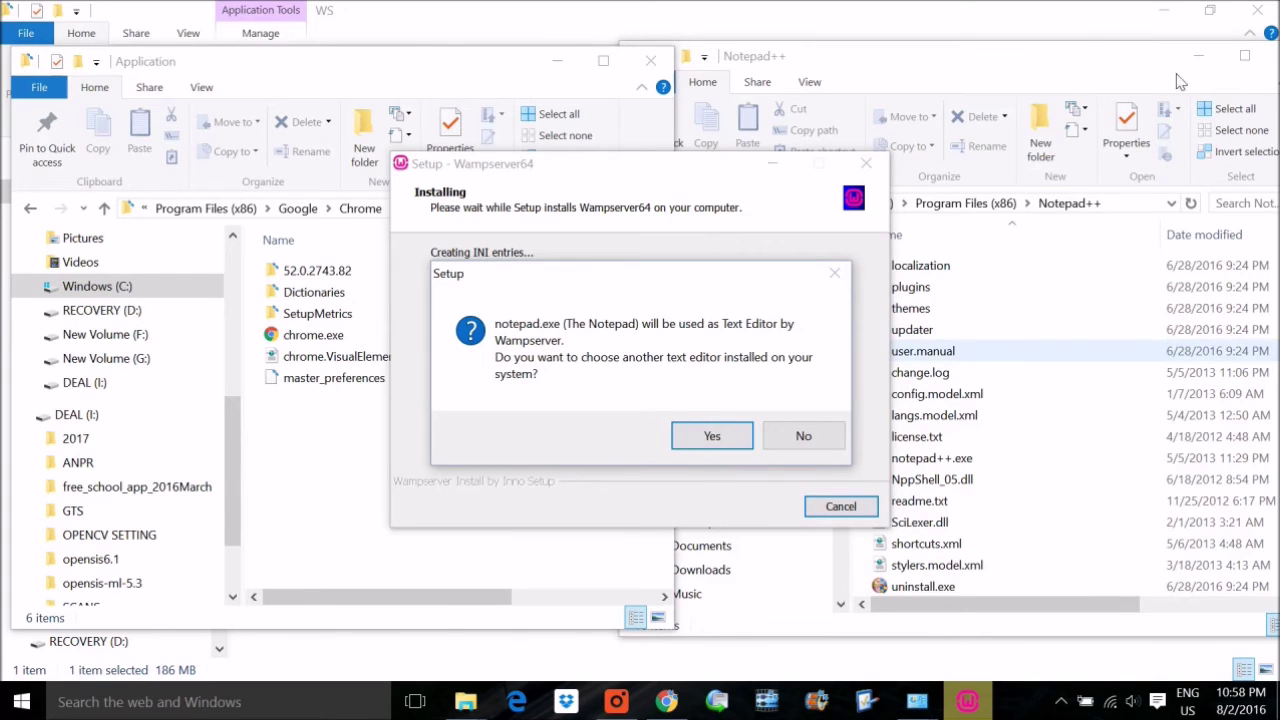
Choose notepad++.exe from C:\Program Files (x86)\Notepad++ as Wampserver's text editor, copying the path from the open folder window.
click(1040, 70)
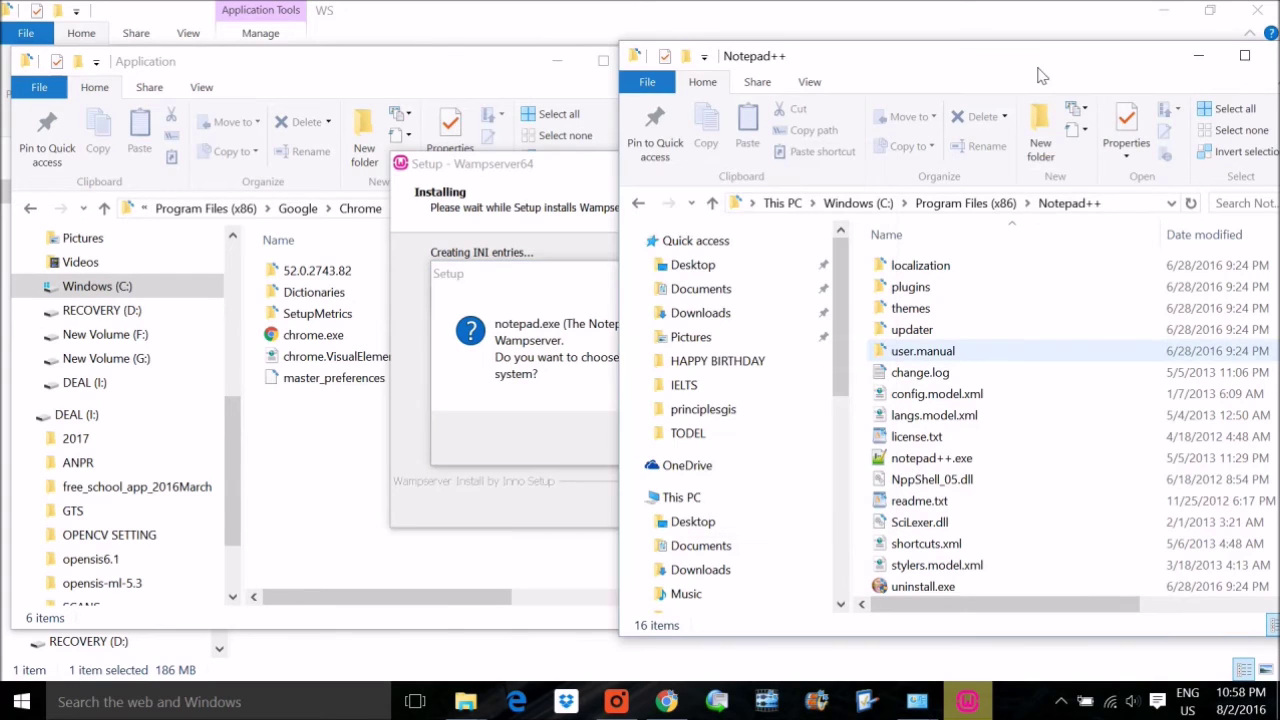
click(1127, 205)
key(ctrl+c)
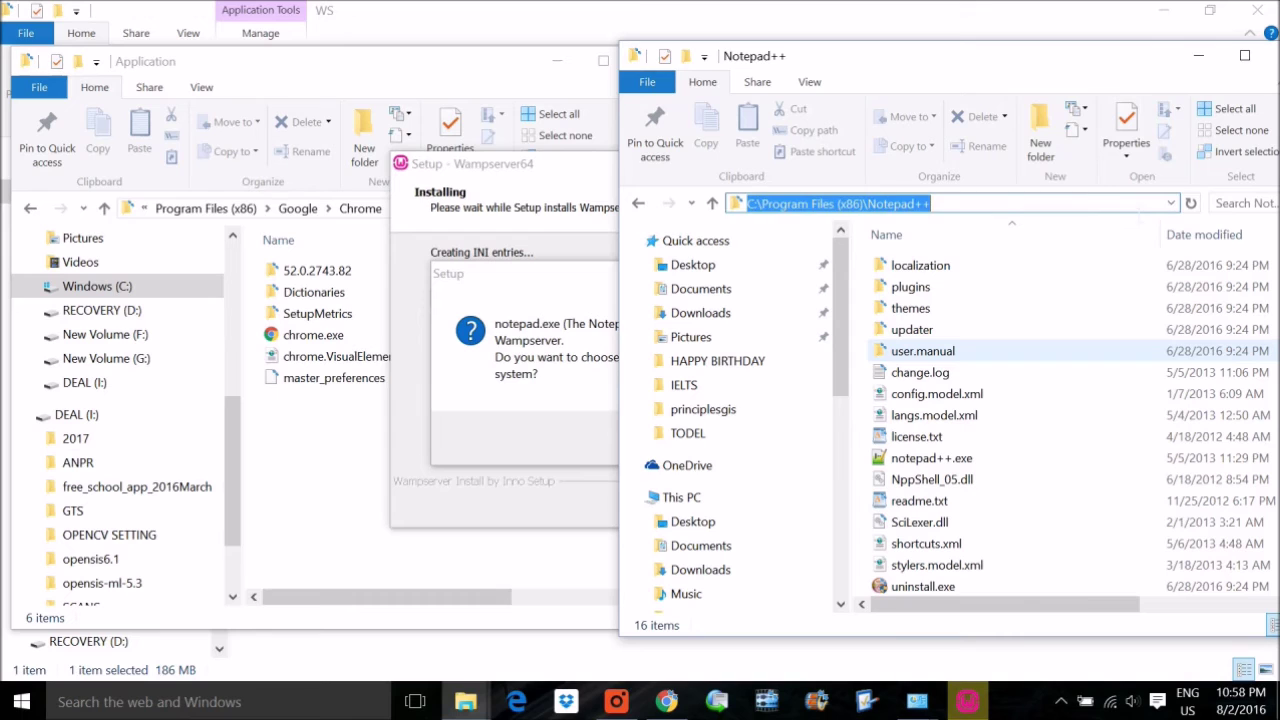
click(508, 378)
click(712, 436)
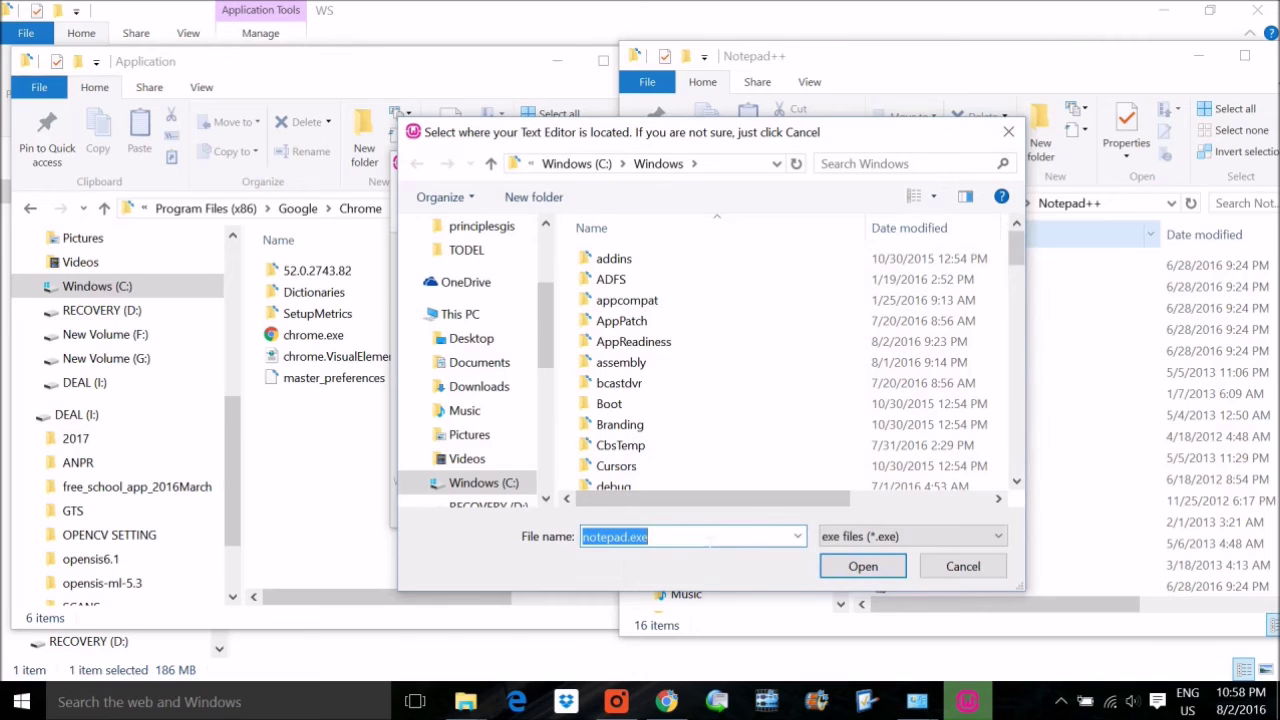
key(ctrl+v)
key(Return)
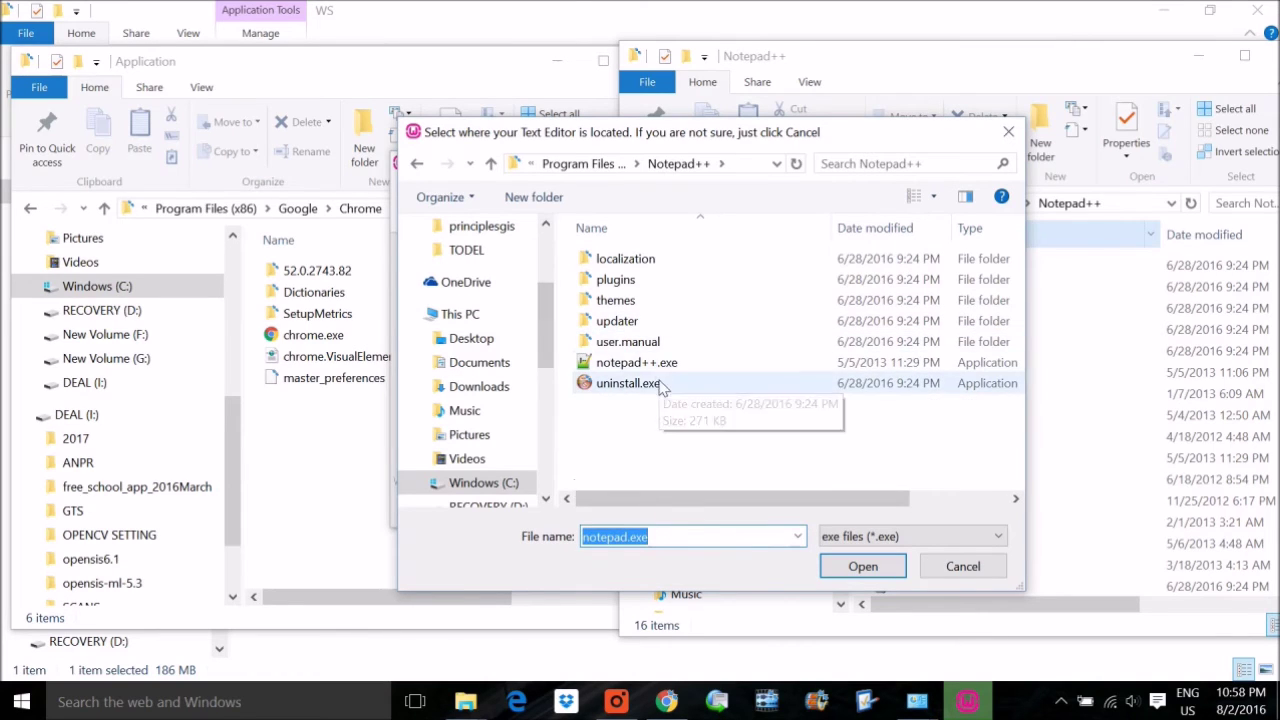
click(630, 364)
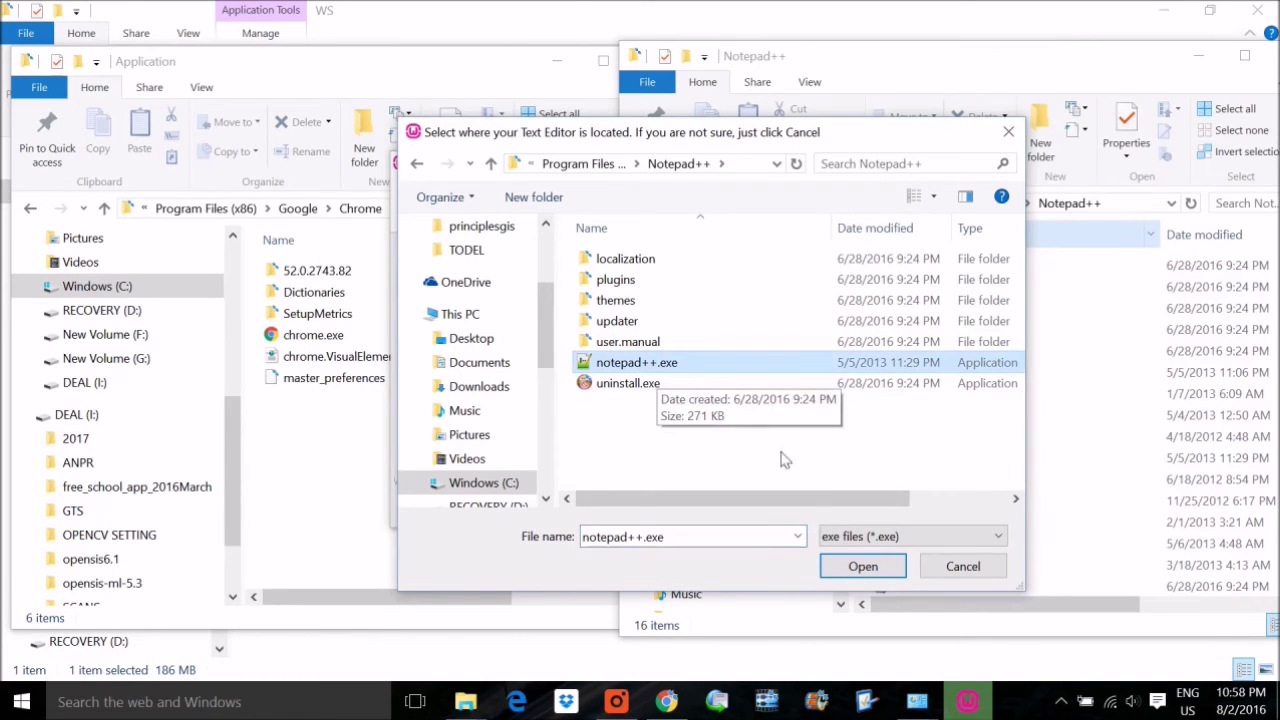
click(862, 566)
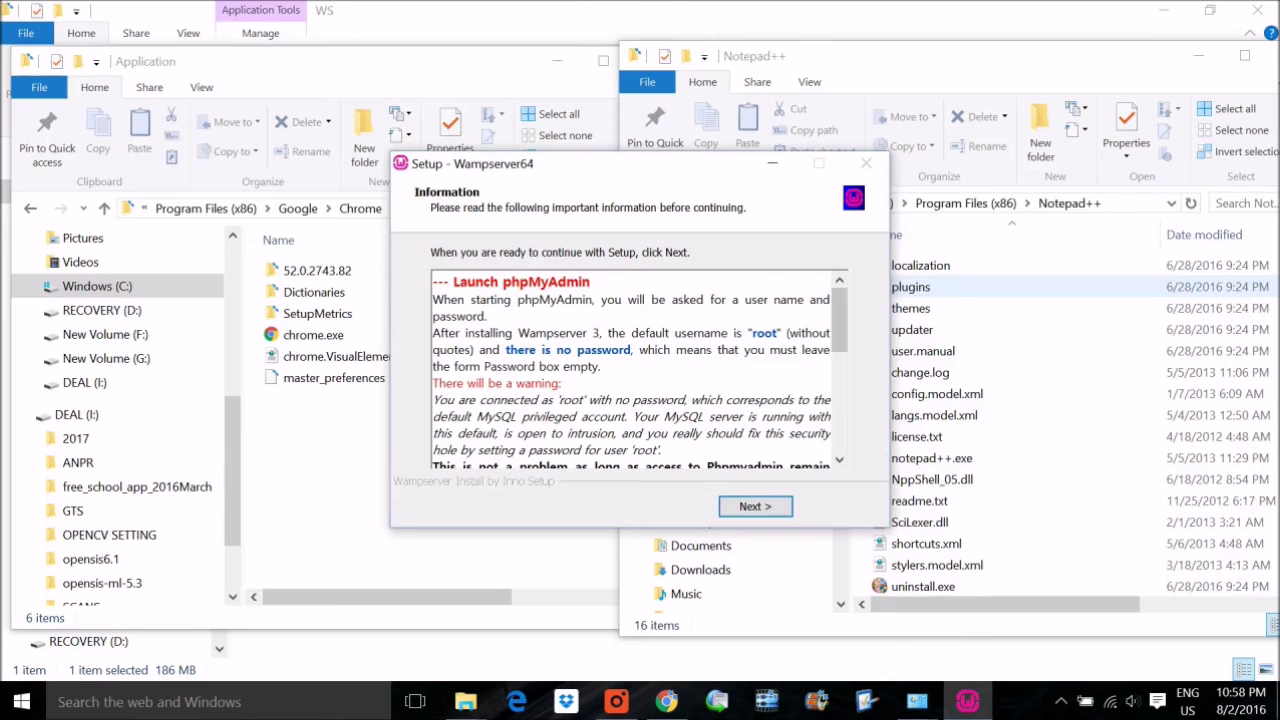
Finish the Wampserver64 setup and launch Wampserver from its desktop shortcut.
click(762, 508)
click(762, 508)
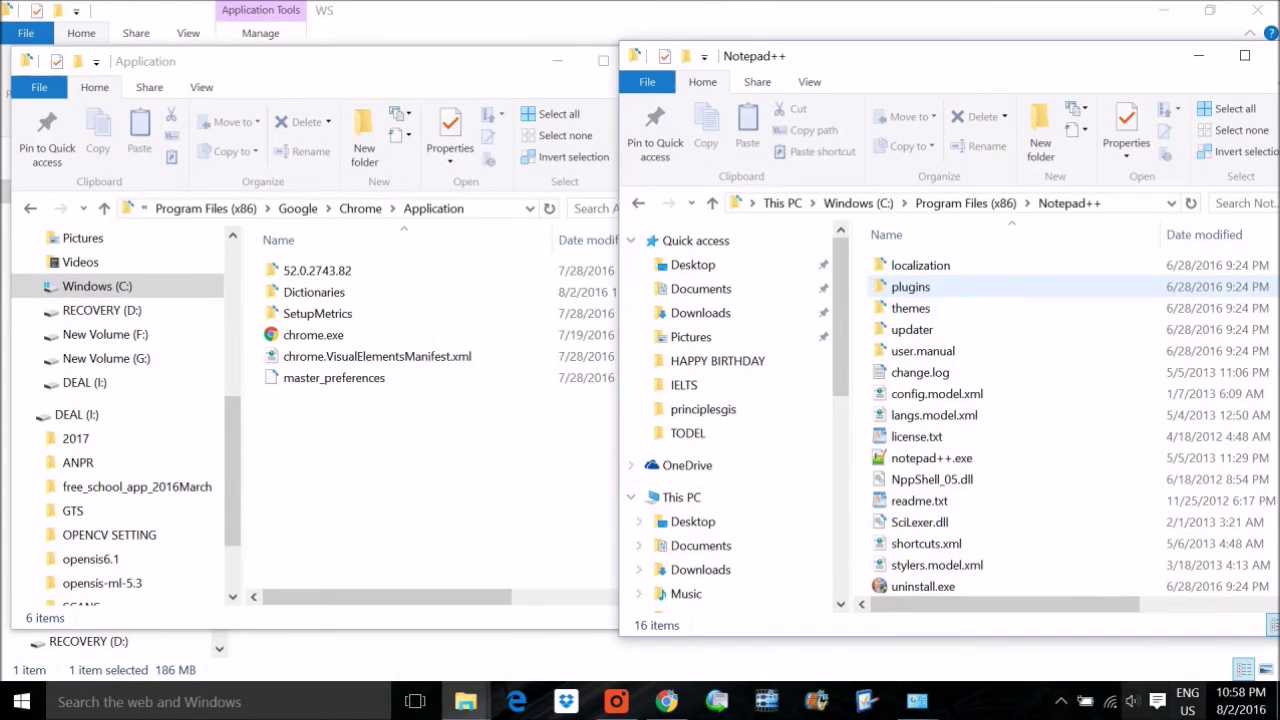
click(1276, 705)
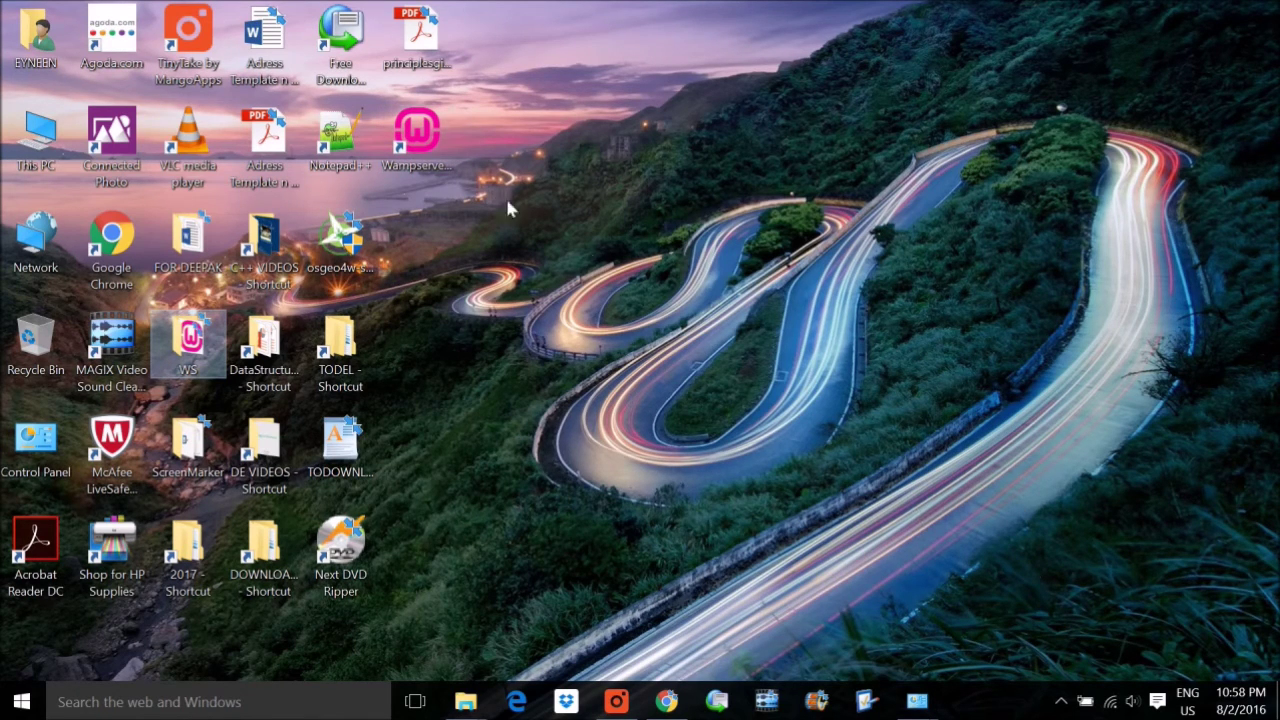
click(416, 135)
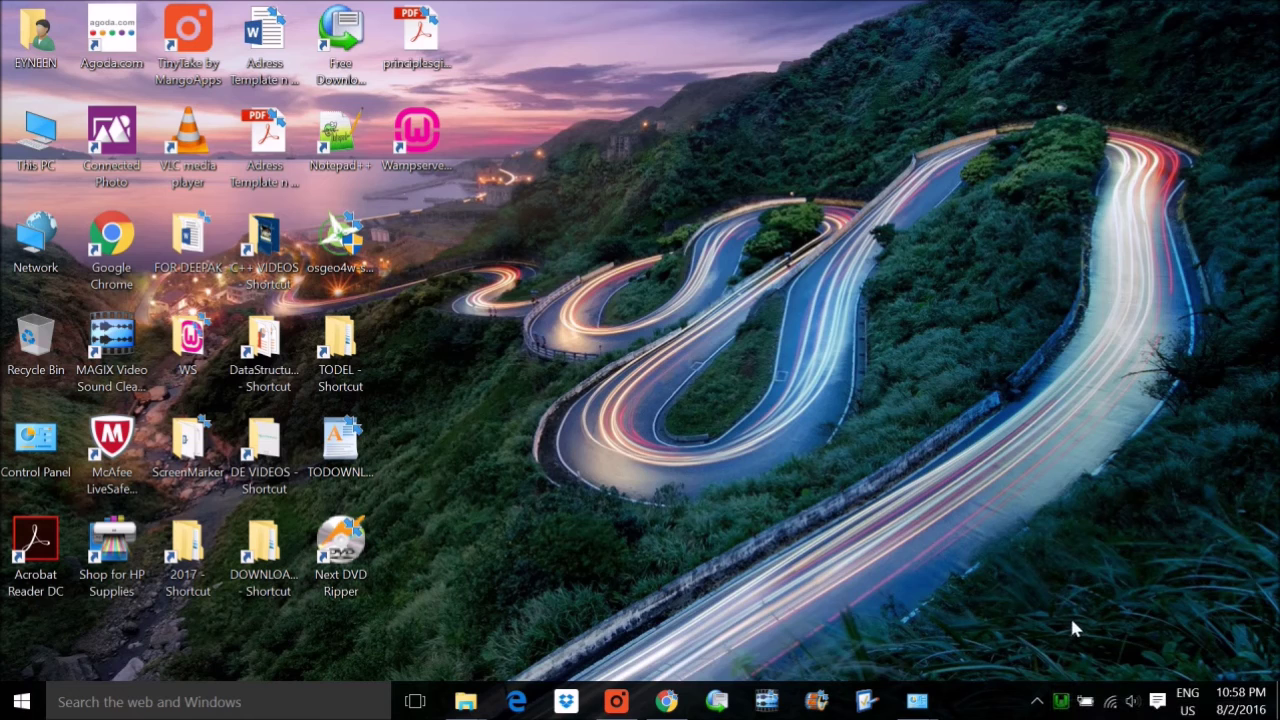
Run Wampserver's Apache test of port 80 and close the results window after checking it.
click(1066, 702)
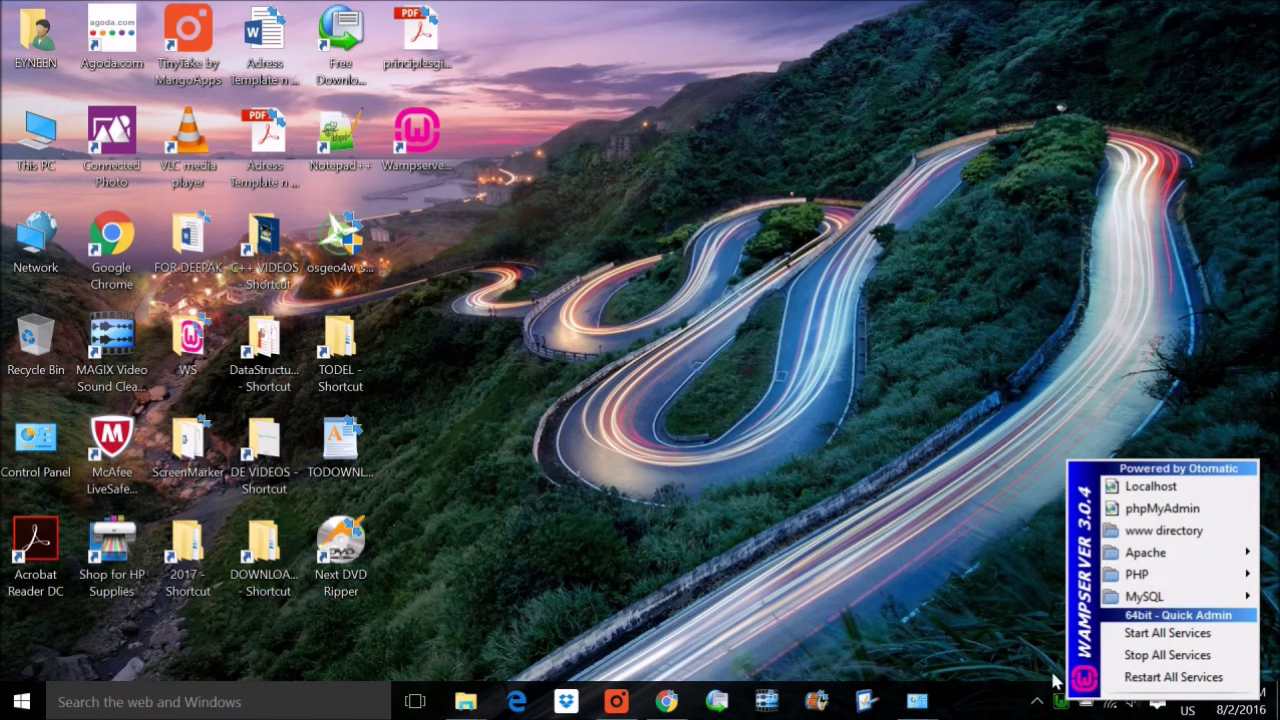
mouse_move(1187, 560)
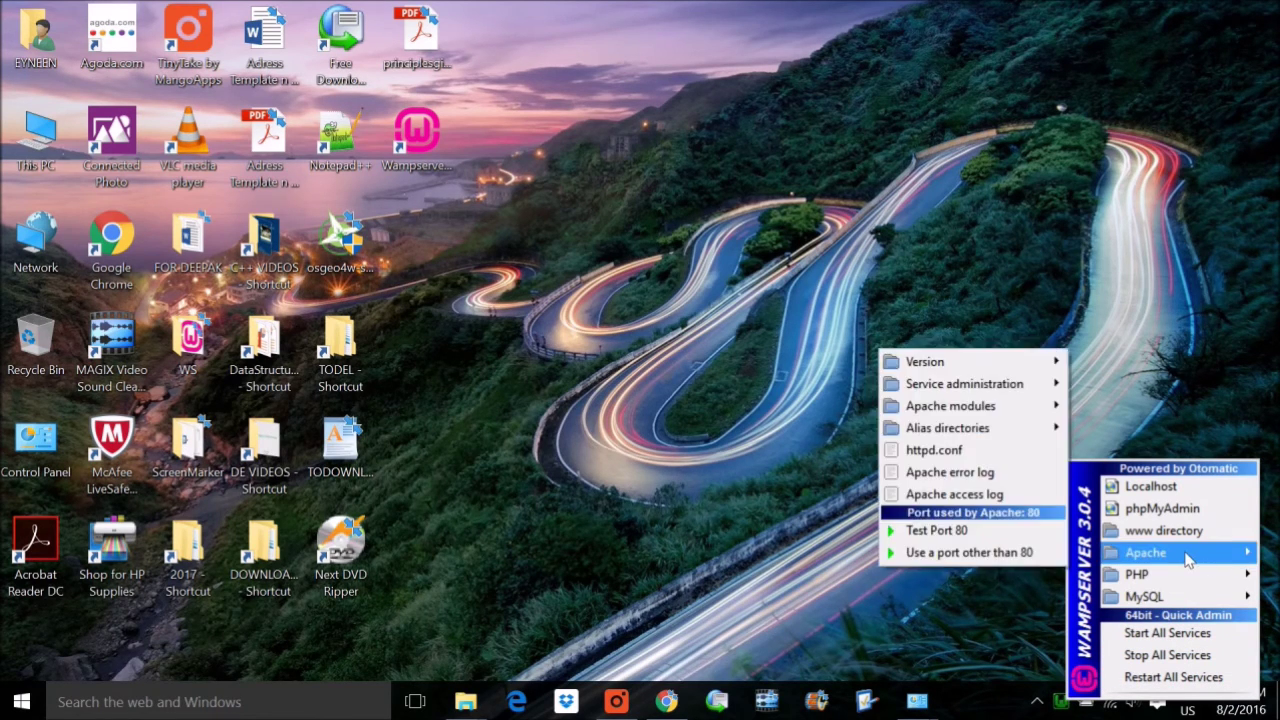
click(958, 538)
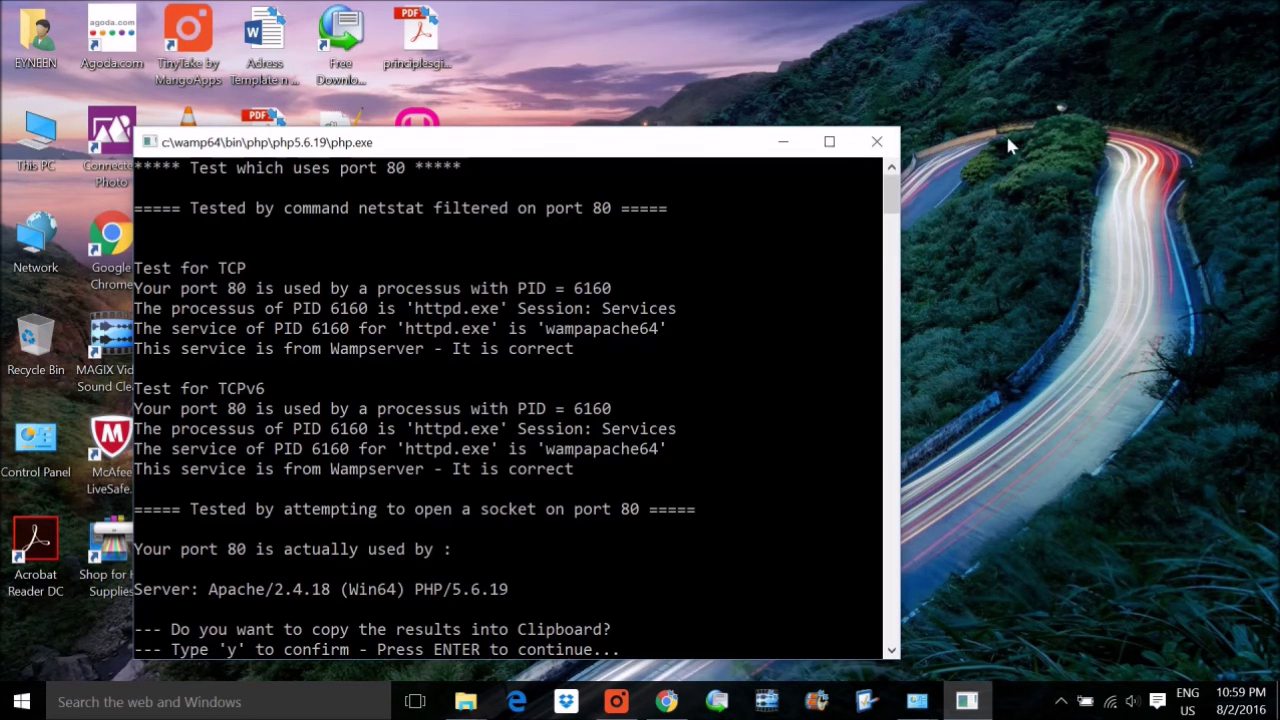
click(877, 145)
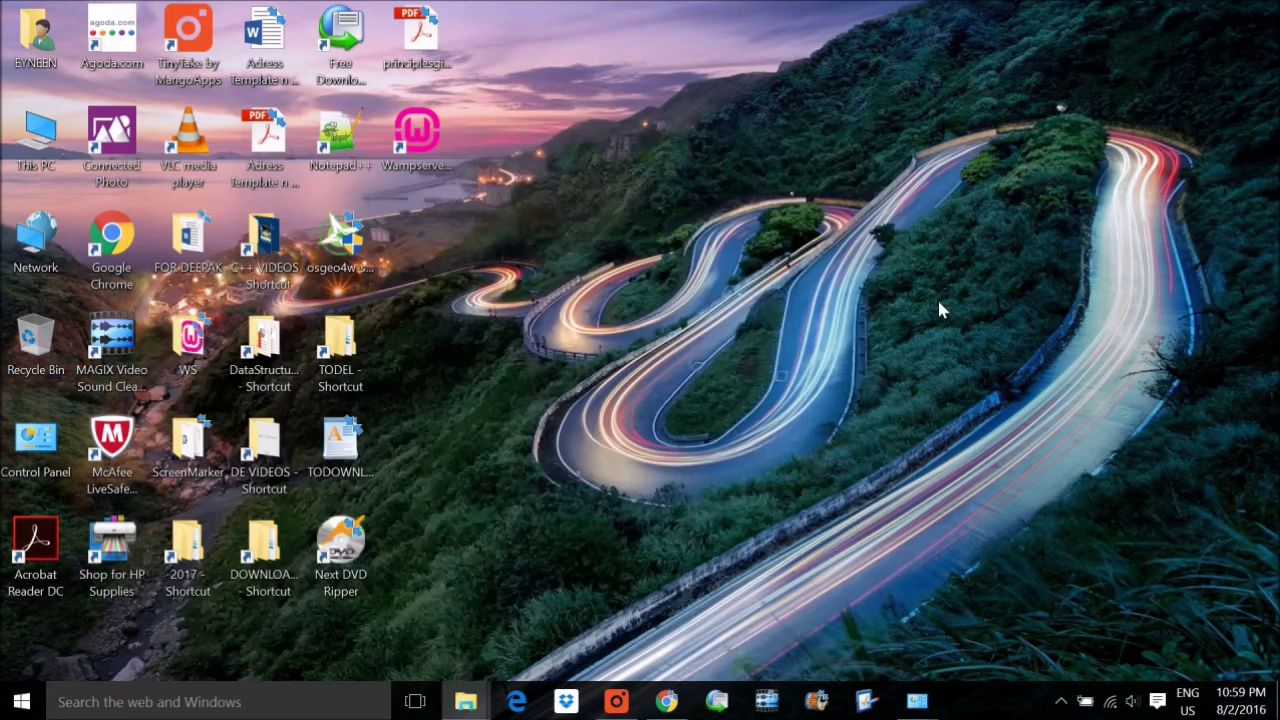
Make Wampserver's MySQL use a port other than 3306, setting it to 3307.
click(1061, 701)
click(1099, 662)
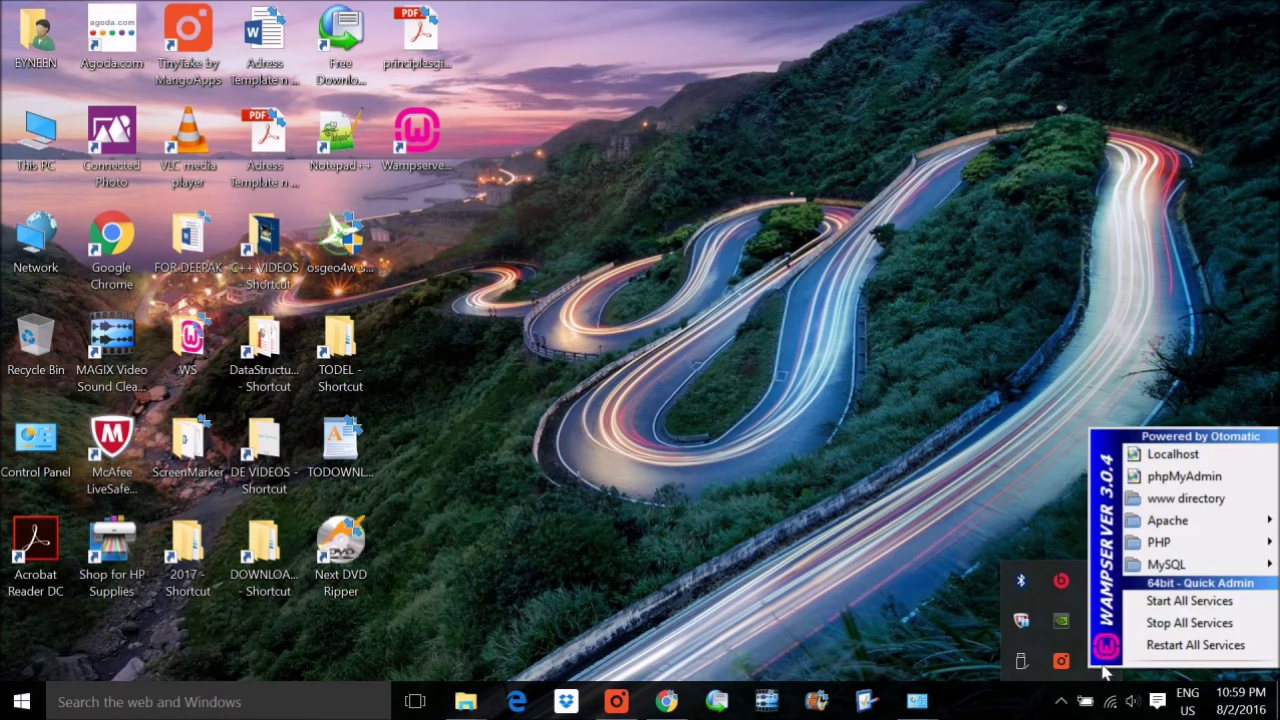
mouse_move(1182, 568)
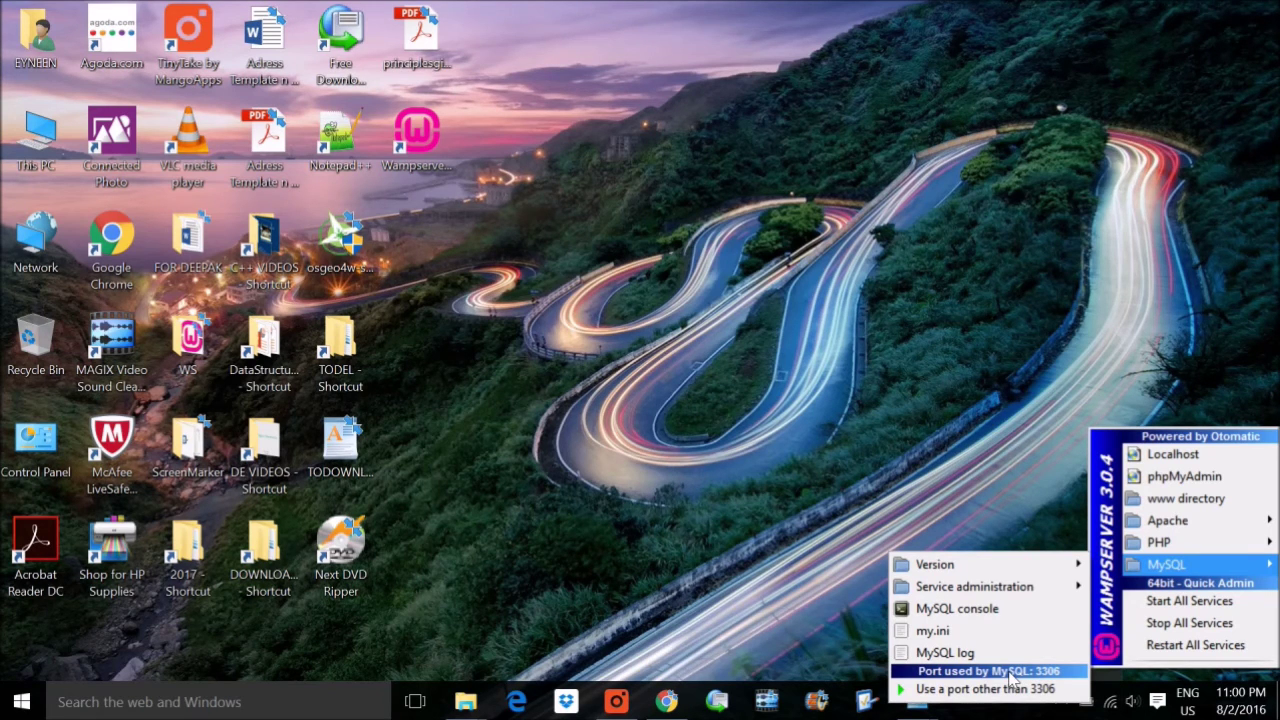
click(952, 690)
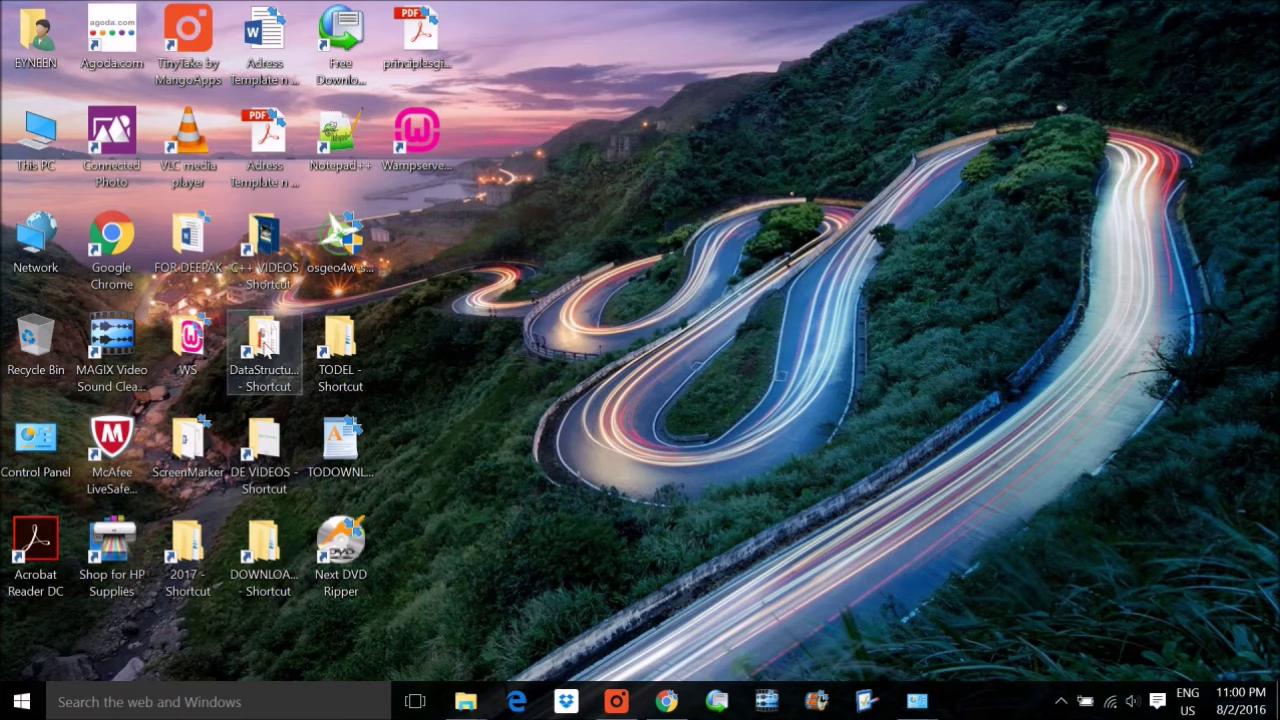
click(1061, 701)
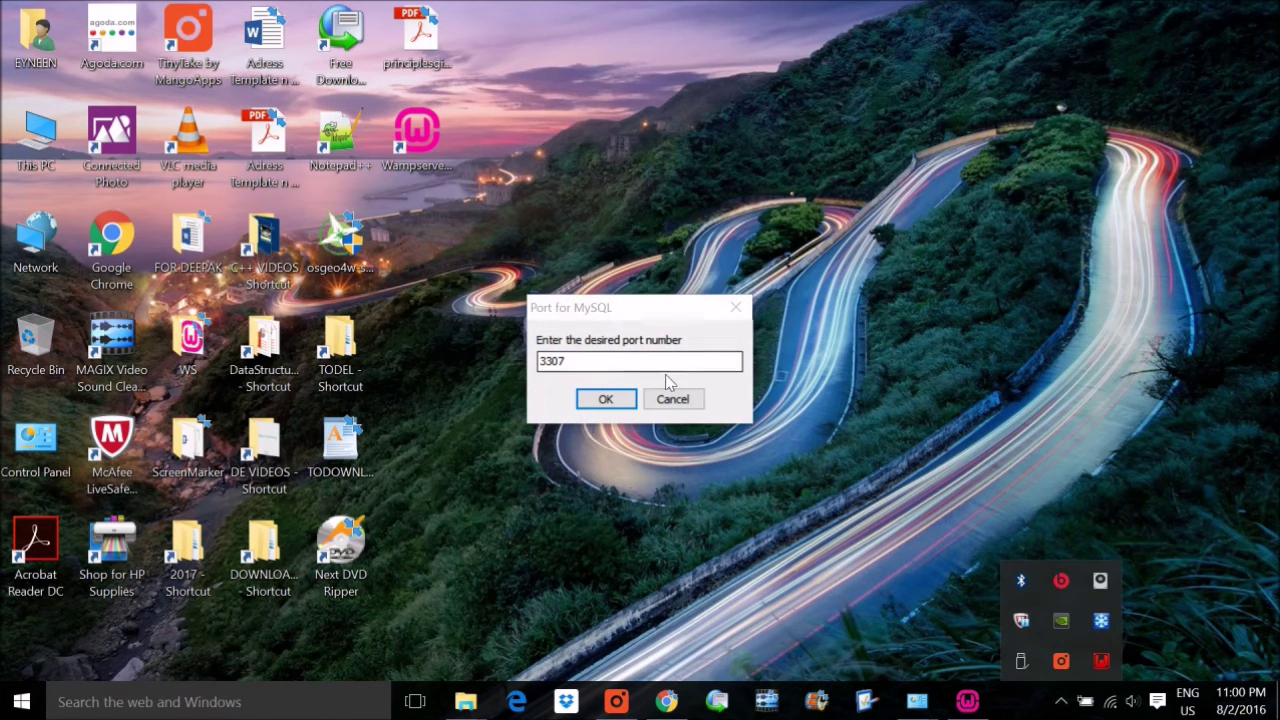
click(684, 342)
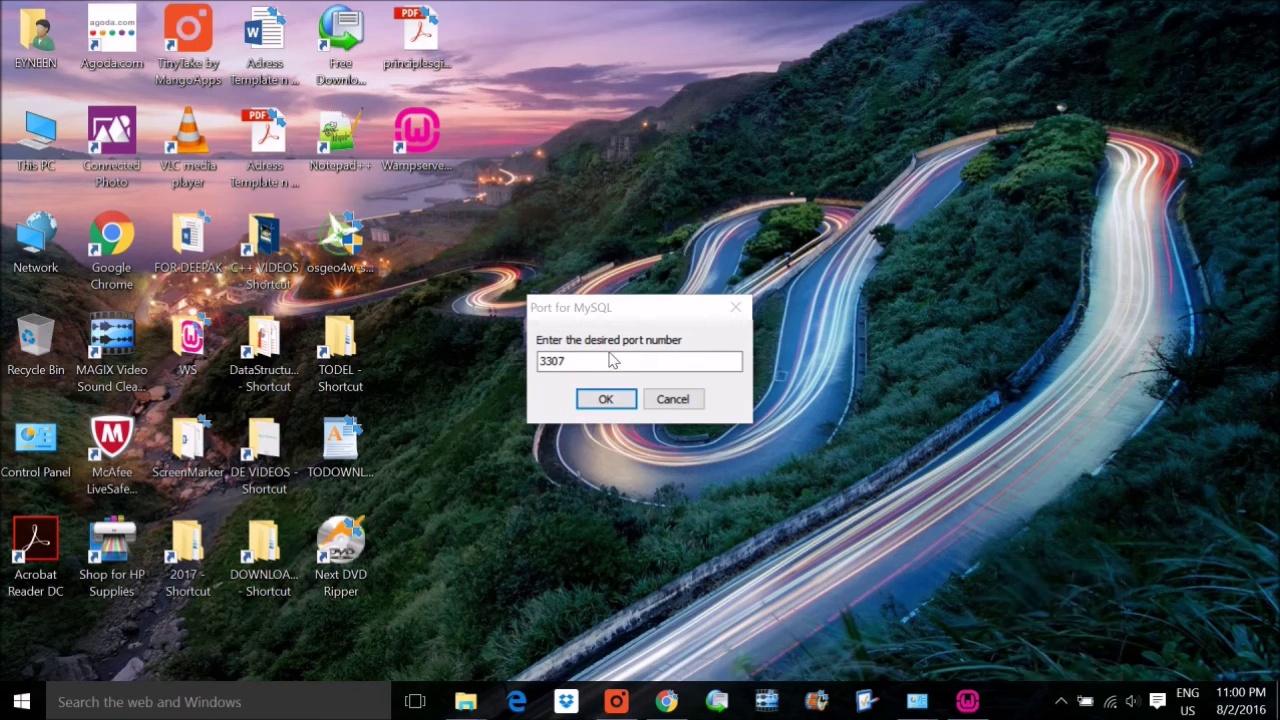
key(Return)
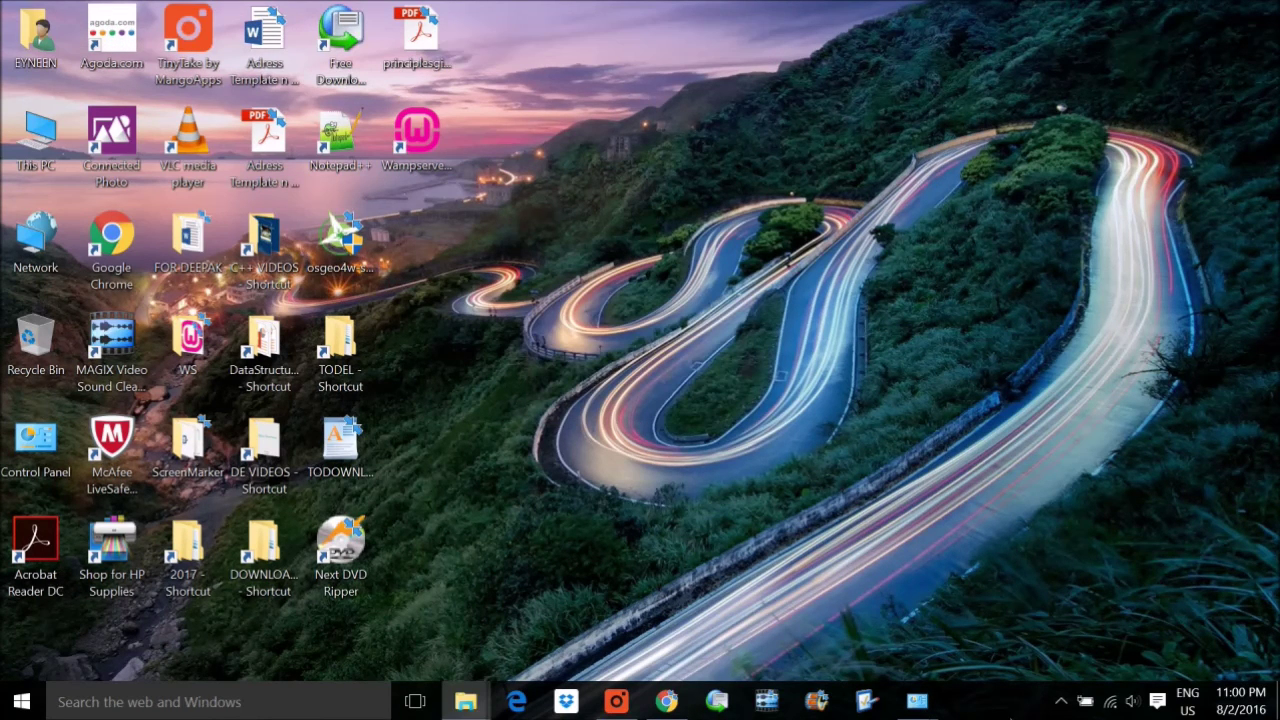
Open Wampserver's www directory to view its contents, and close the folder window.
click(1061, 701)
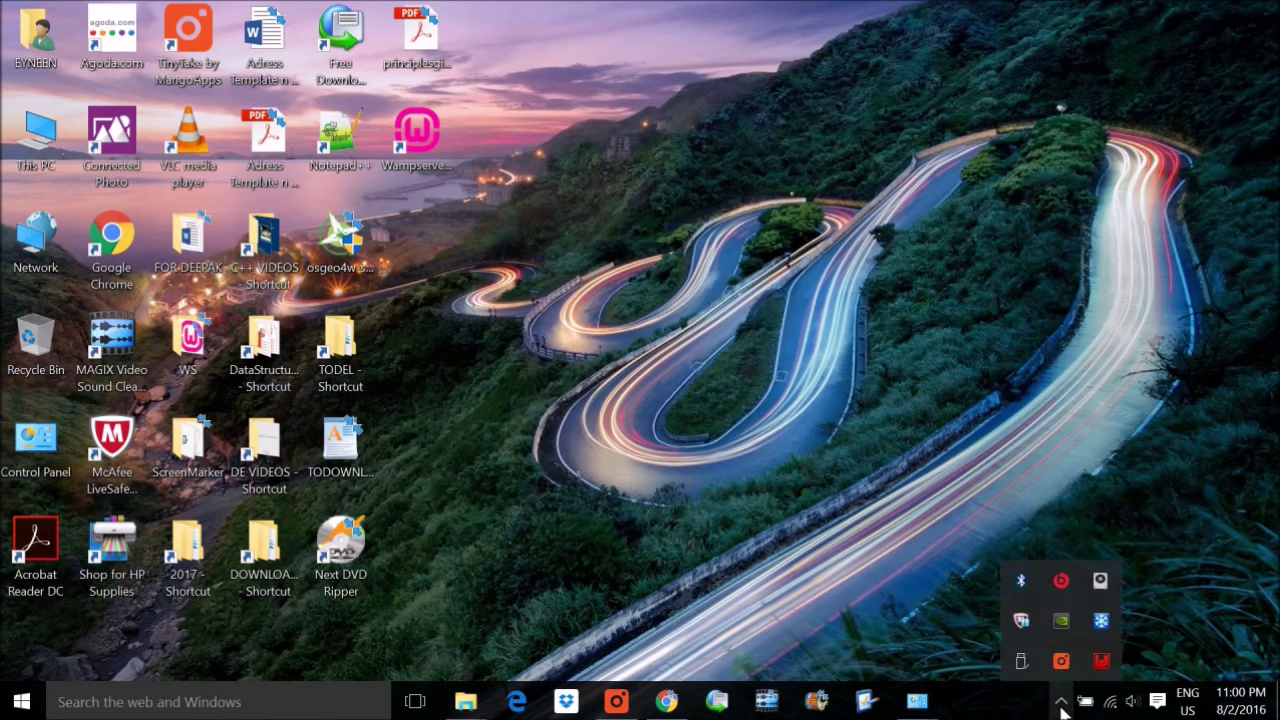
click(1105, 663)
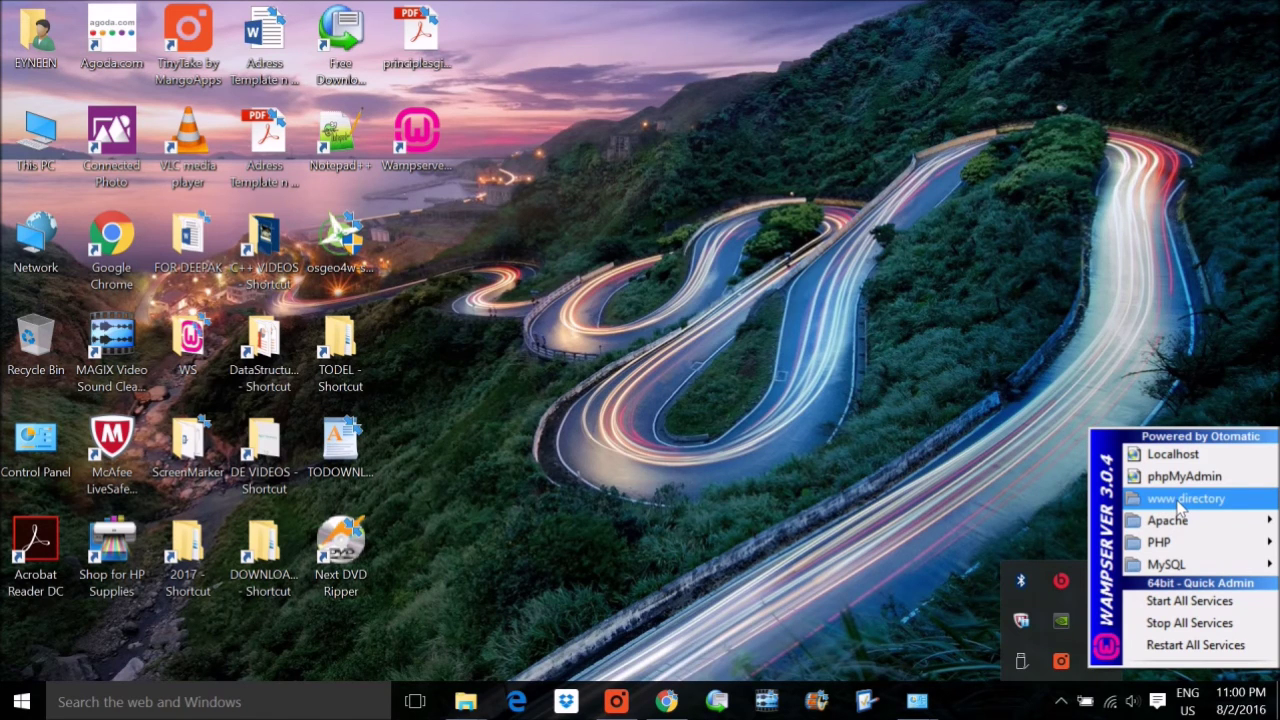
click(1180, 505)
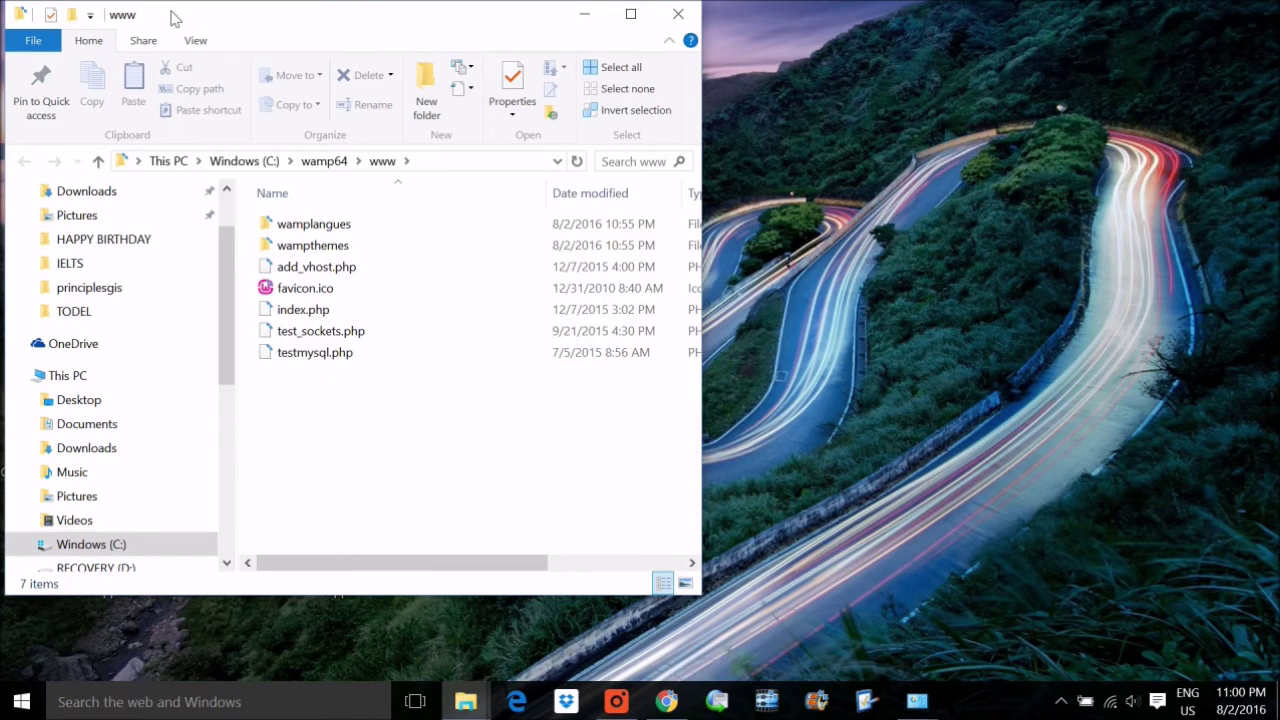
click(657, 20)
Open Wampserver's localhost homepage and check the port defined for Apache under Server Configuration.
click(1061, 701)
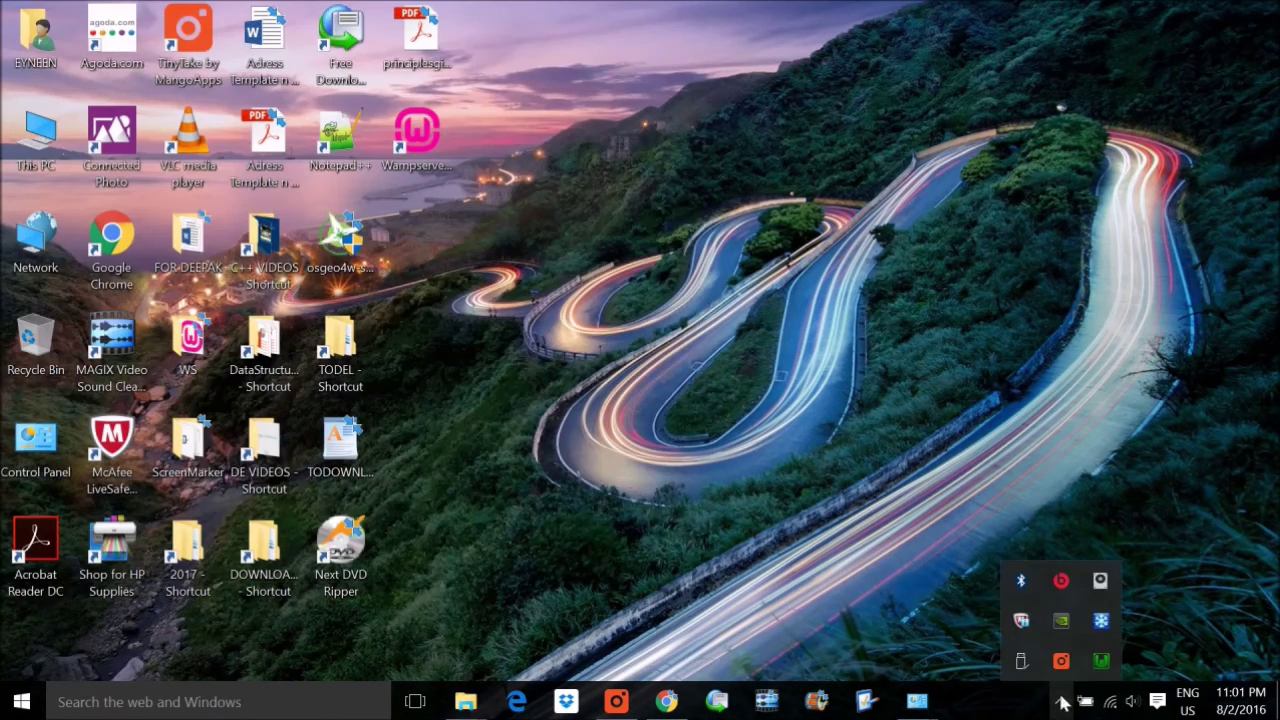
click(1099, 661)
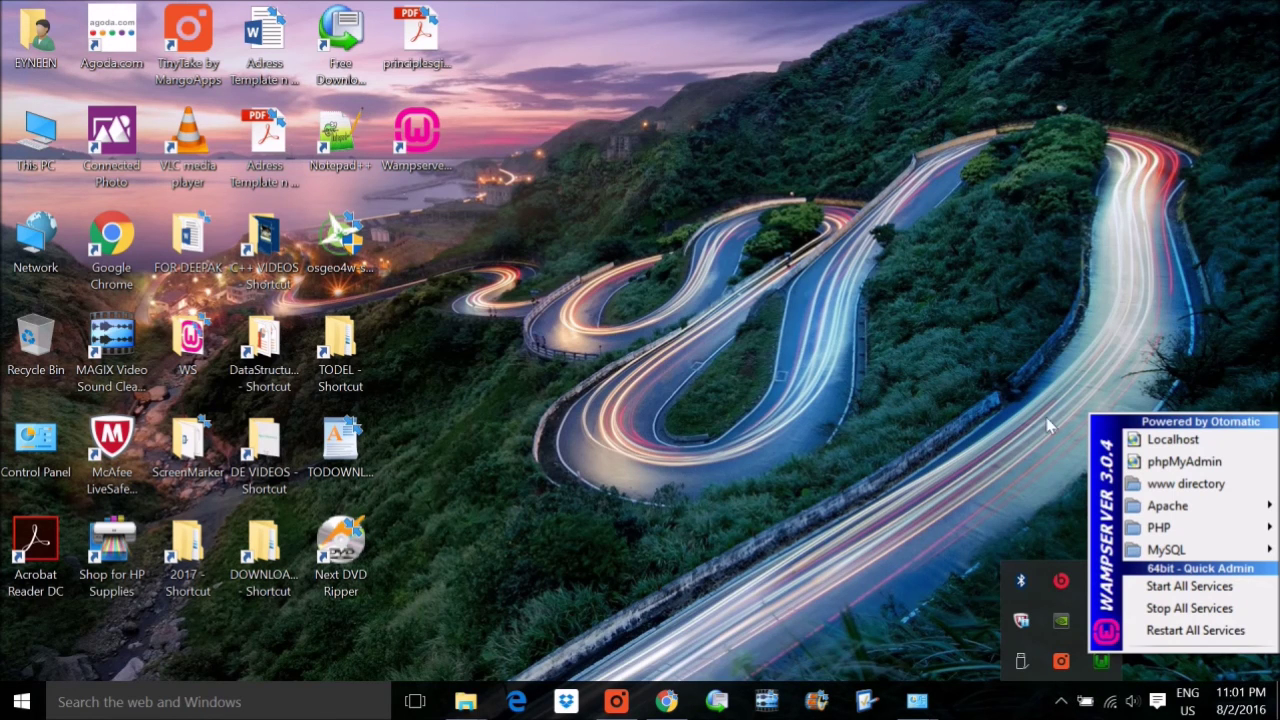
click(1187, 446)
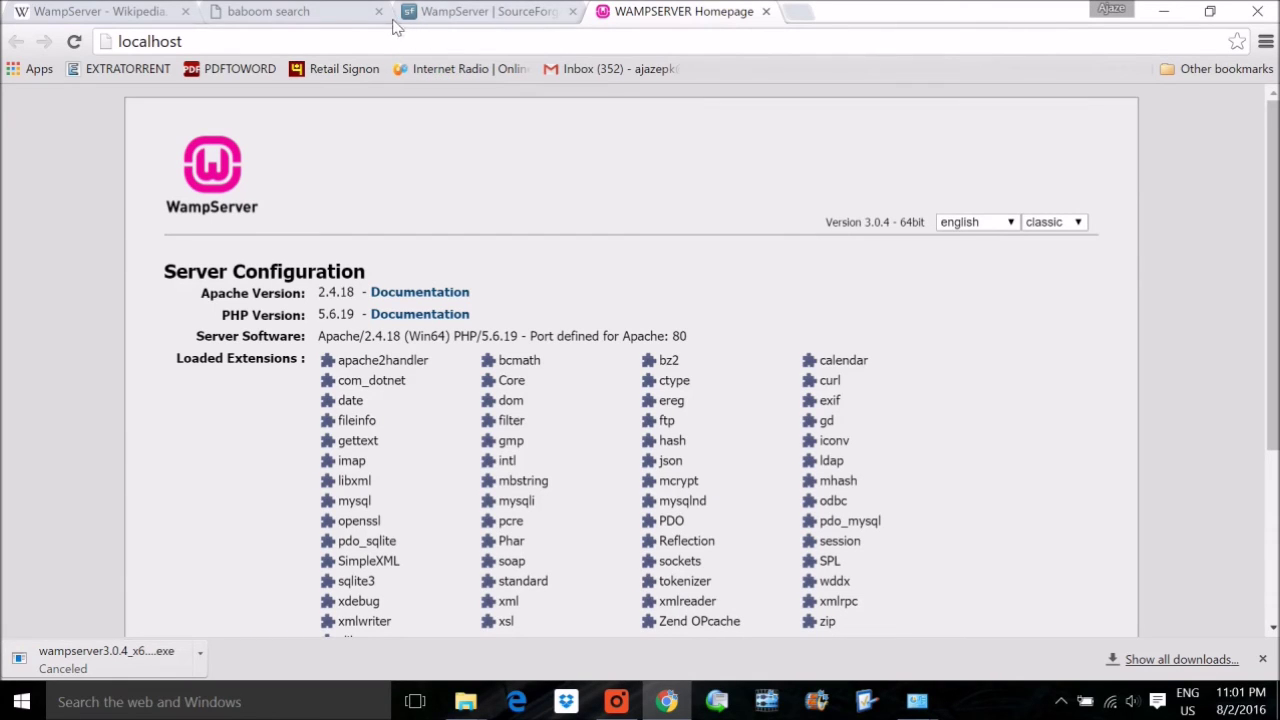
scroll(676, 292, down, 1)
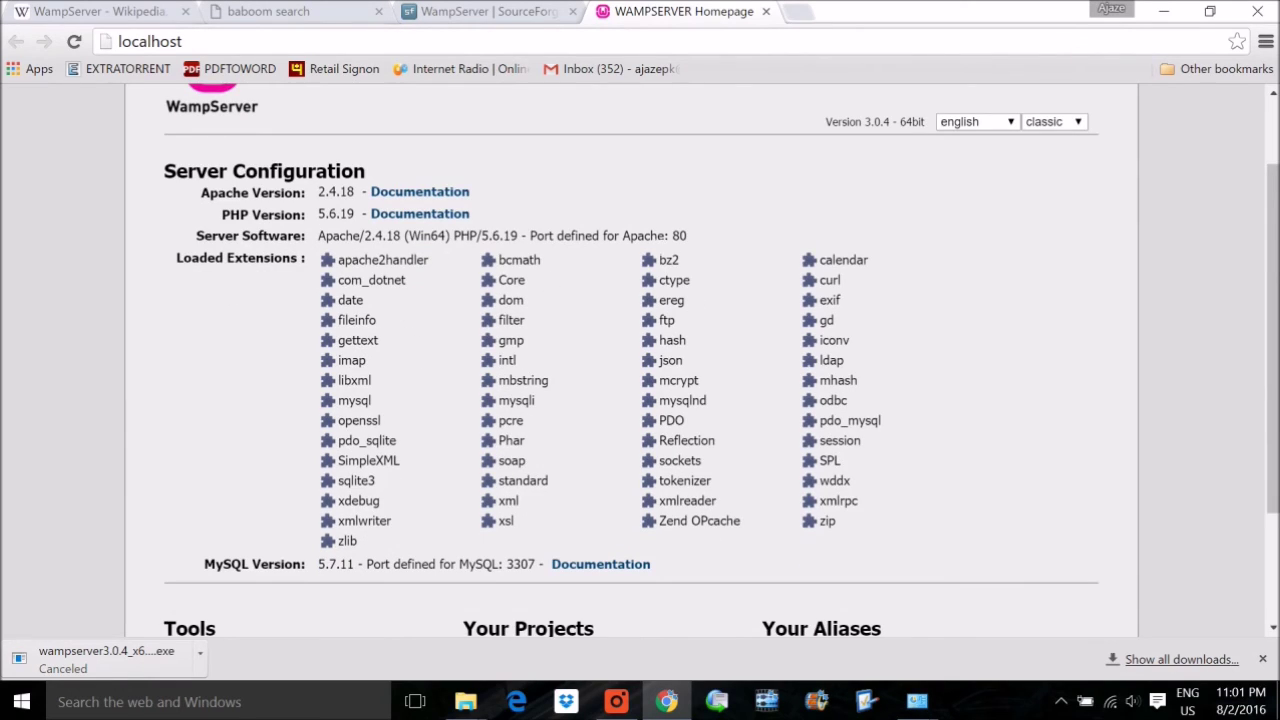
double_click(680, 236)
Review the homepage's loaded extensions, MySQL port and tools, then view its phpmyadmin link and return to the homepage.
scroll(705, 245, down, 1)
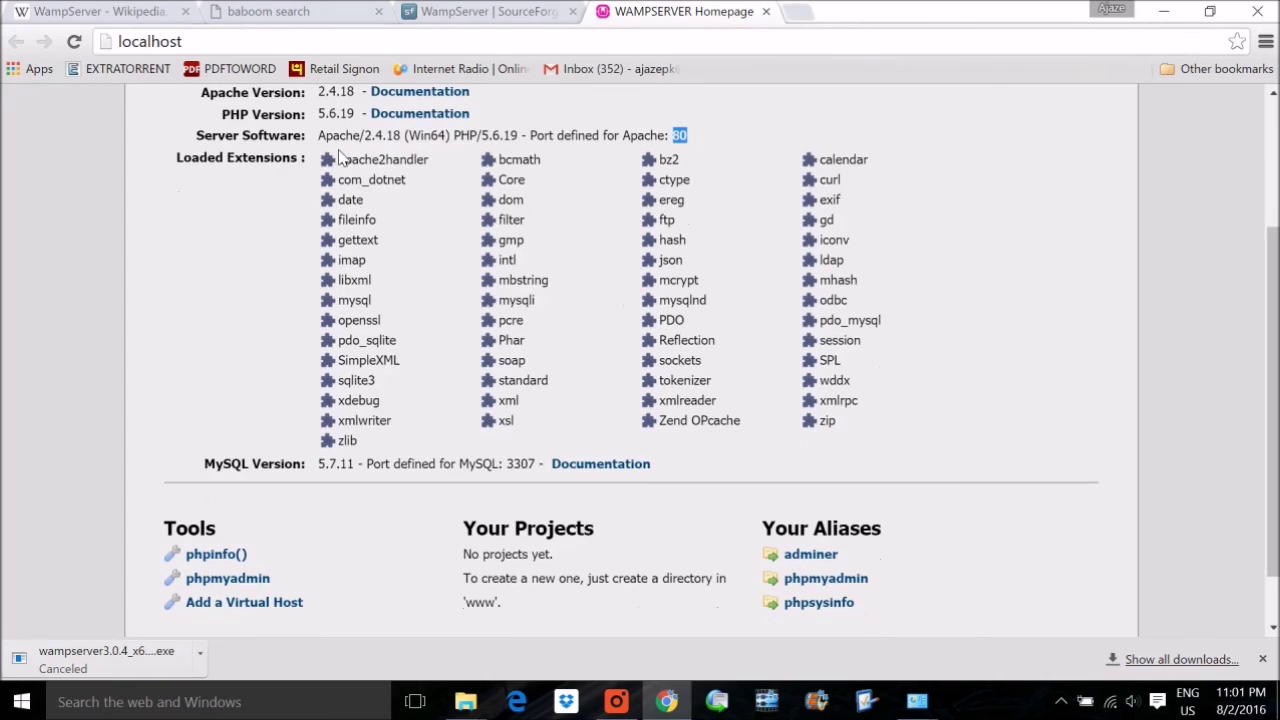
scroll(597, 335, down, 1)
scroll(422, 350, up, 1)
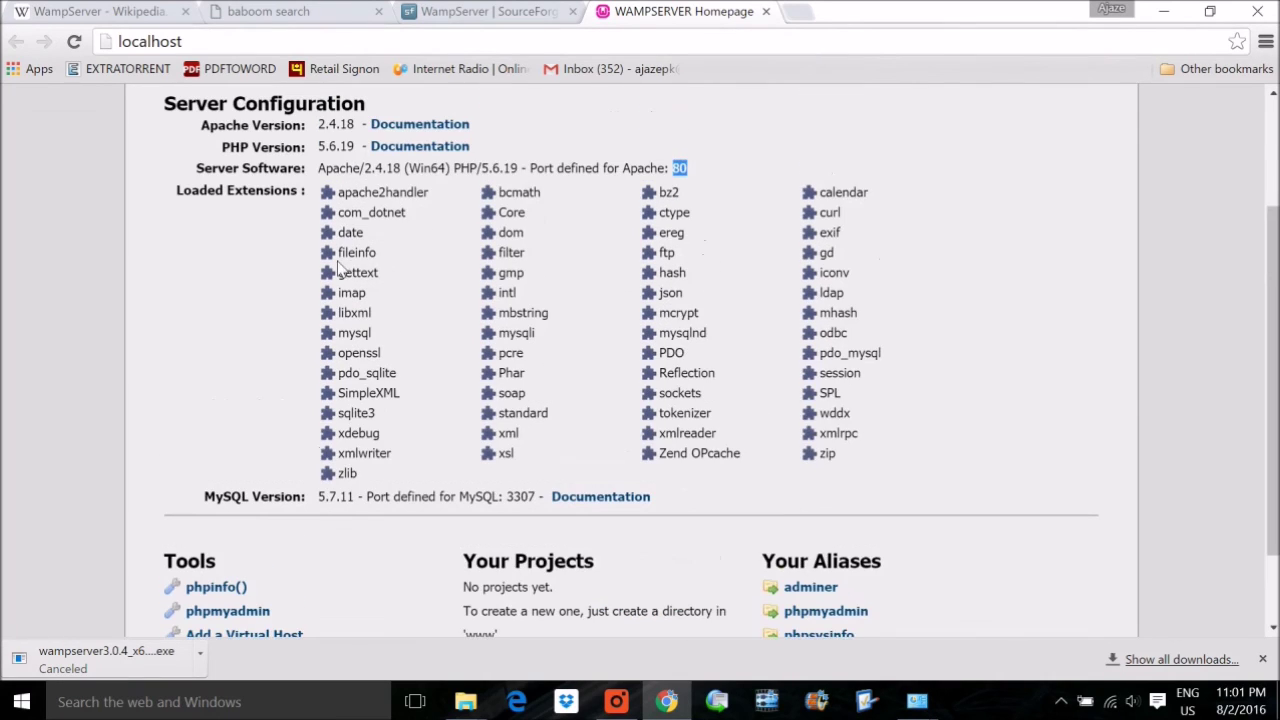
scroll(496, 478, down, 1)
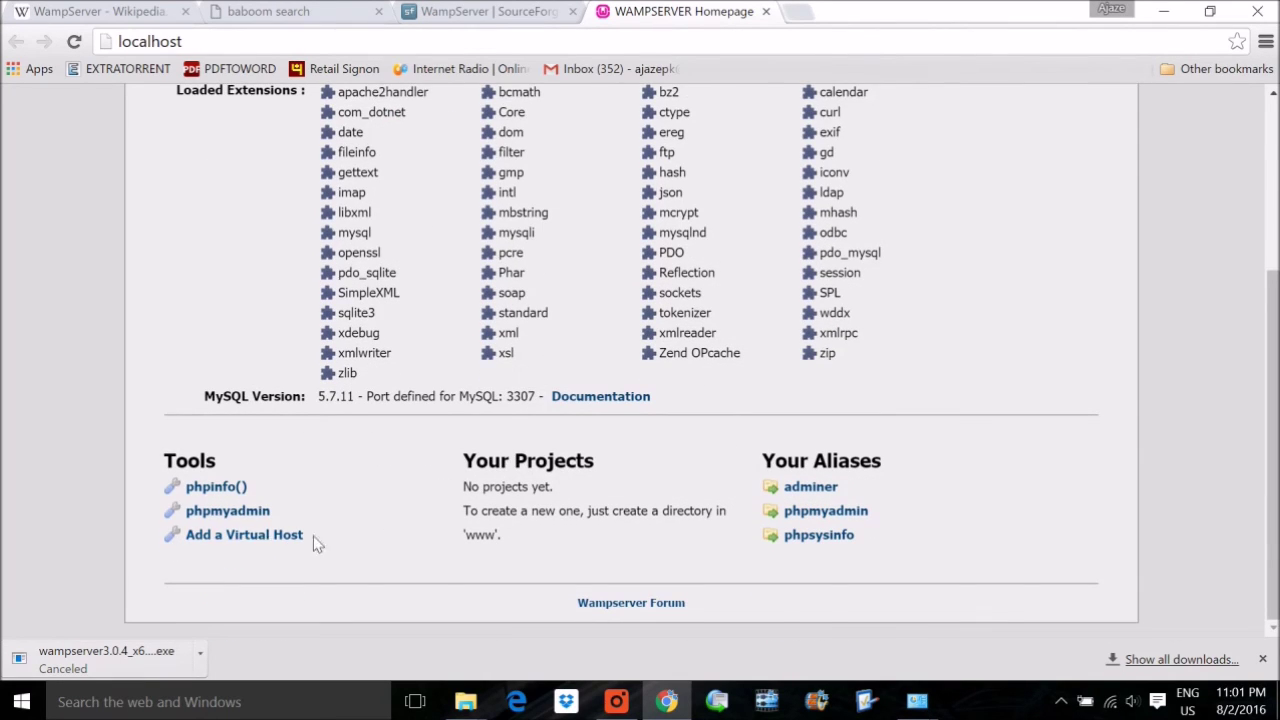
click(230, 514)
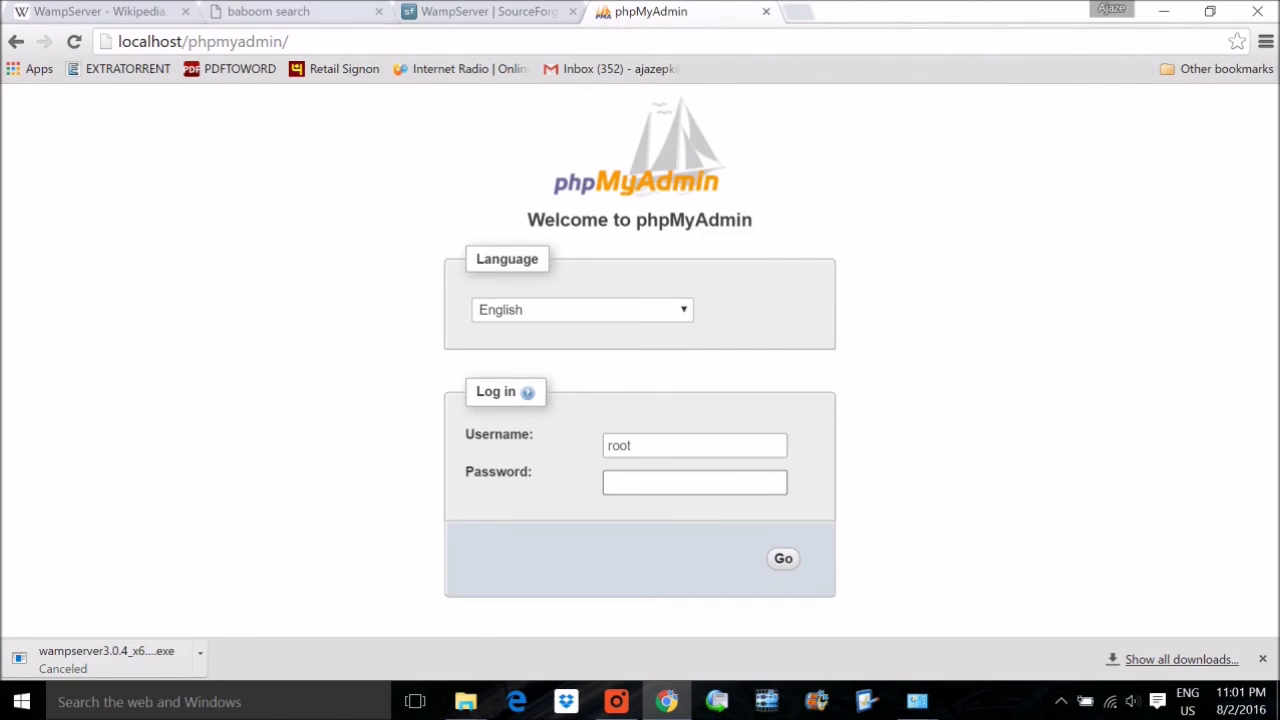
click(16, 42)
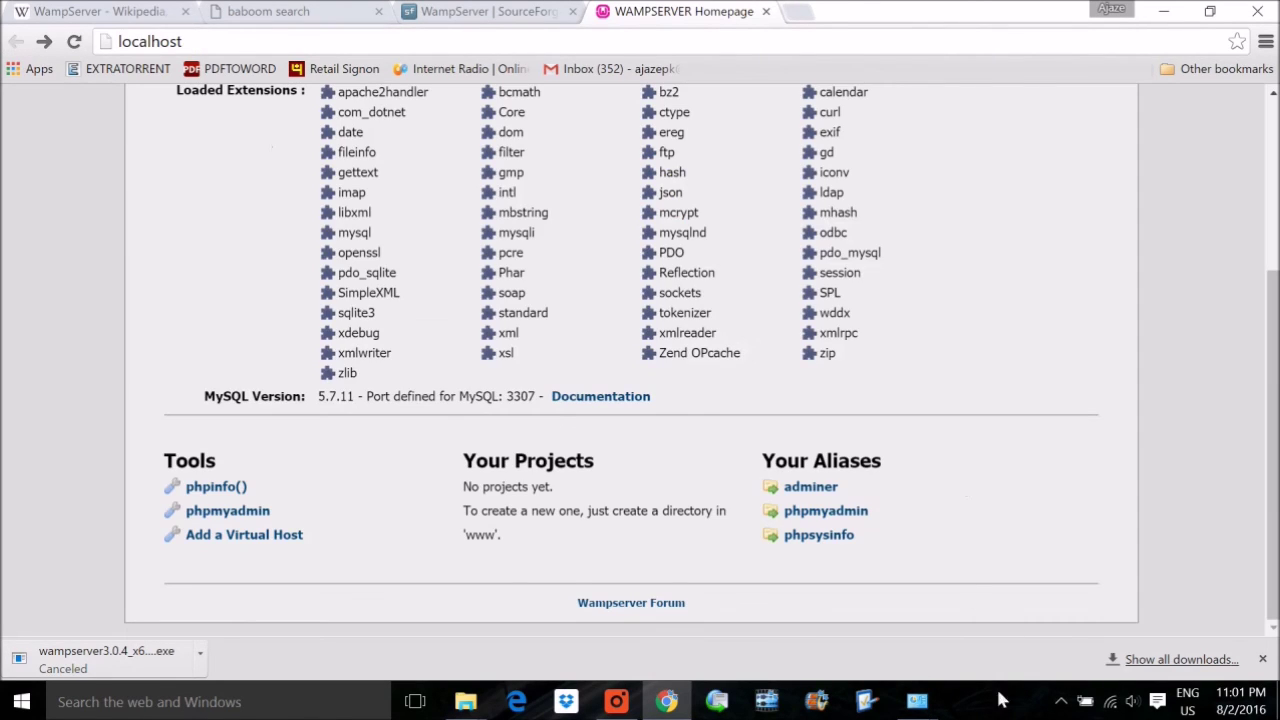
Open phpMyAdmin from Wampserver and log in with the username root and the password left blank.
click(1062, 703)
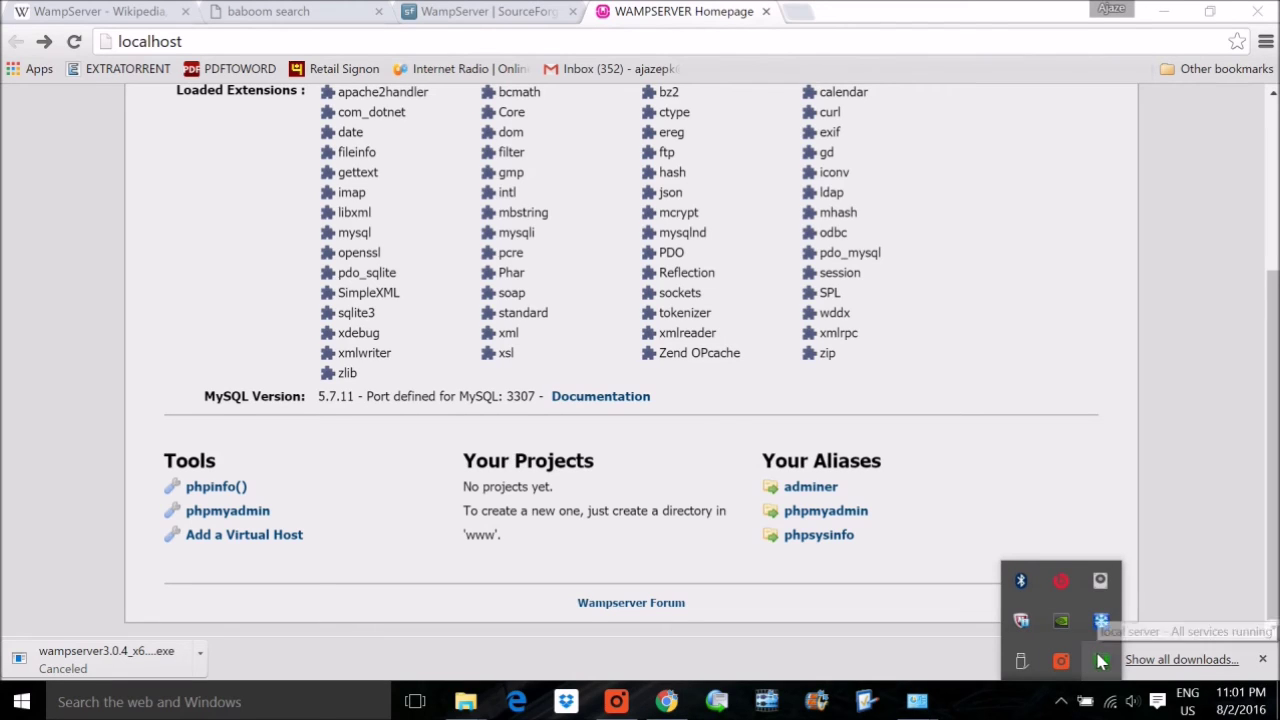
click(1101, 661)
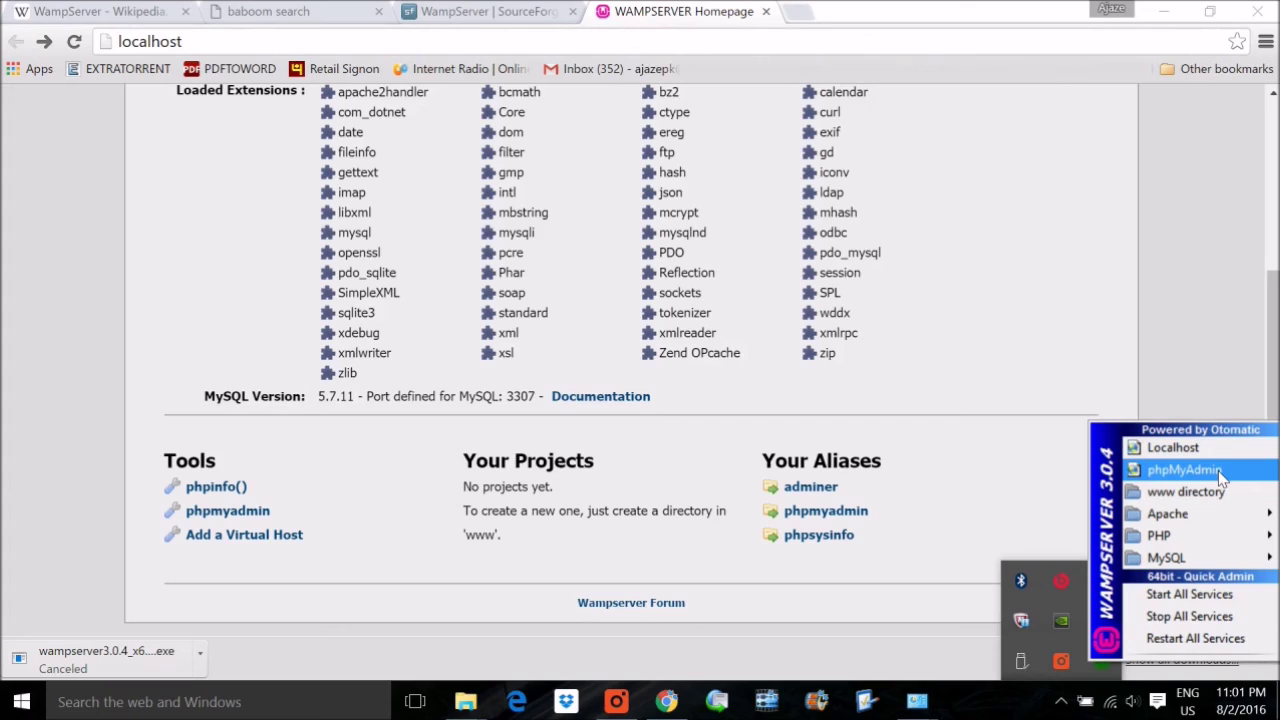
click(1185, 470)
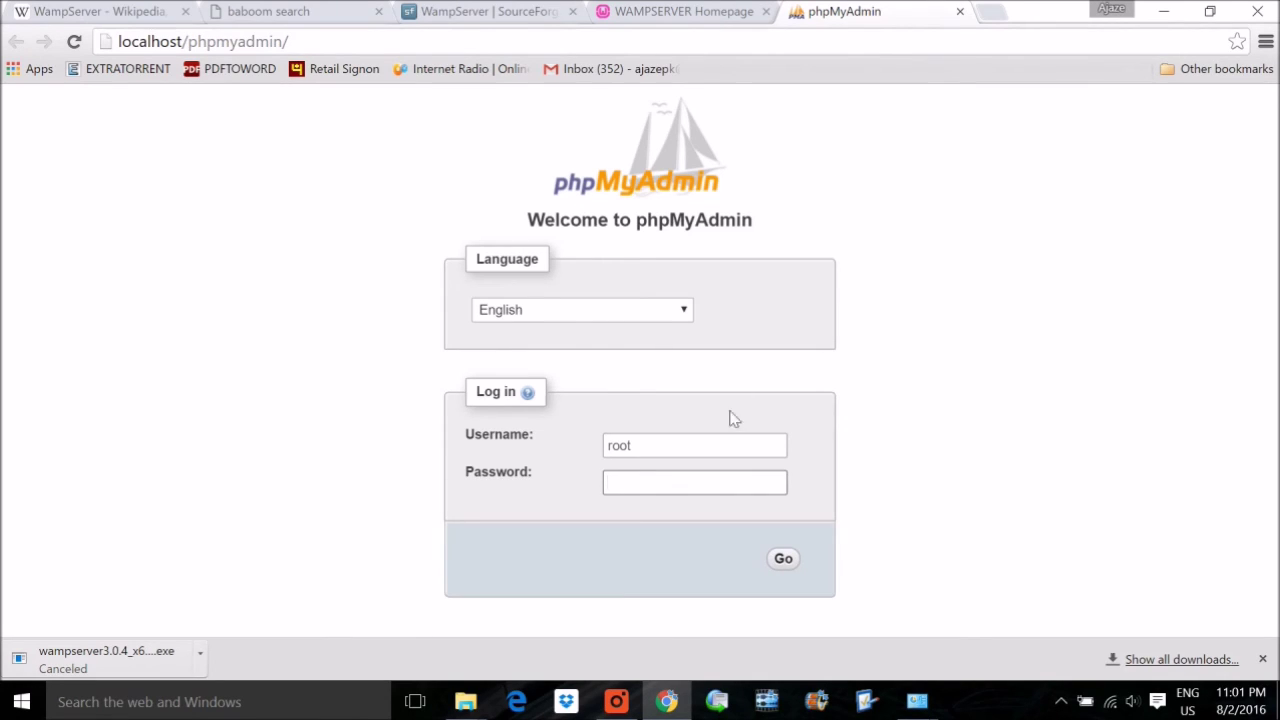
key(shift+Tab)
key(BackSpace)
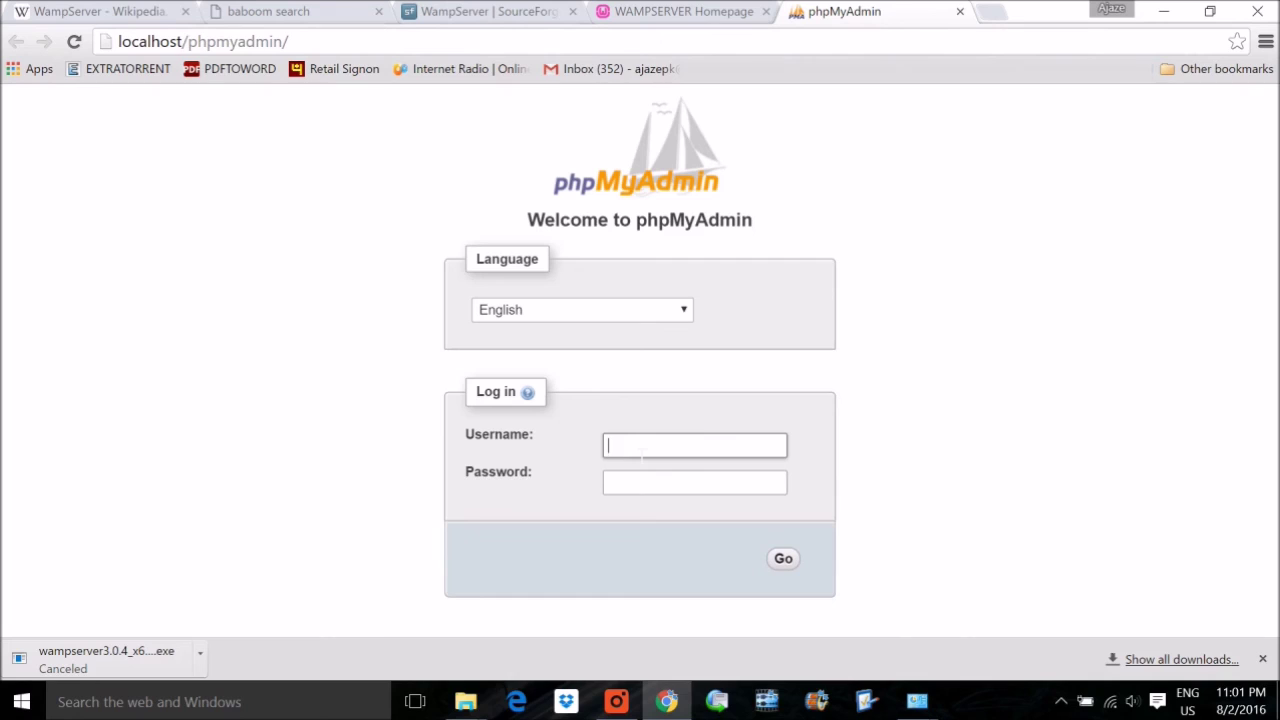
text(ro)
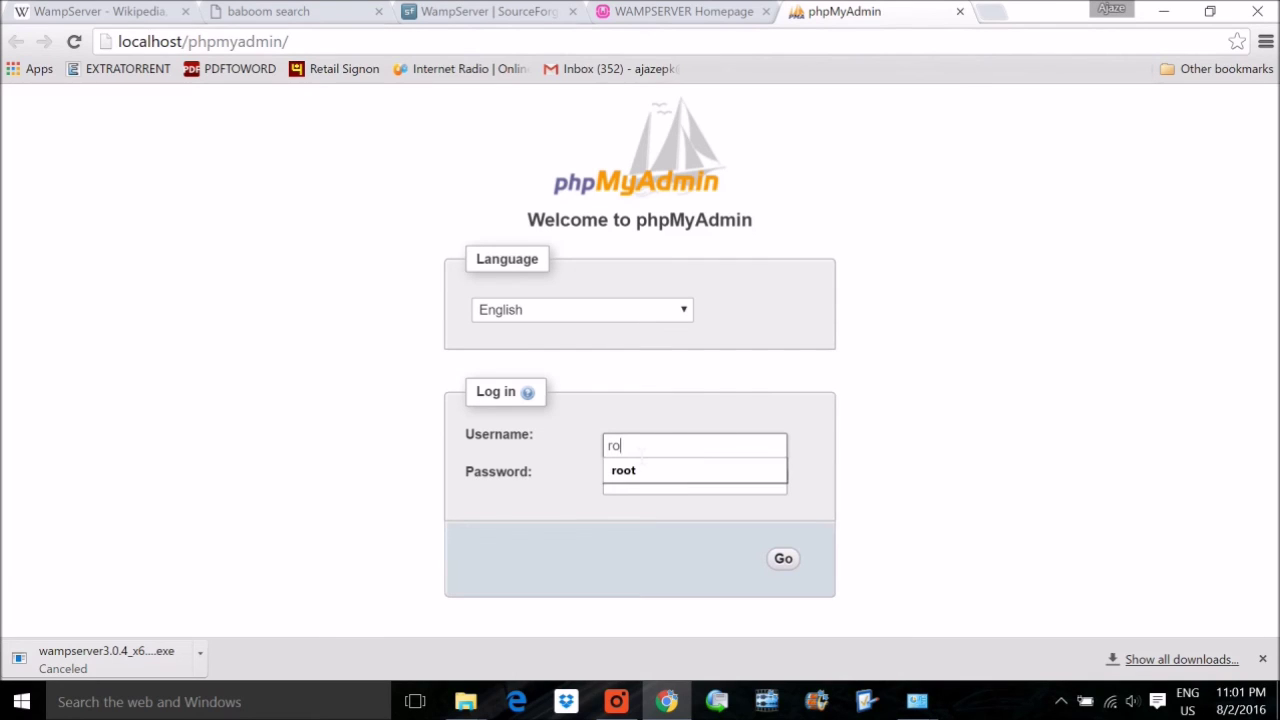
click(628, 471)
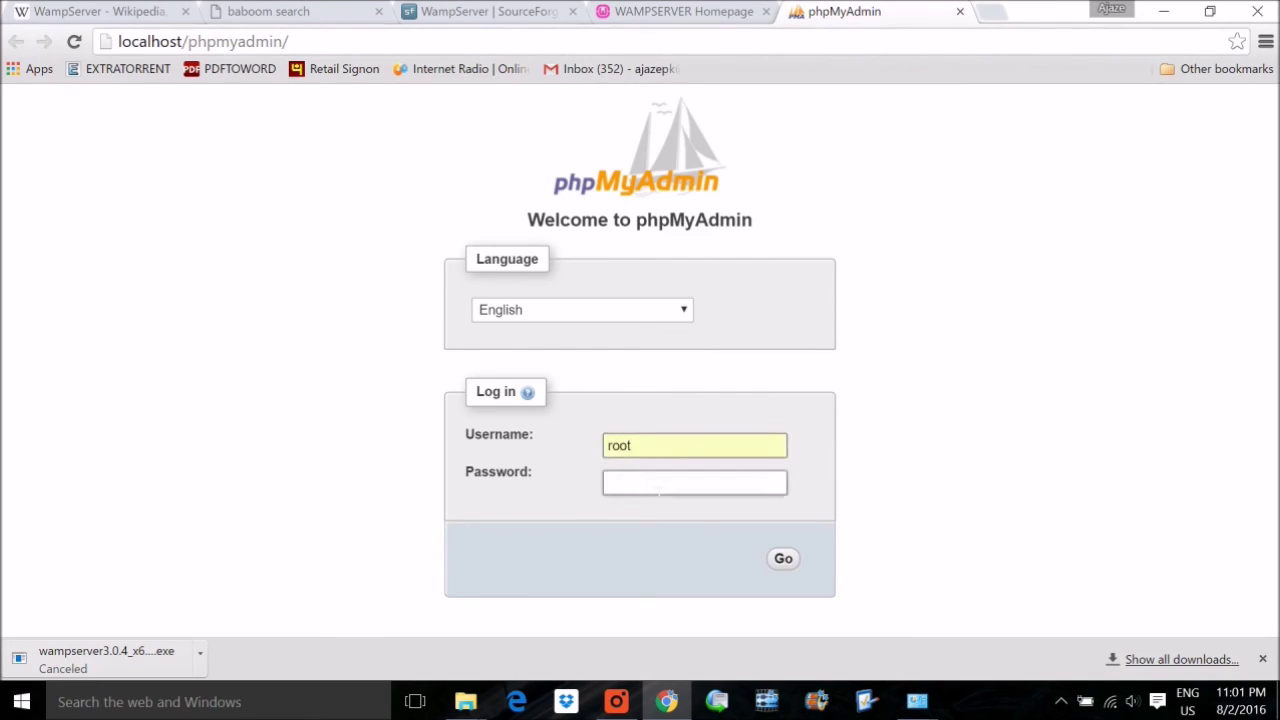
click(786, 559)
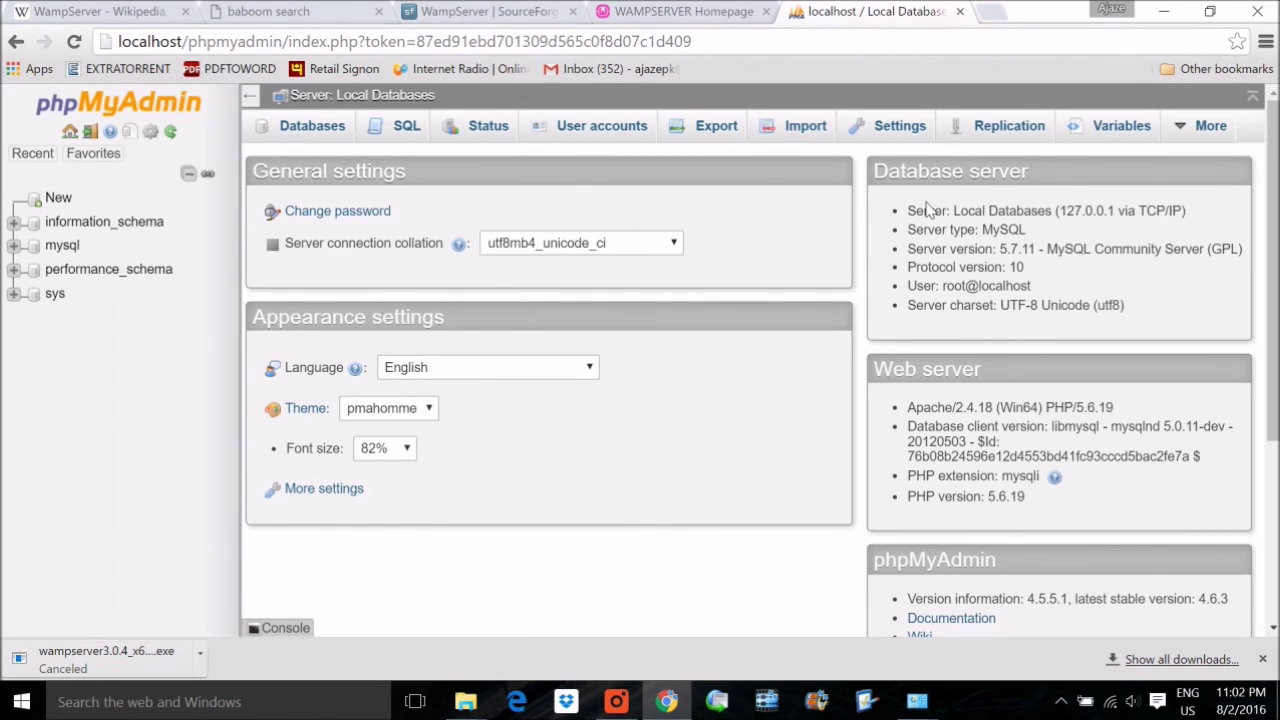
Look over phpMyAdmin's main page, including its server and version details, and highlight the page address.
scroll(1027, 356, down, 3)
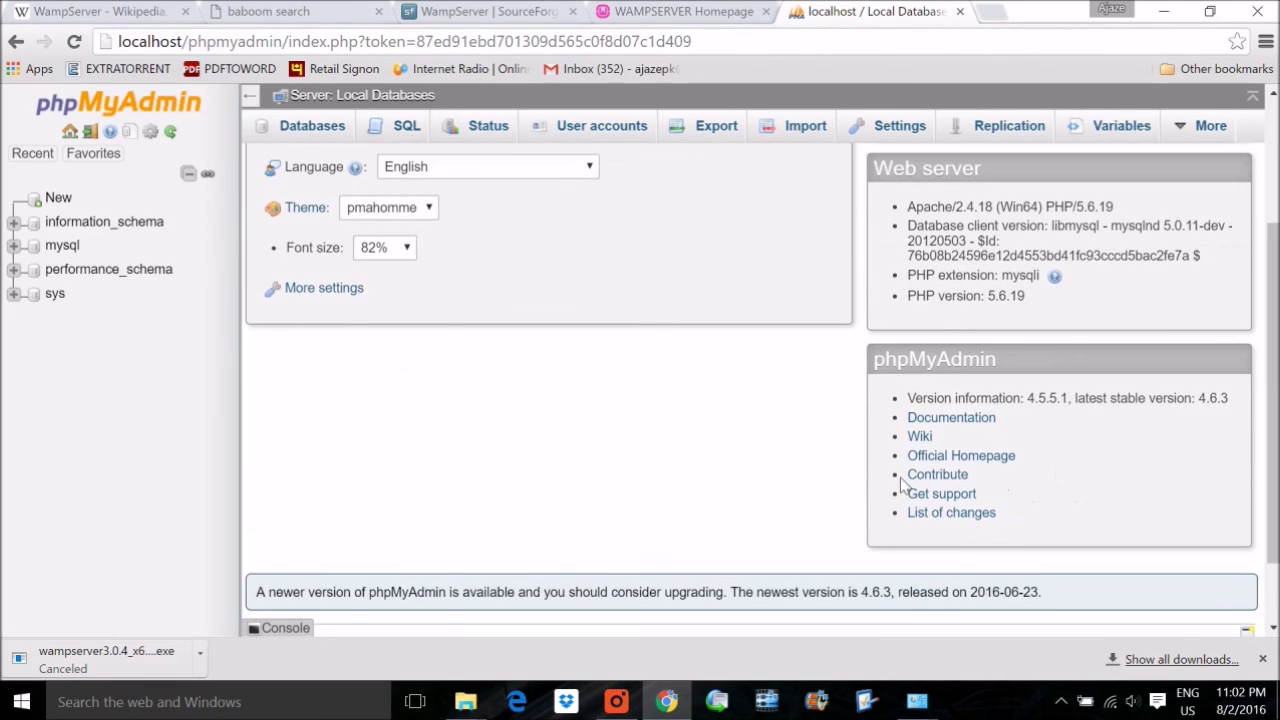
scroll(621, 203, up, 3)
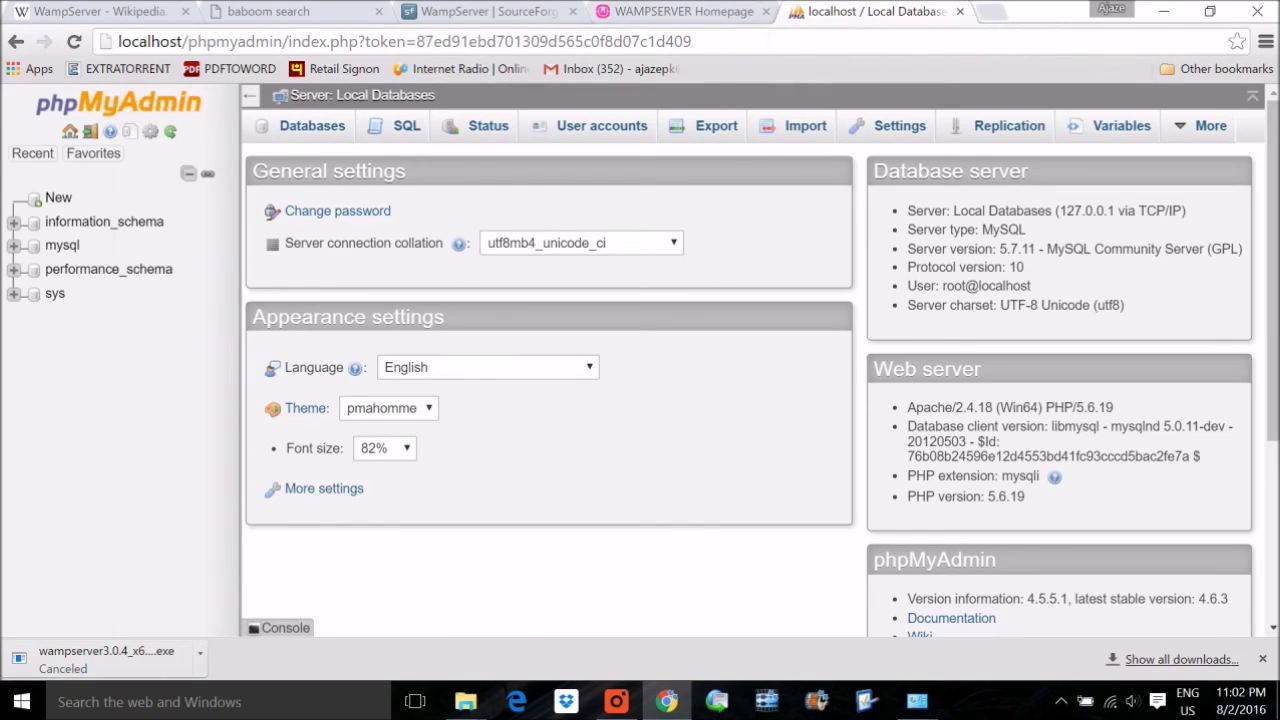
click(766, 44)
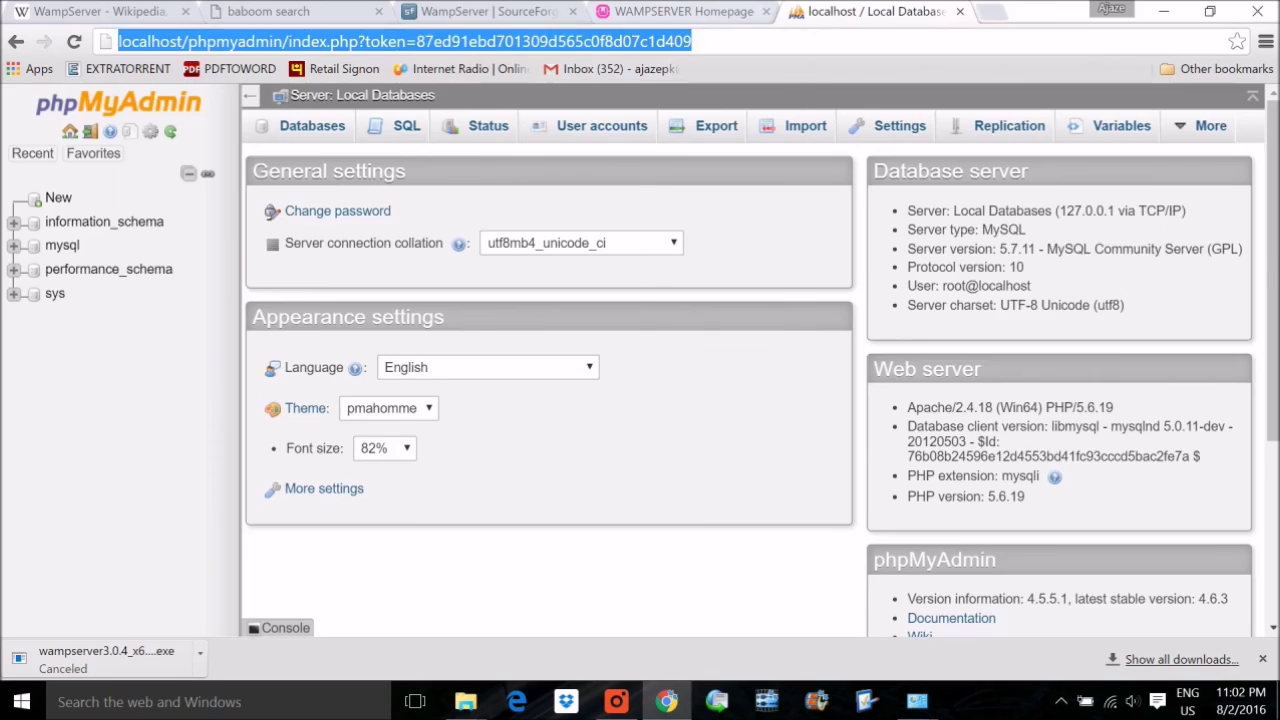
Go back to the Wampserver homepage, open phpMyAdmin from there, and highlight the phpmyadmin/ part of its address.
click(680, 12)
click(155, 42)
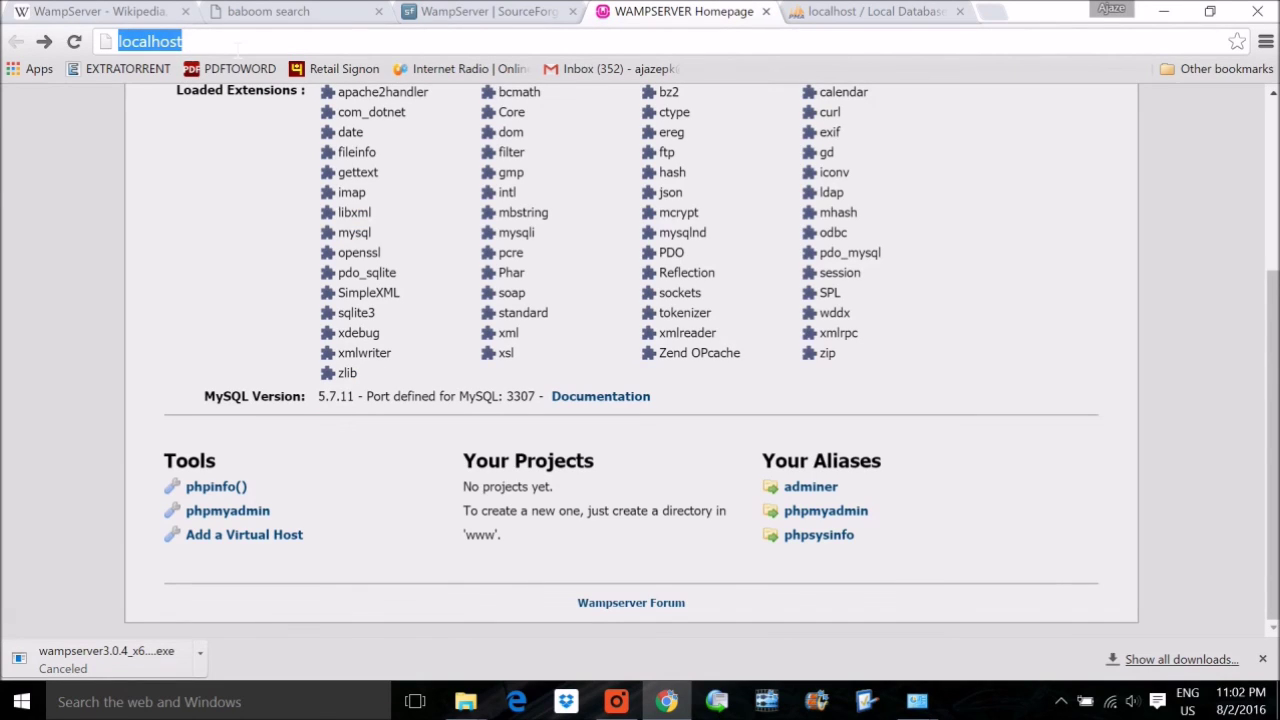
click(215, 486)
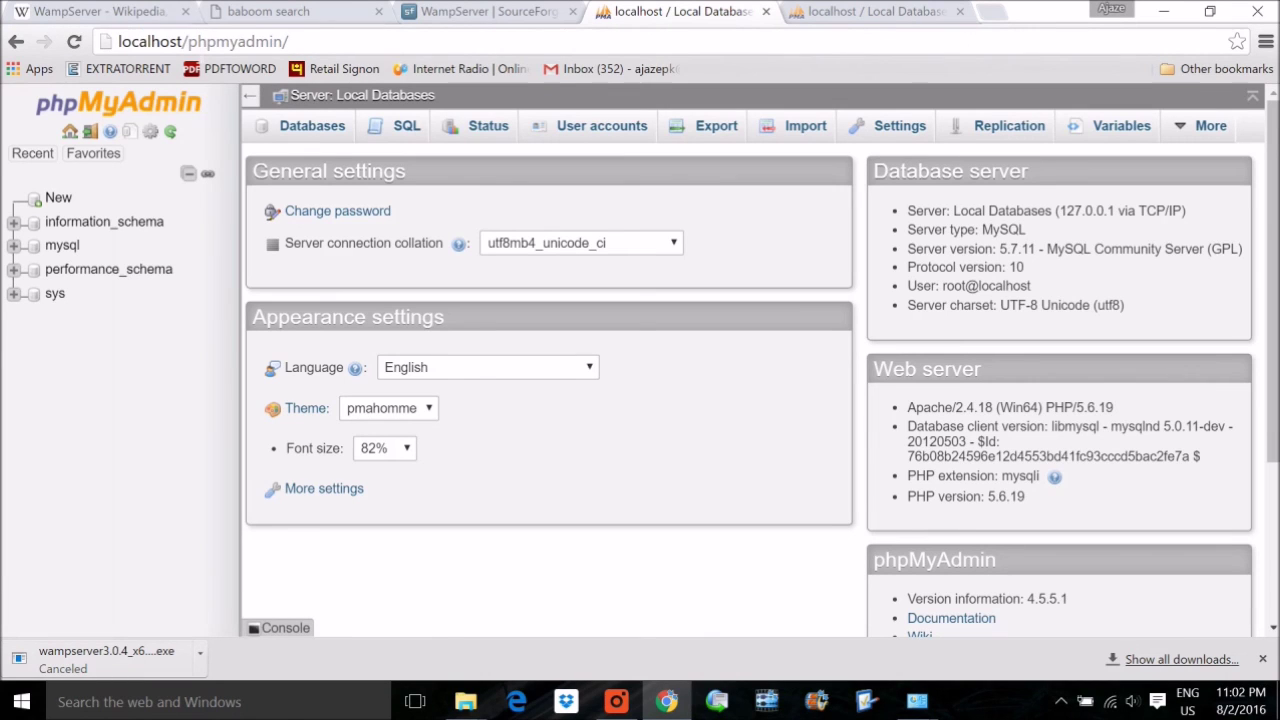
mouse_move(312, 44)
mouse_down()
mouse_move(192, 44)
mouse_move(290, 16)
mouse_move(358, 54)
mouse_move(300, 44)
mouse_up()
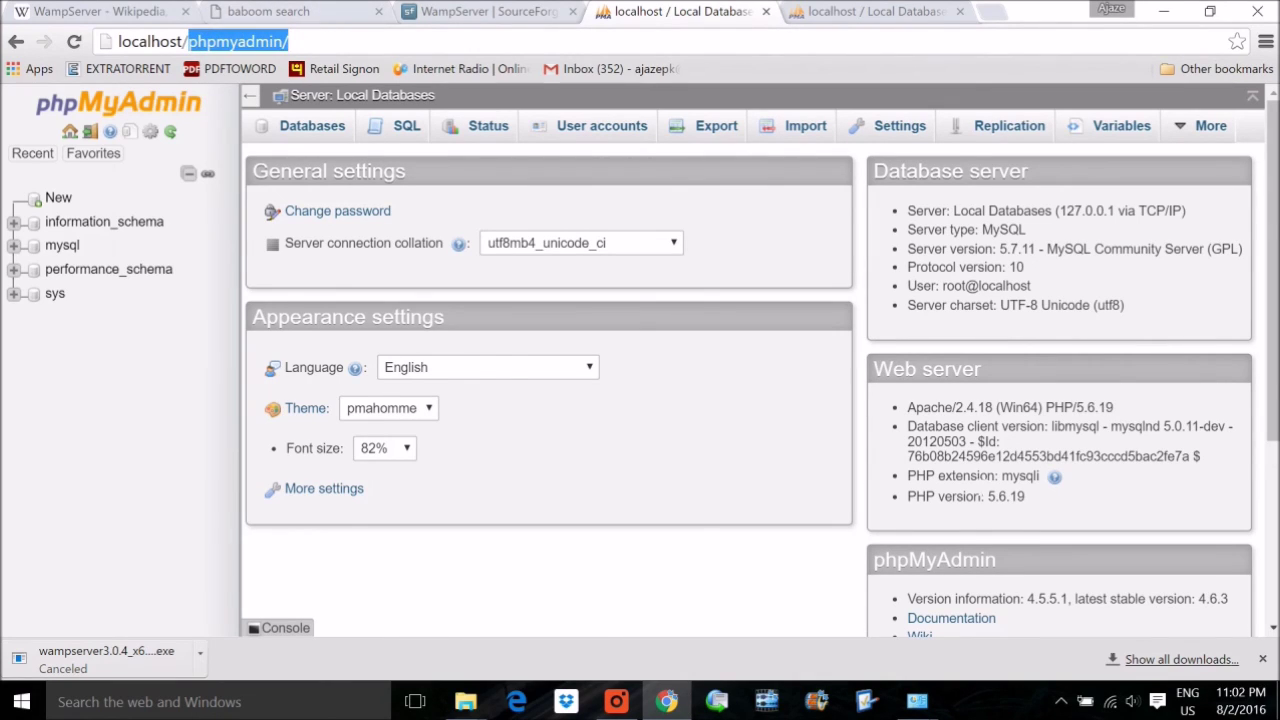